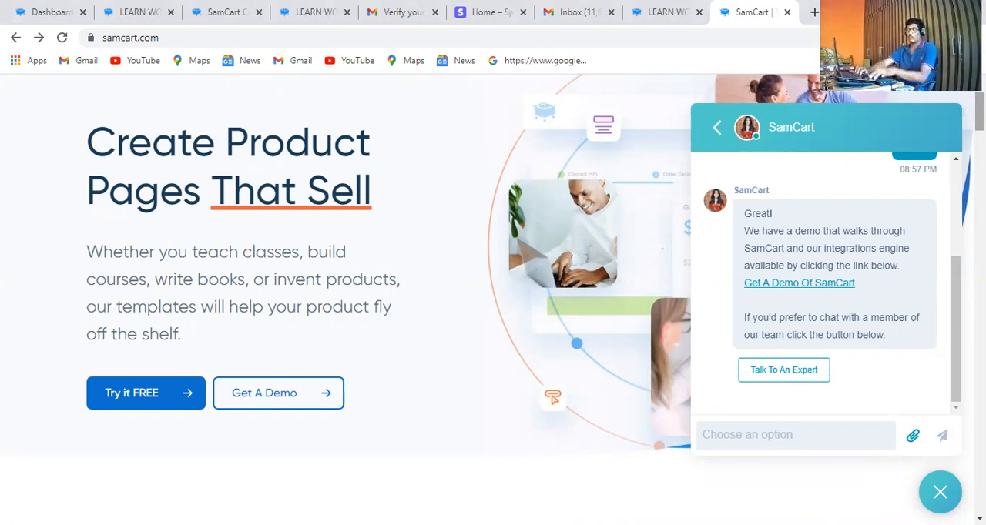
Open the free-trial pricing page from the homepage and examine the Launch, Grow and Scale plans
scroll(347, 308, down, 4)
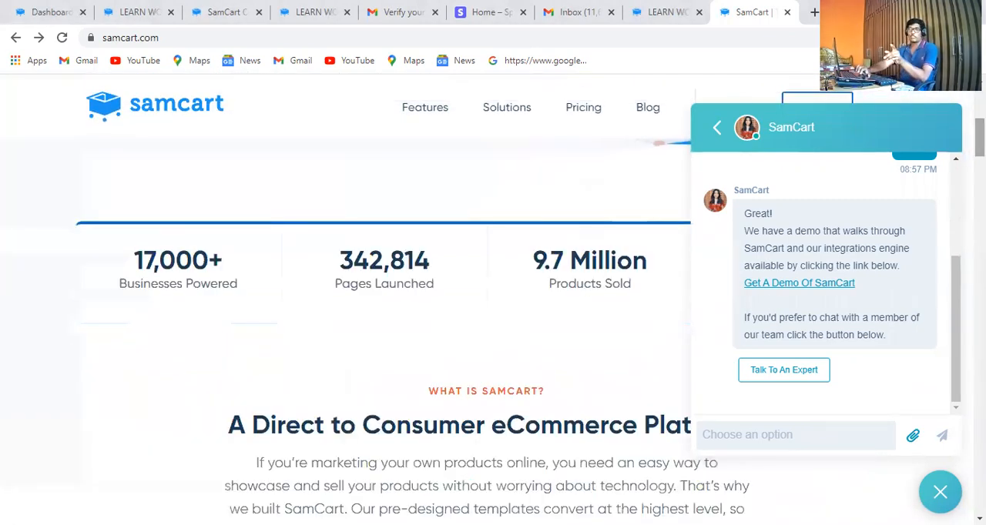
scroll(347, 308, up, 3)
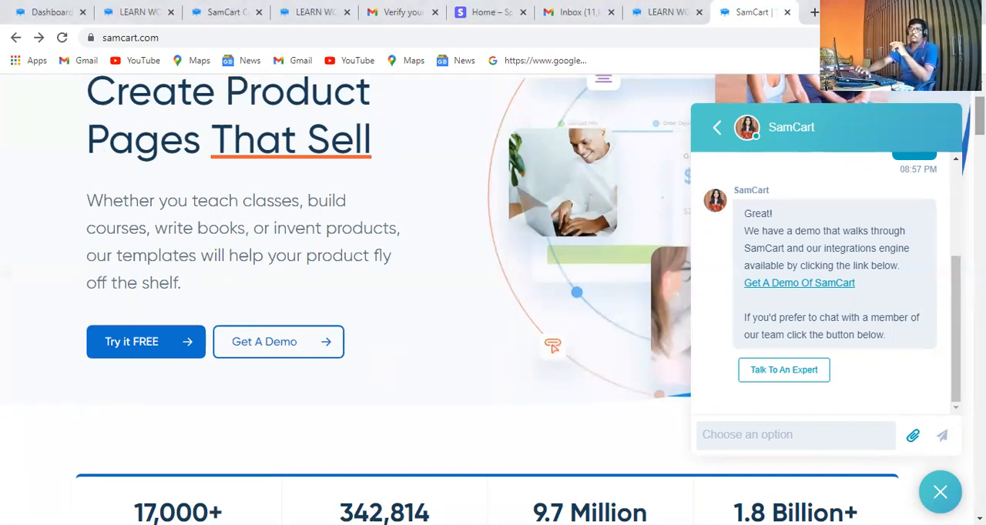
click(142, 350)
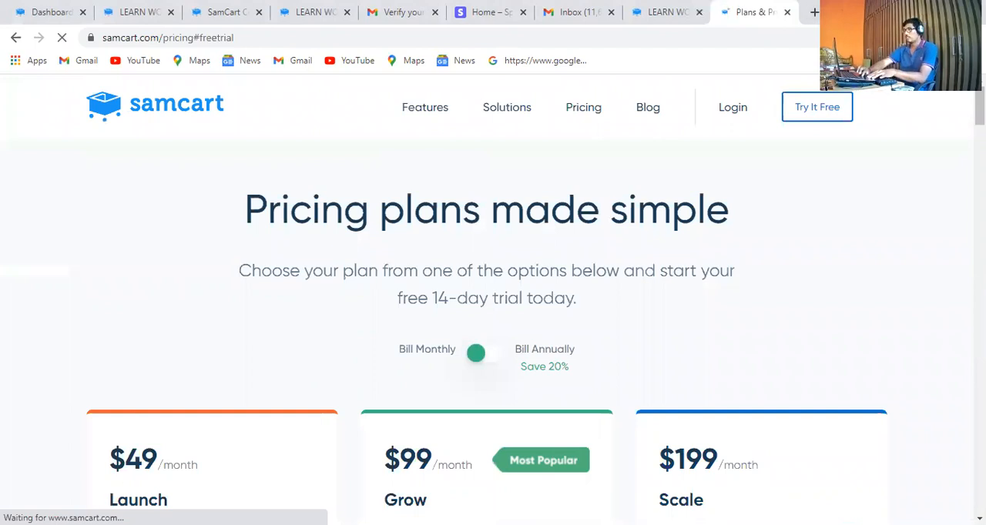
scroll(487, 300, down, 1)
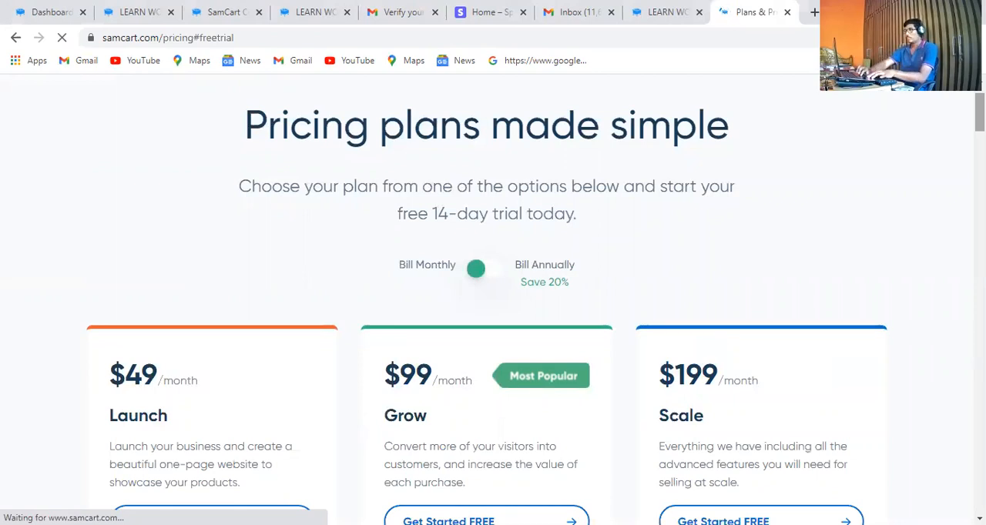
scroll(493, 301, down, 1)
scroll(493, 300, down, 1)
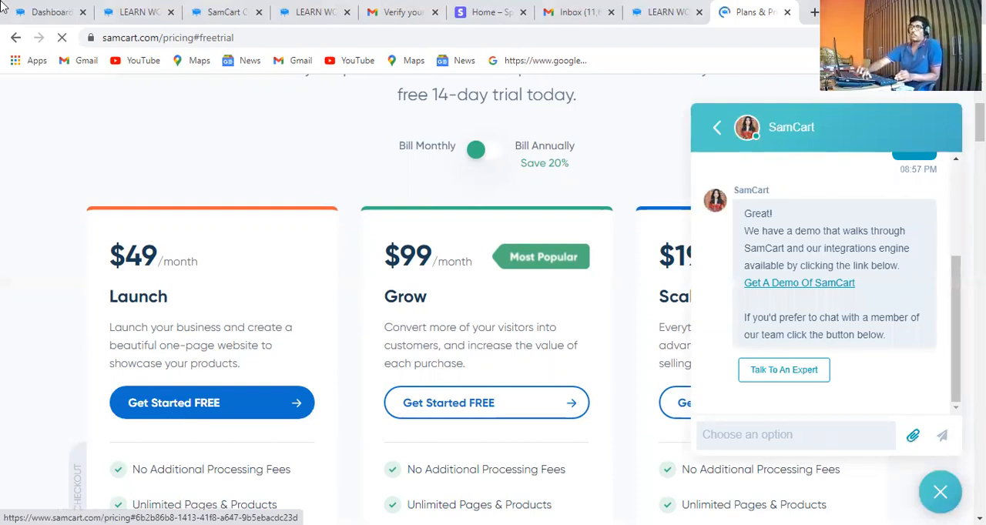
Switch to the store's SamCart dashboard and open its product list
click(123, 11)
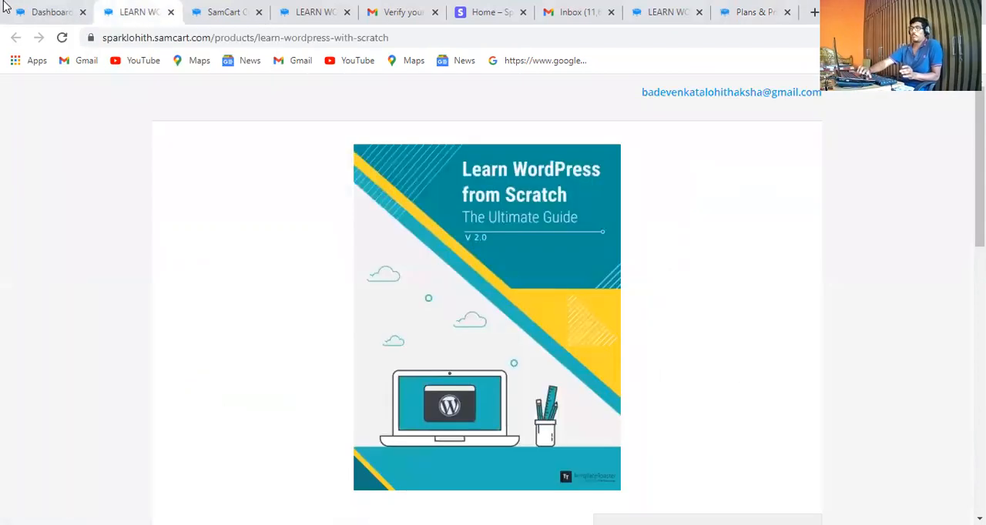
click(6, 7)
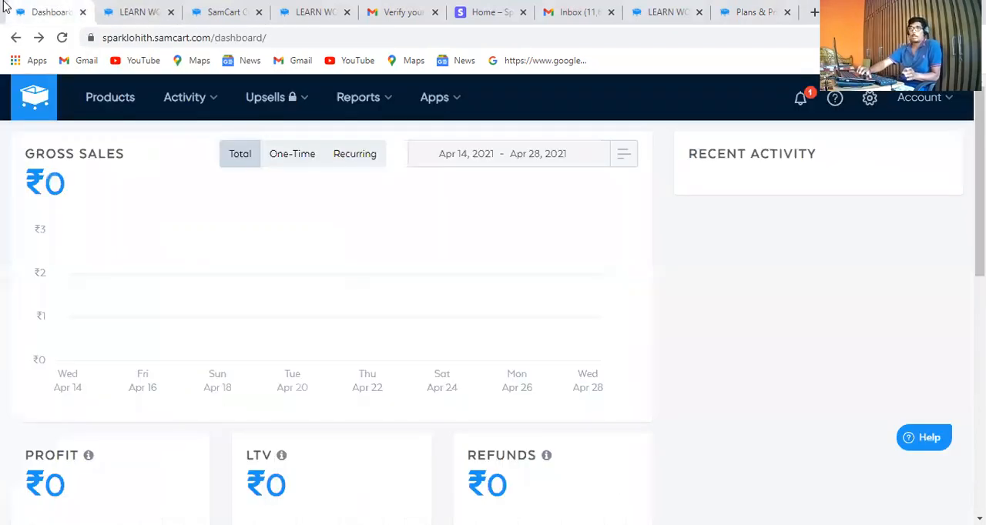
click(118, 102)
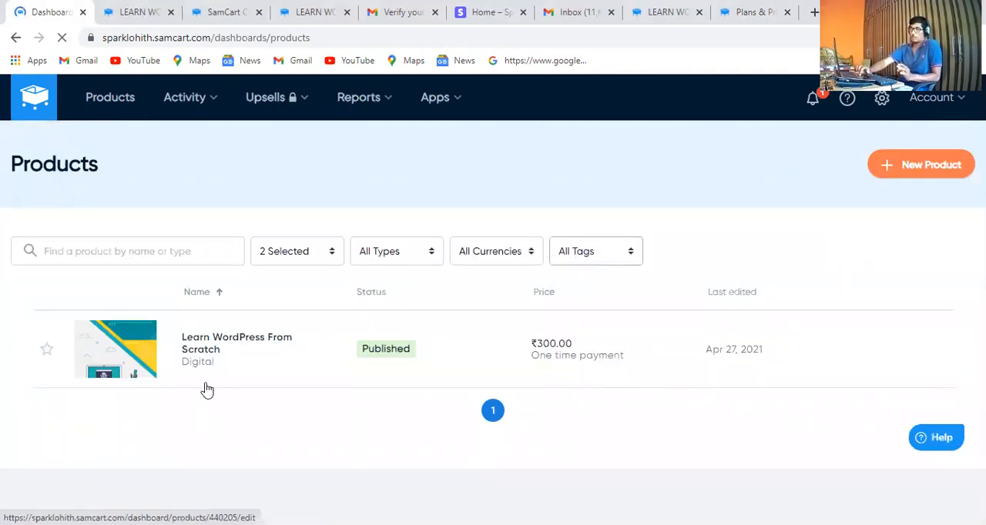
Examine the published Learn WordPress checkout page, from its cover image to the billing address and payment options
click(145, 8)
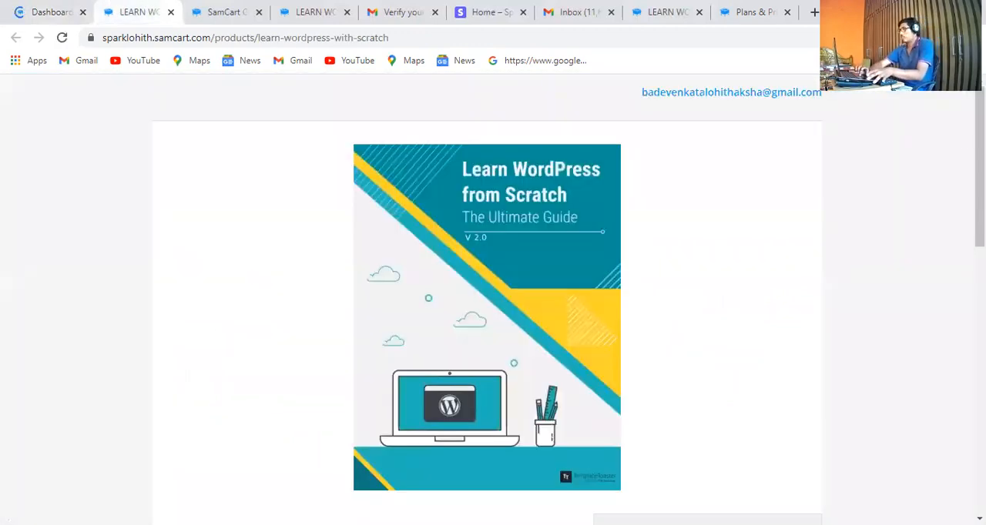
scroll(487, 293, down, 4)
scroll(487, 293, down, 2)
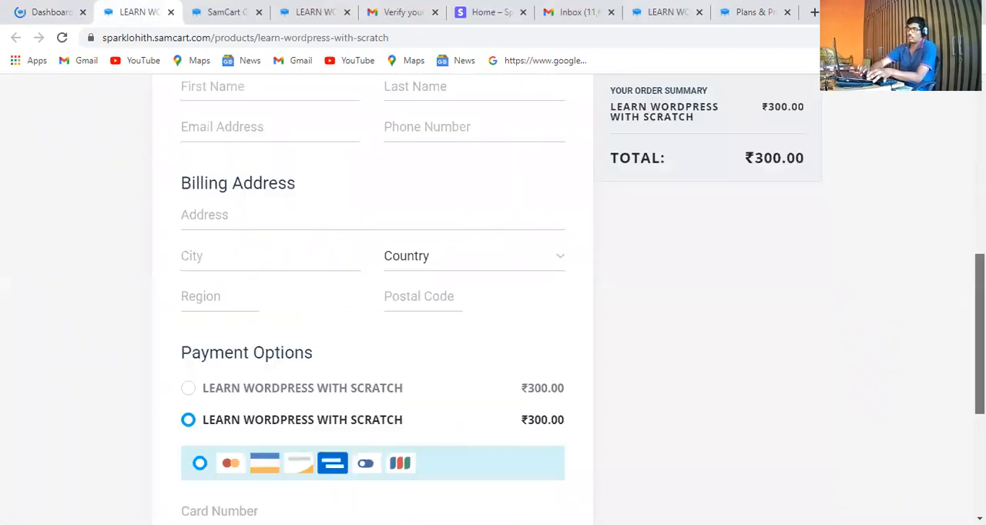
scroll(487, 293, down, 2)
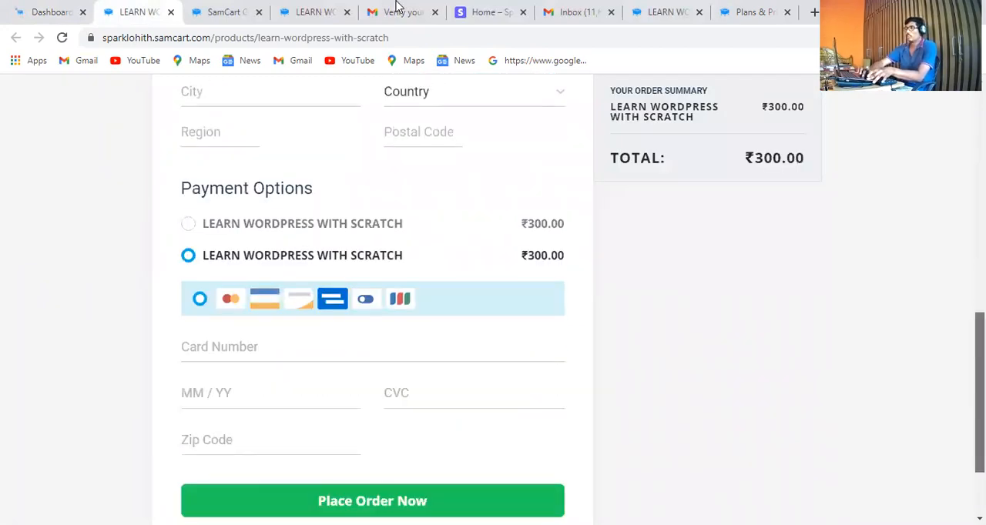
scroll(487, 292, up, 8)
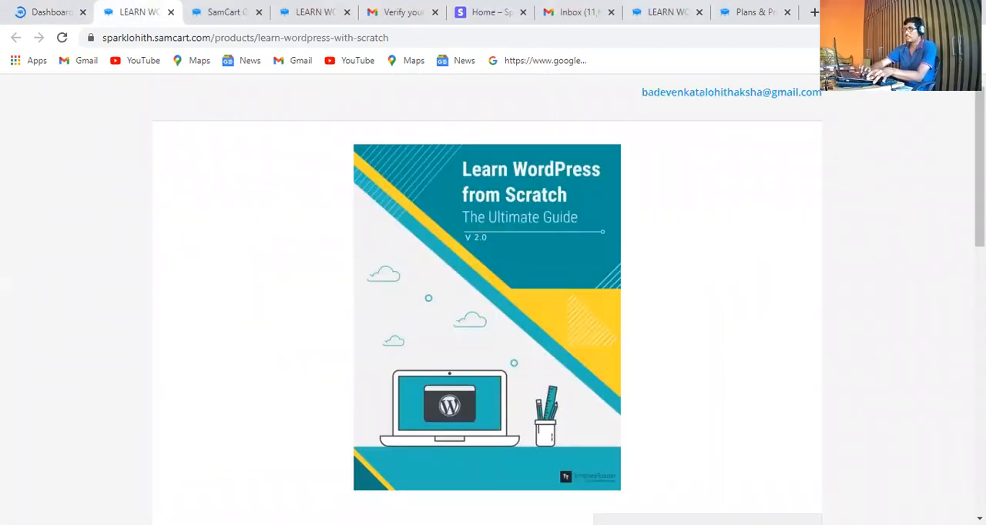
scroll(487, 293, down, 8)
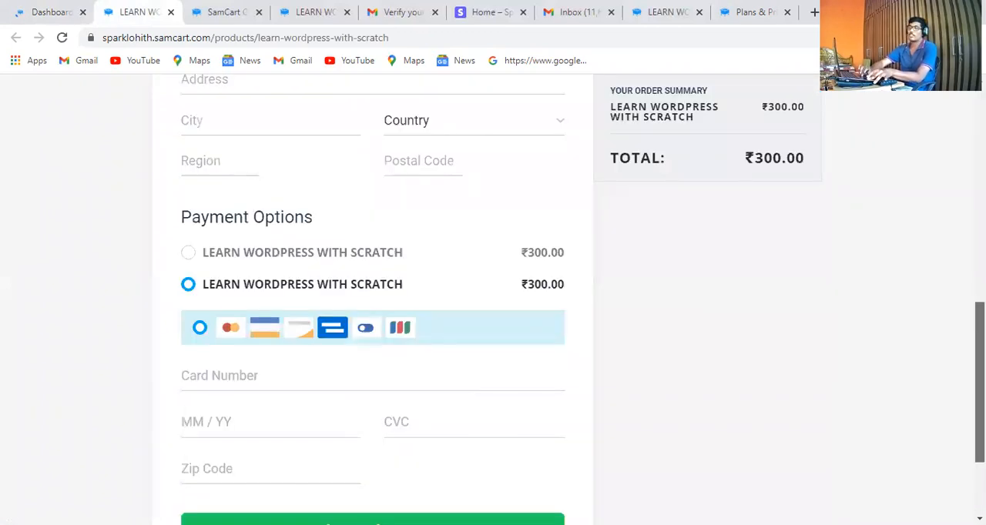
scroll(487, 293, up, 8)
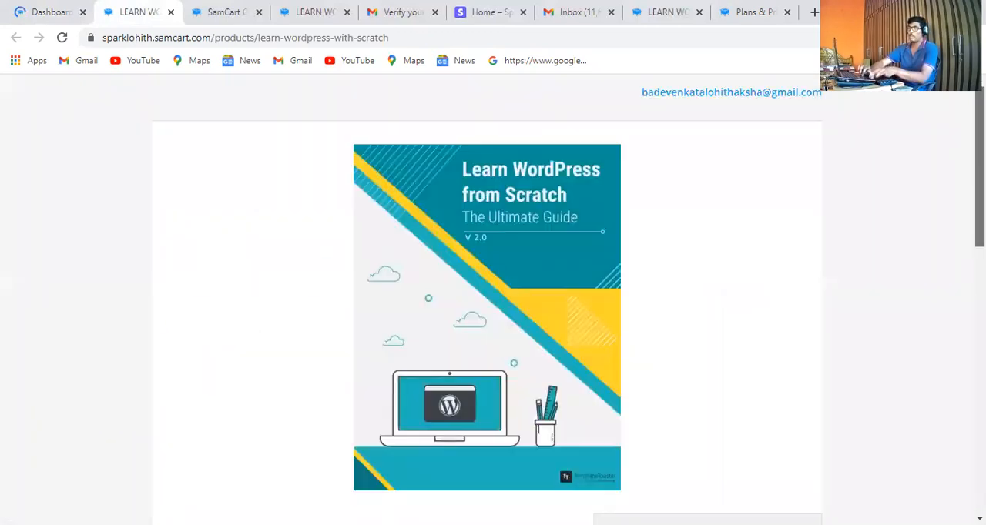
Start a new product from the dashboard's product list and name it "50 Shades of Digital Marketing"
click(50, 6)
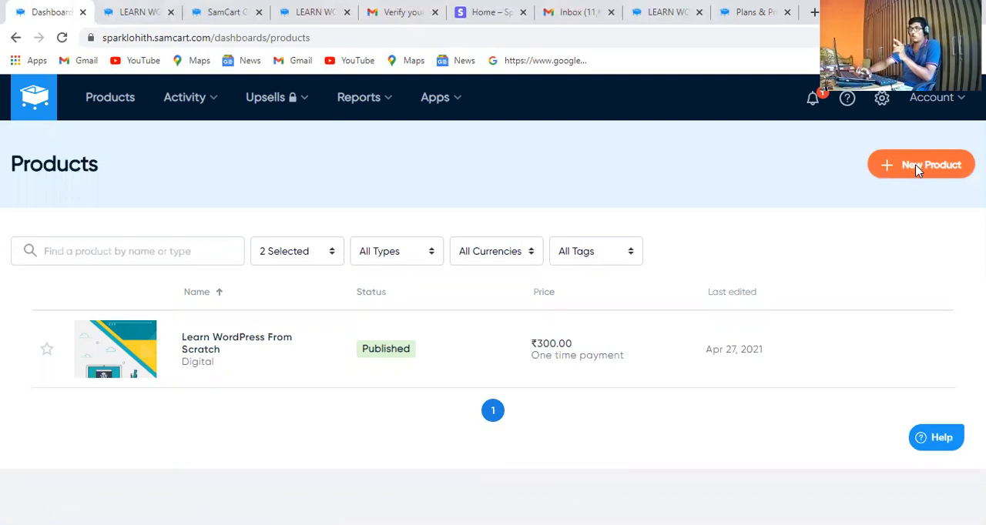
click(917, 166)
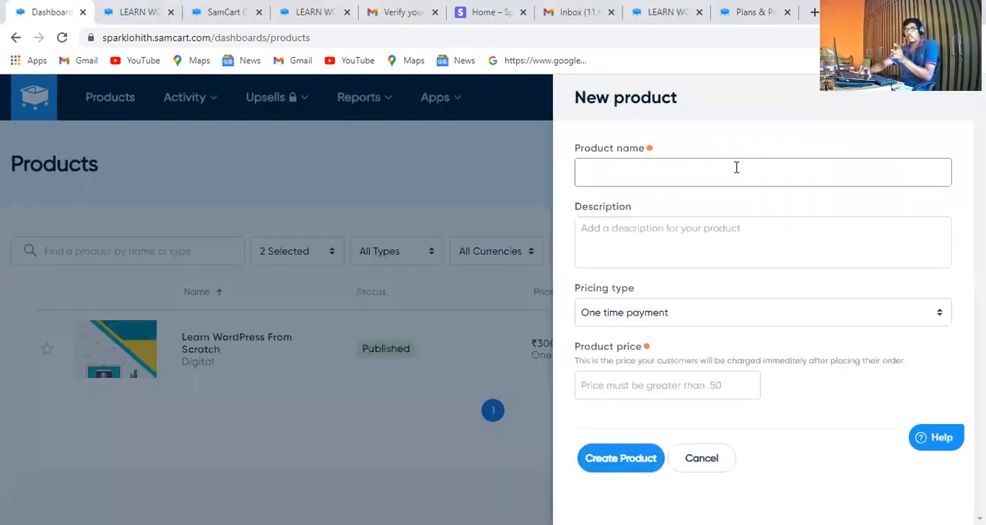
click(737, 173)
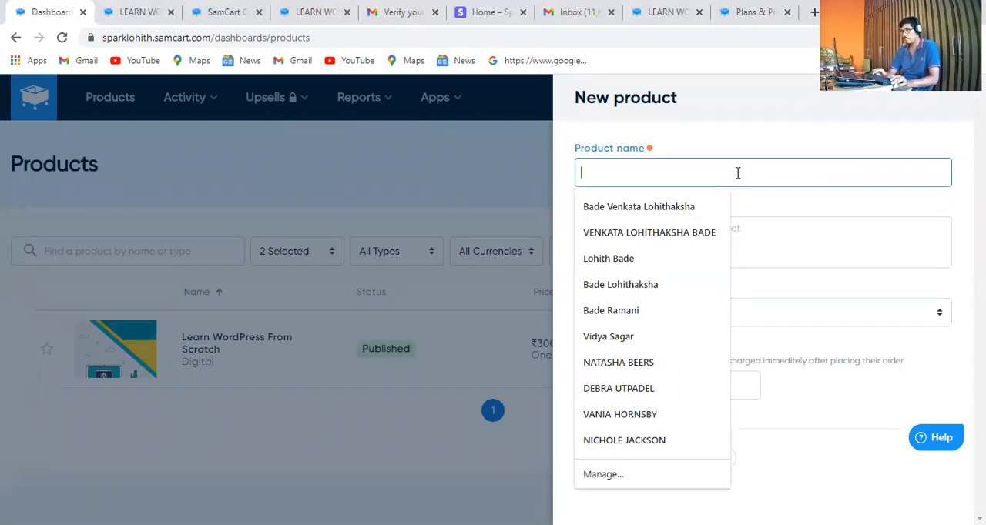
text(50)
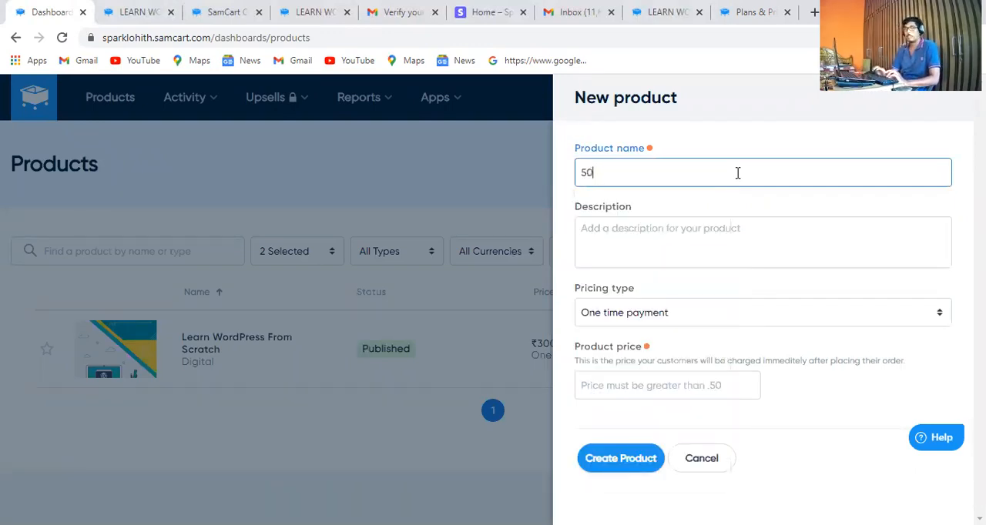
text( Shades of D)
key(Tab)
text(igital)
key(BackSpace)
key(BackSpace)
key(BackSpace)
key(BackSpace)
key(BackSpace)
key(BackSpace)
click(737, 173)
text(igital Ma)
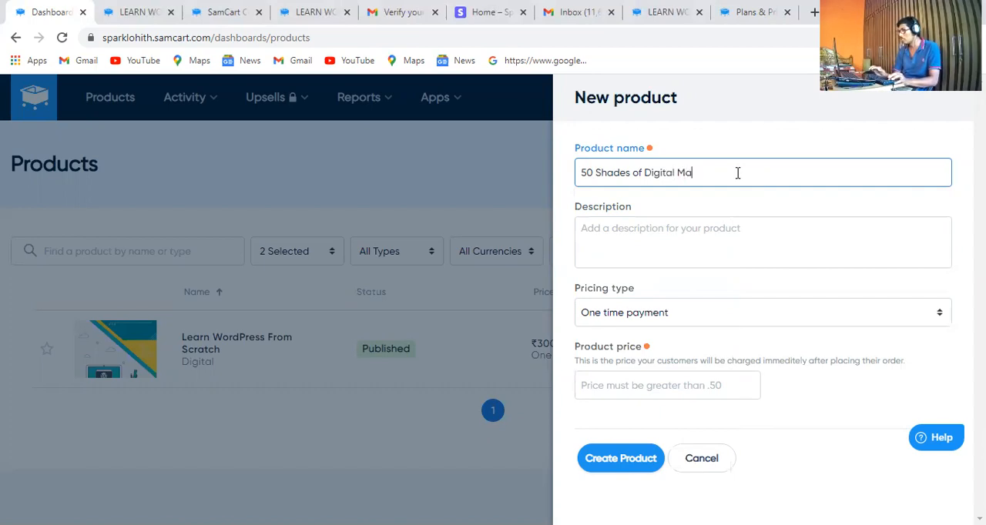
text(rketi)
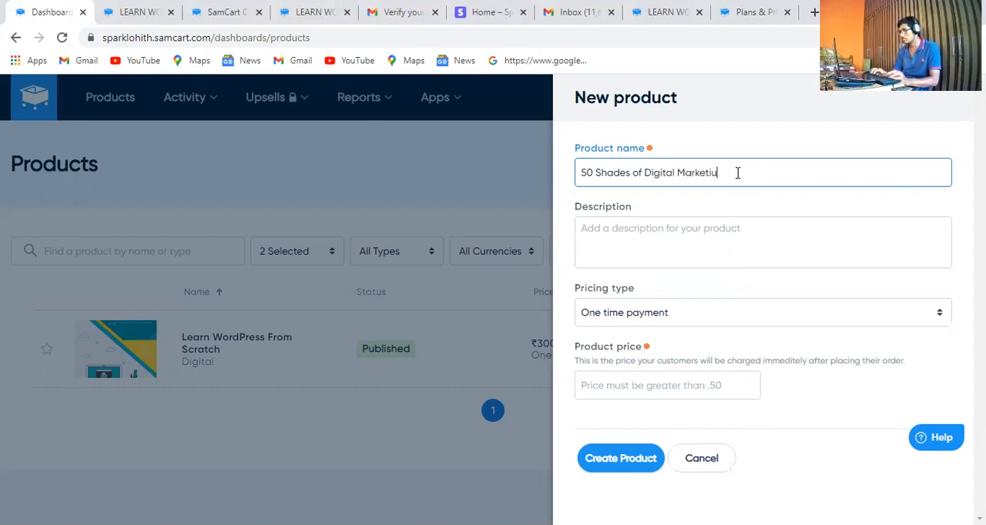
text(ng)
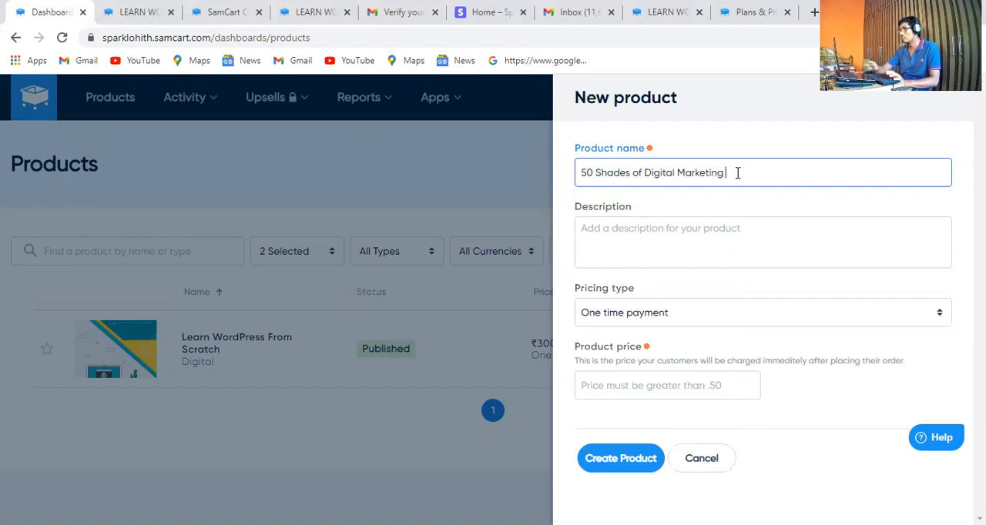
Enter "Im Giving this Product 60%" as the new product's description
click(722, 226)
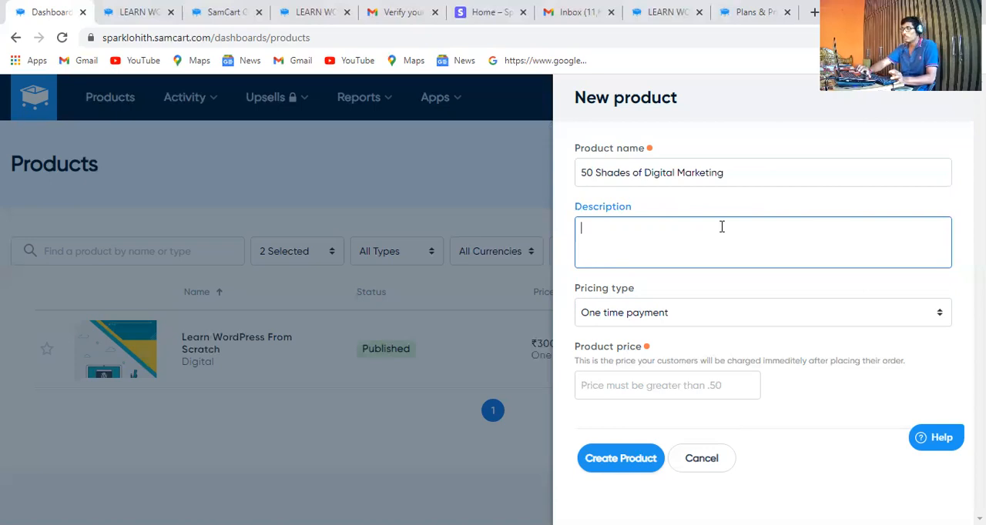
text(Im G)
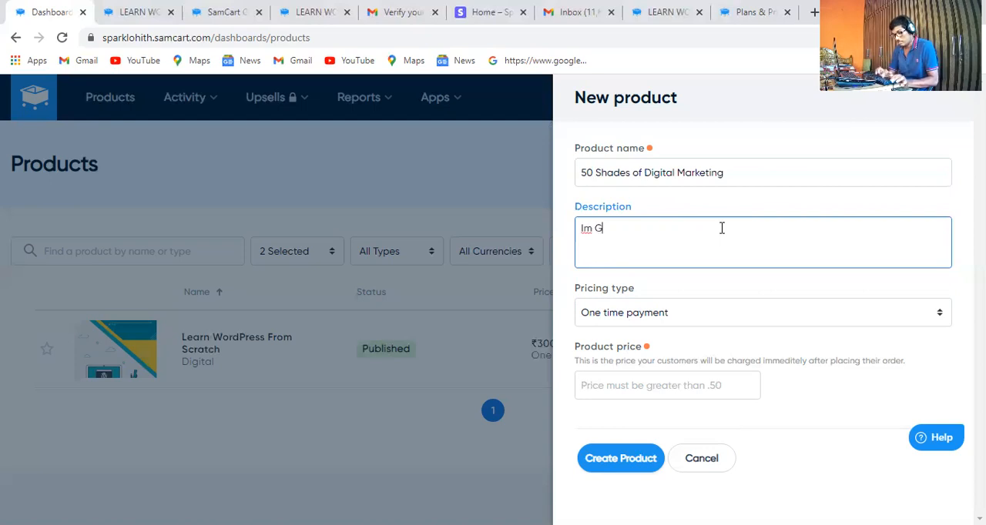
text(iving )
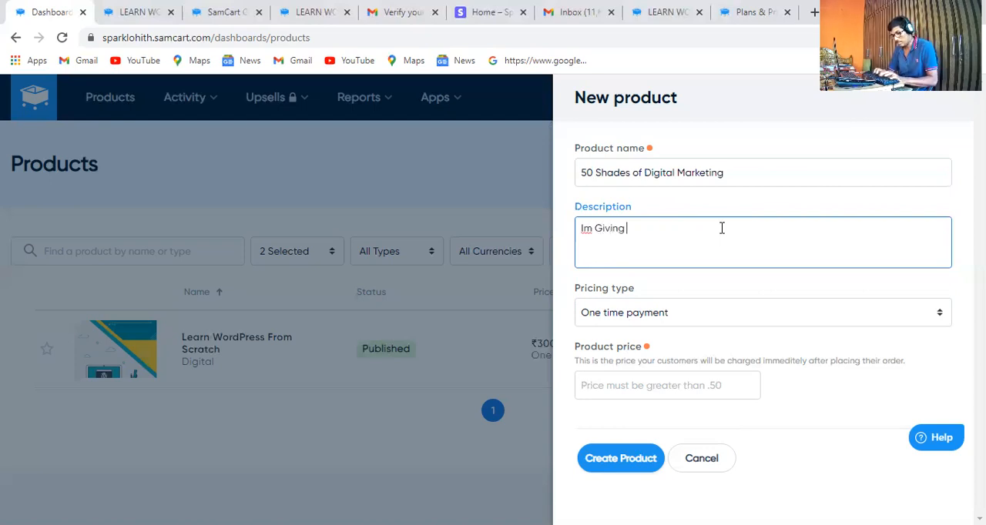
text(this )
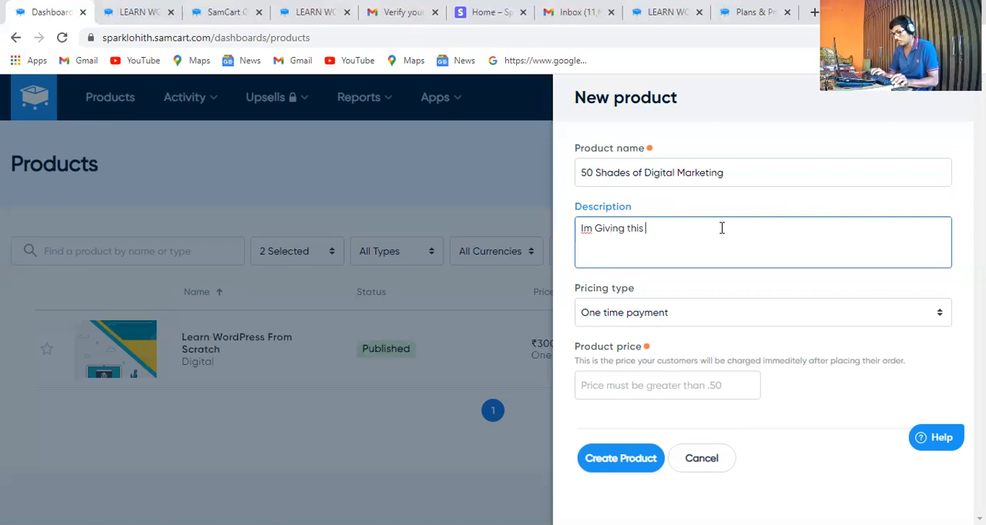
text(Product)
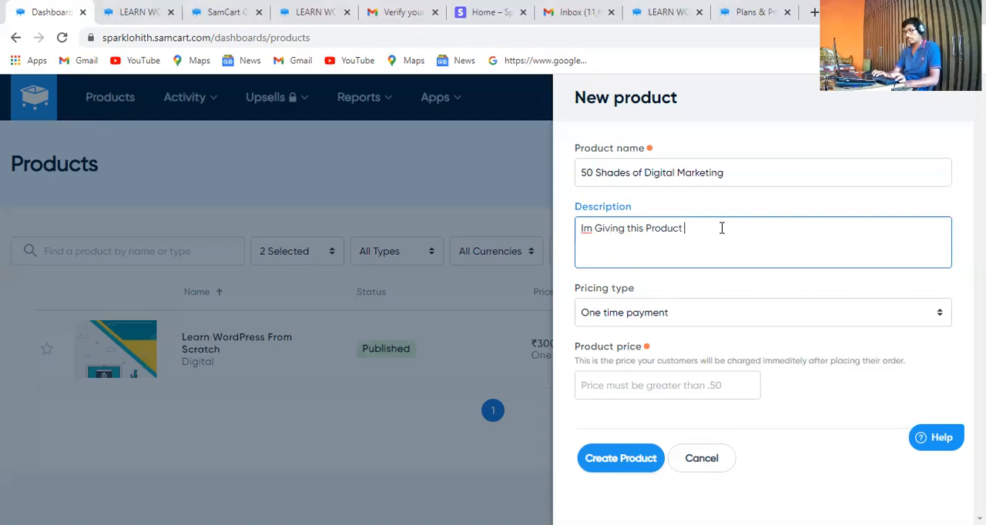
text(60)
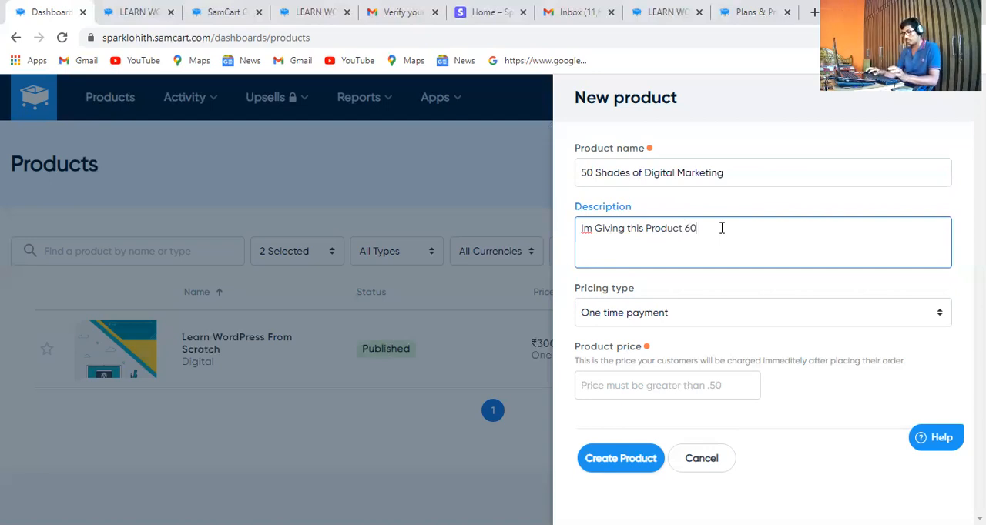
text(%)
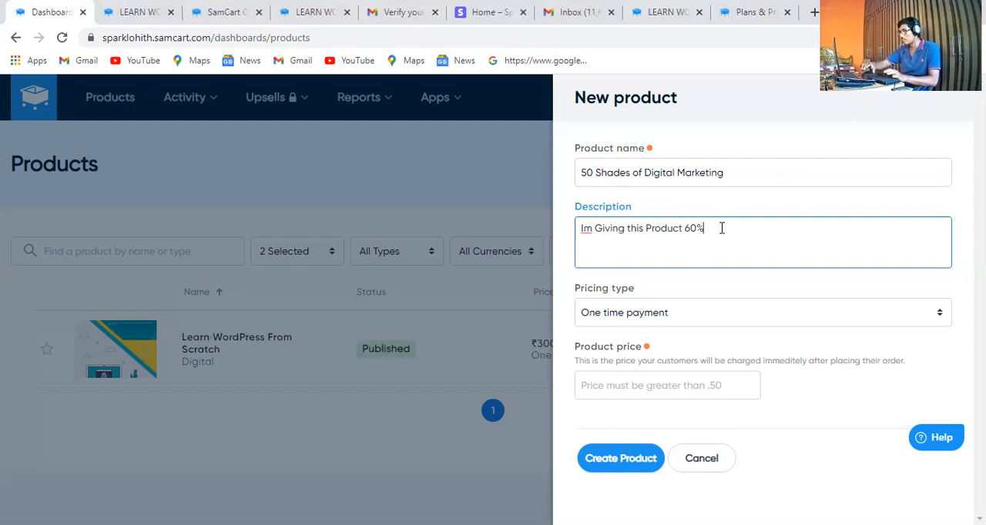
Reword the new product's description to "Im going to give this Product 60% only"
click(594, 226)
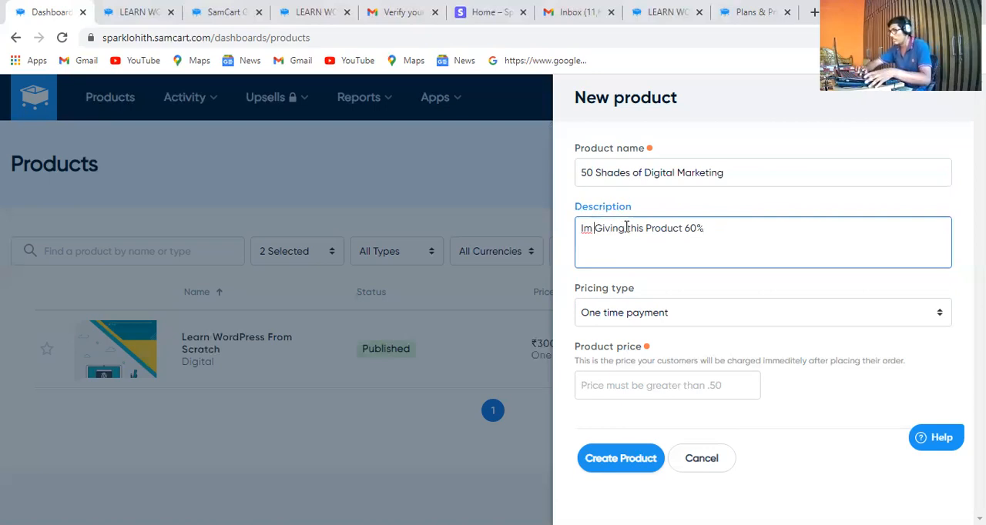
click(629, 228)
key(BackSpace)
text(t)
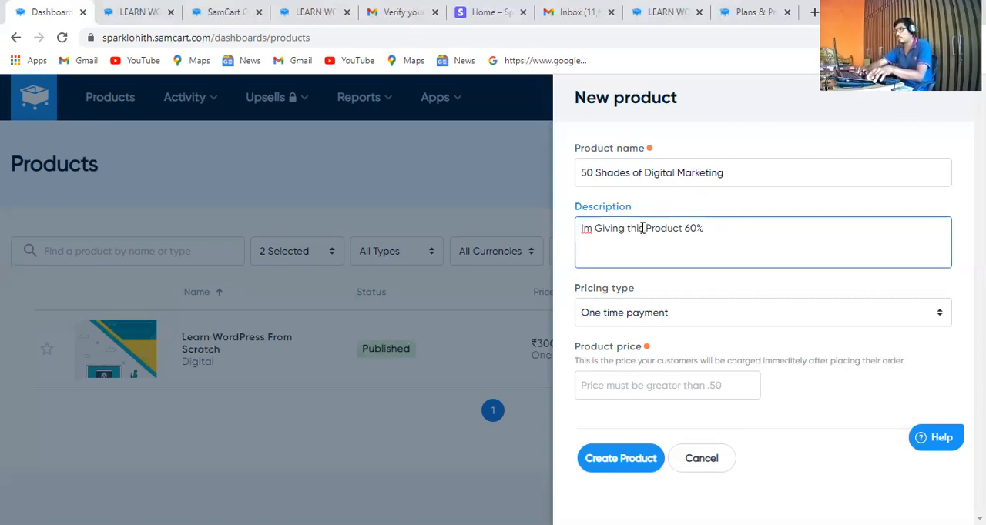
drag(625, 225, 593, 226)
key(BackSpace)
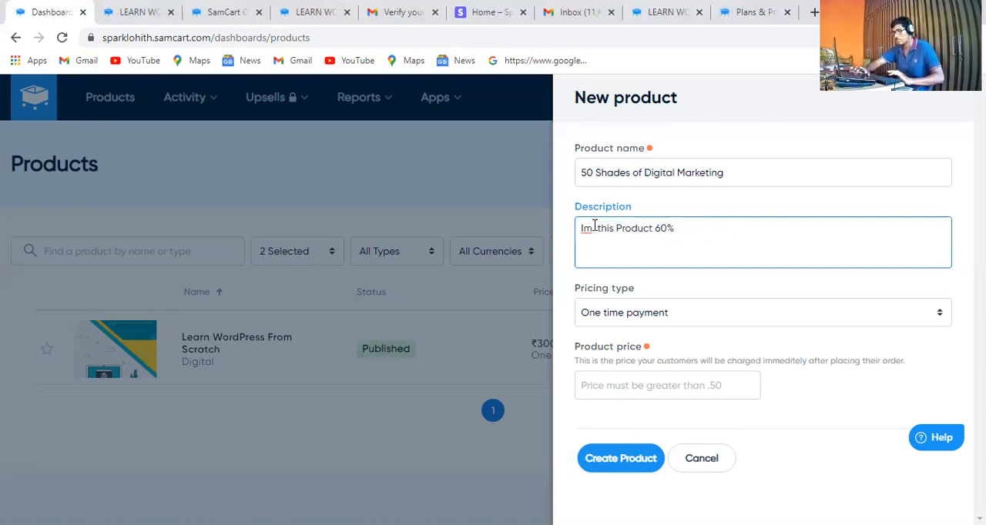
text(go)
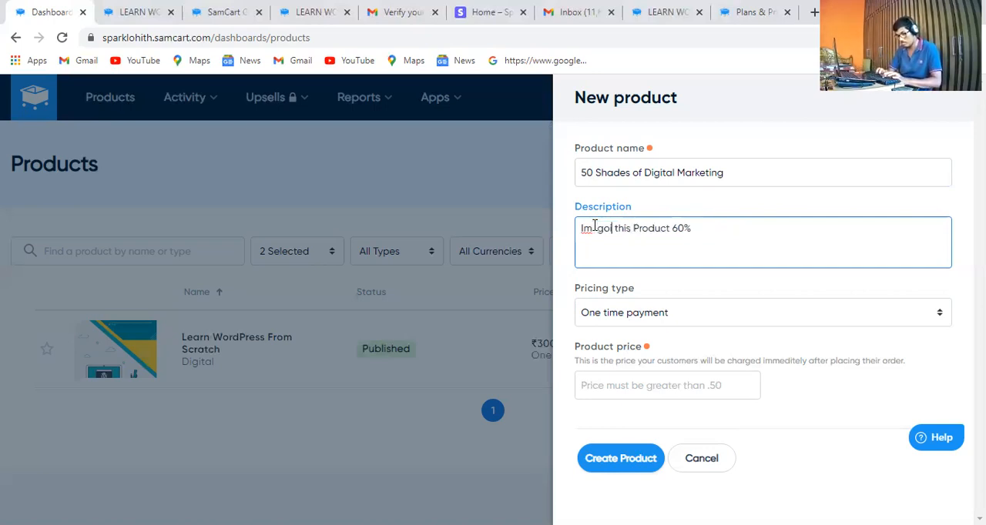
text(ing to)
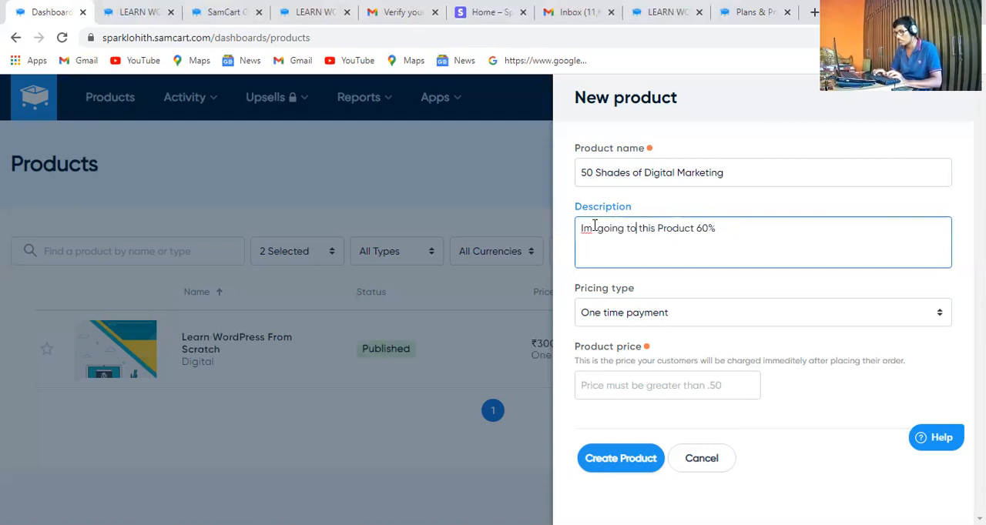
text( giv)
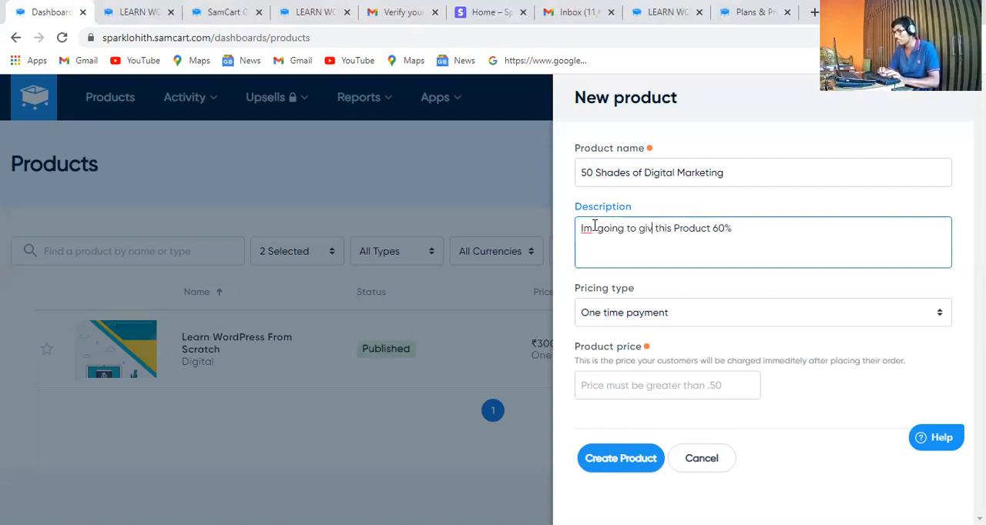
text(e)
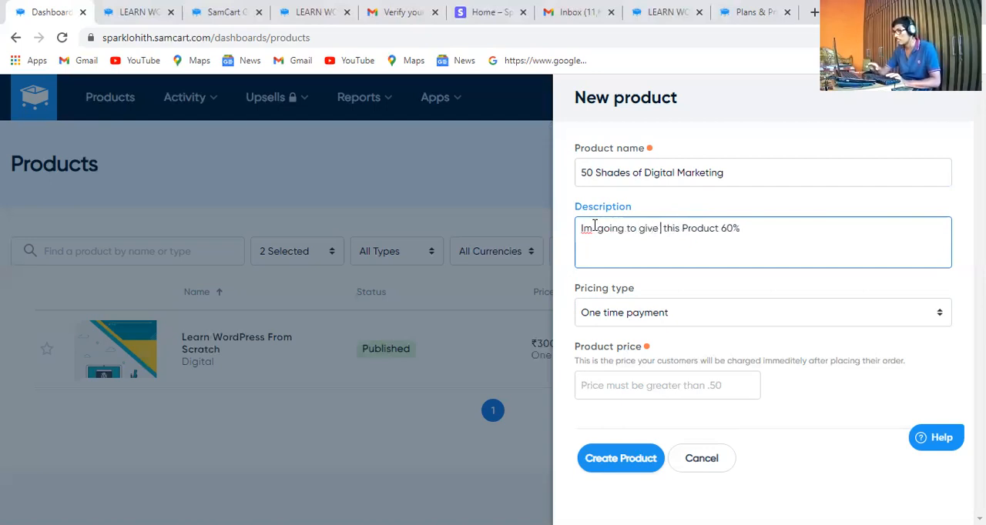
key(BackSpace)
click(748, 227)
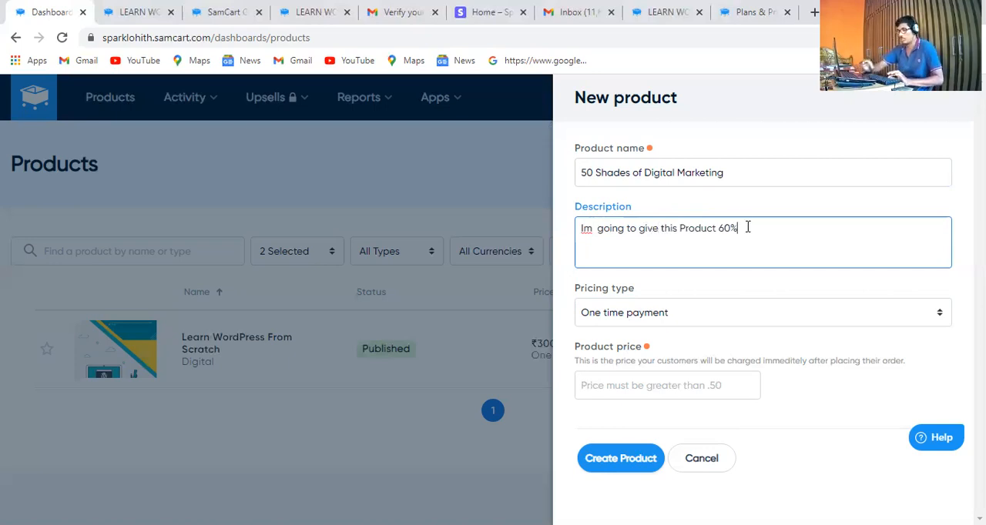
text(only)
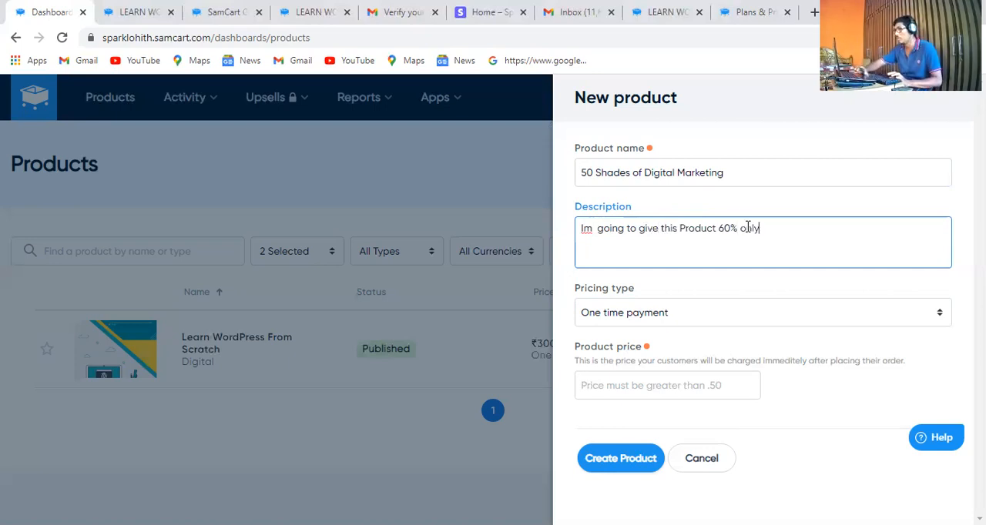
Choose One time payment as the pricing type, set the product price to 500, and create the product
click(765, 322)
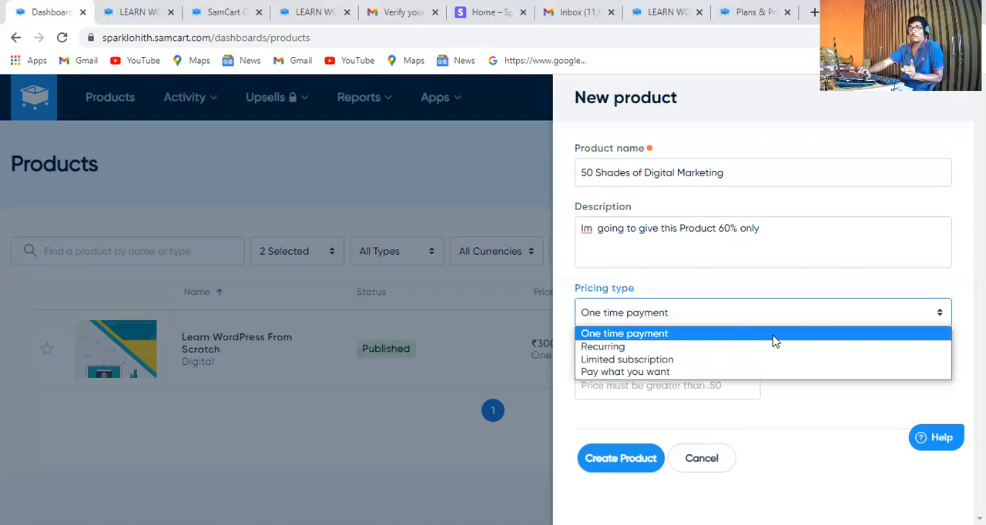
click(774, 334)
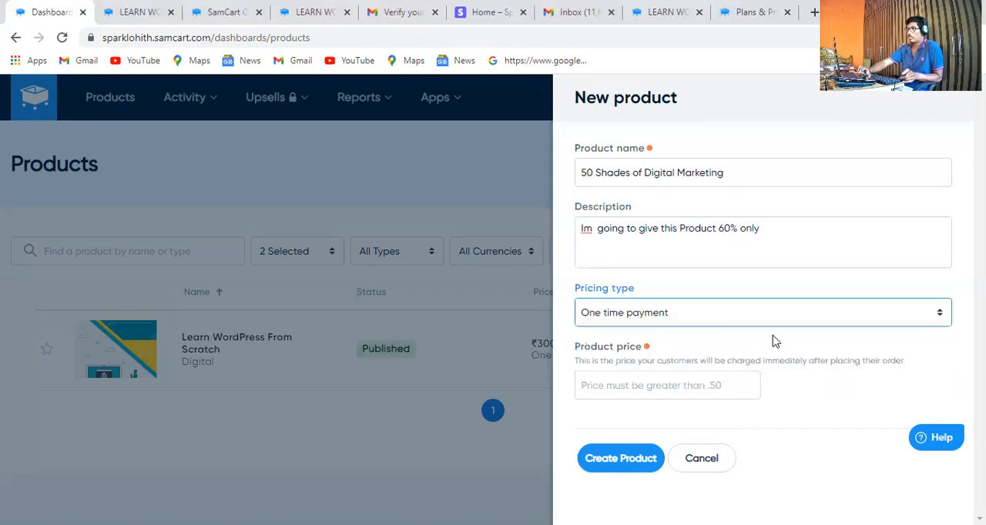
click(679, 385)
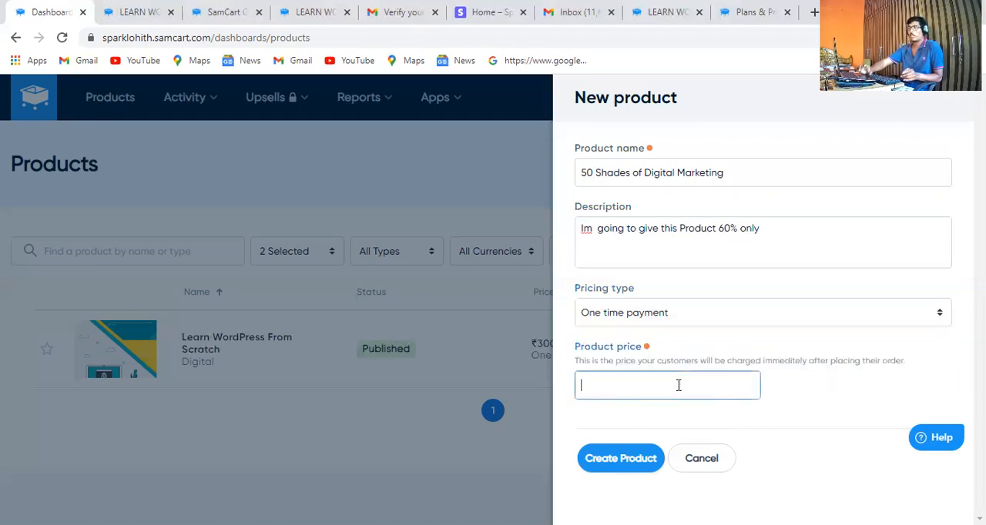
text(5---)
key(BackSpace)
key(BackSpace)
key(BackSpace)
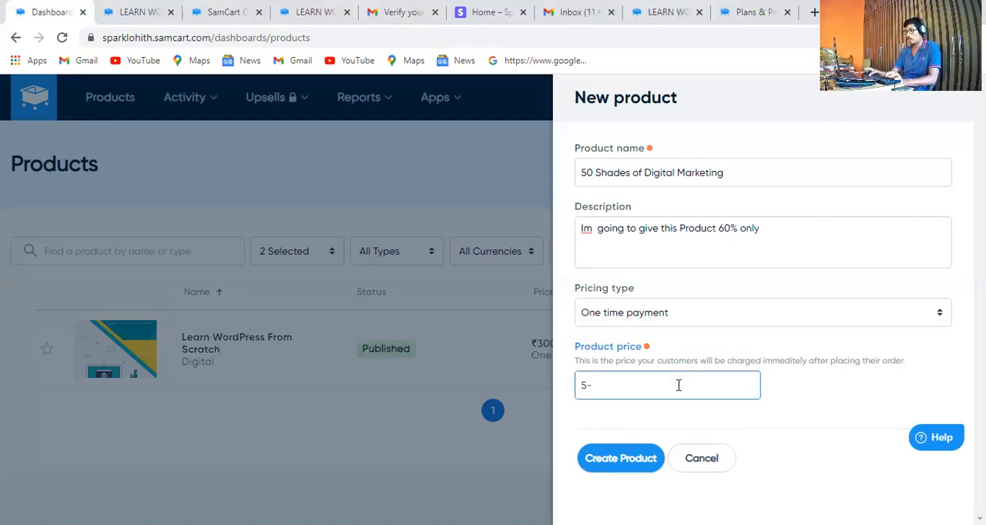
text(000)
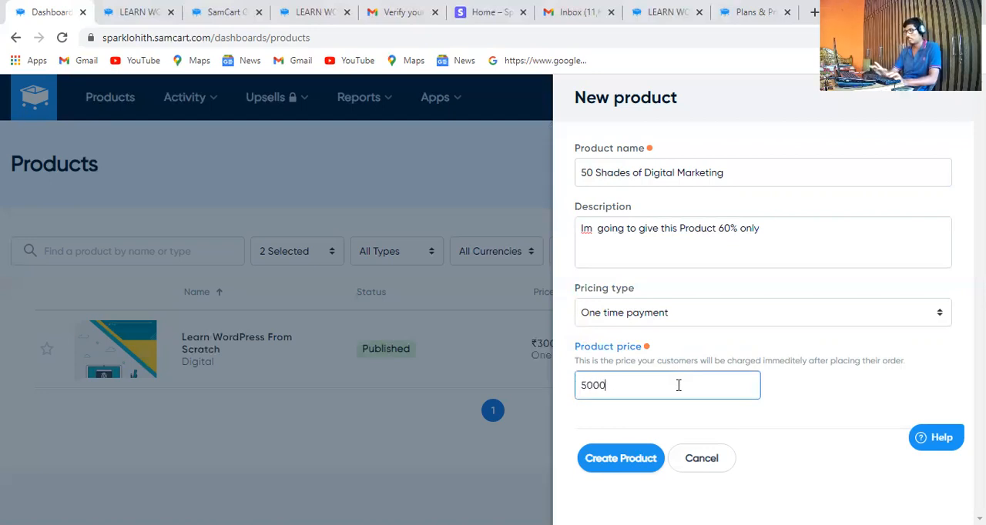
key(BackSpace)
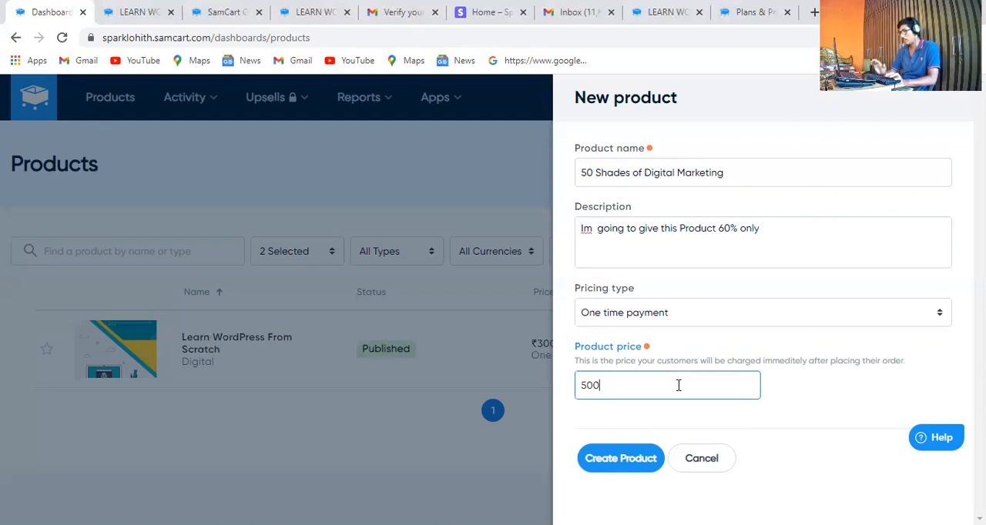
click(631, 455)
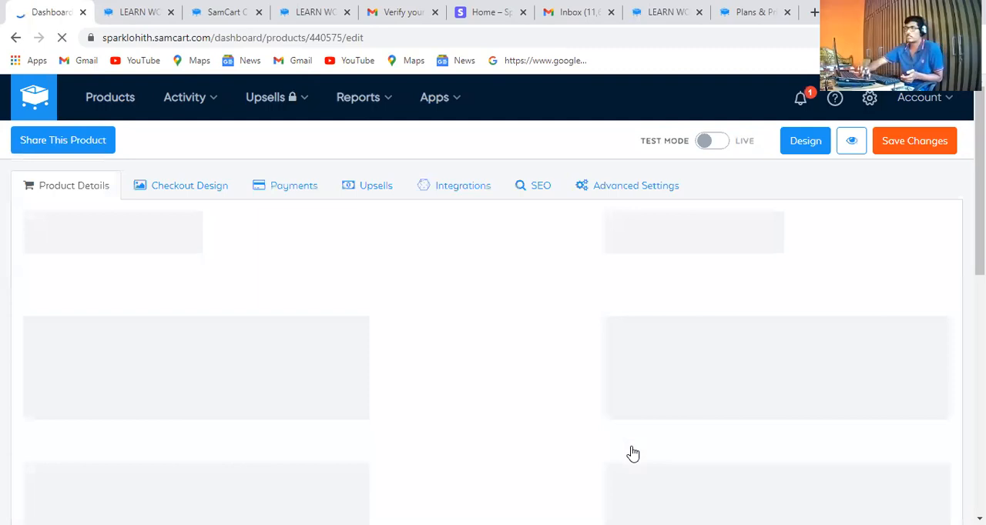
click(127, 6)
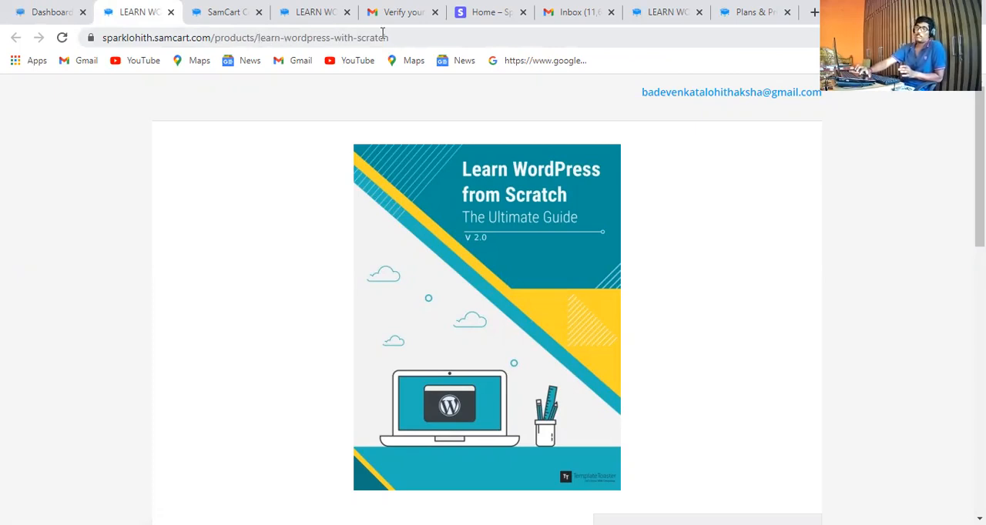
click(51, 12)
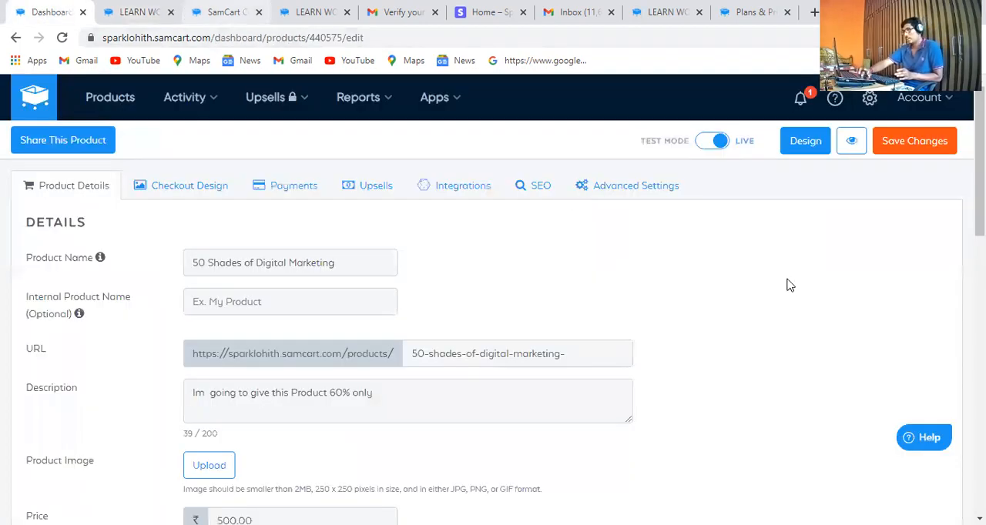
Set the internal product name to "50 Shades of Digital Marketing" in the product details
click(323, 303)
text(5)
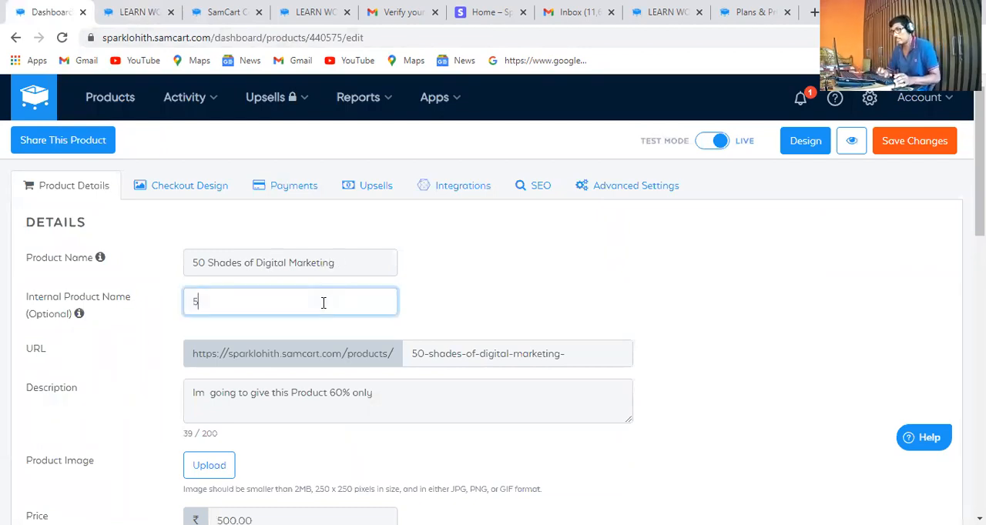
text(0 Shades)
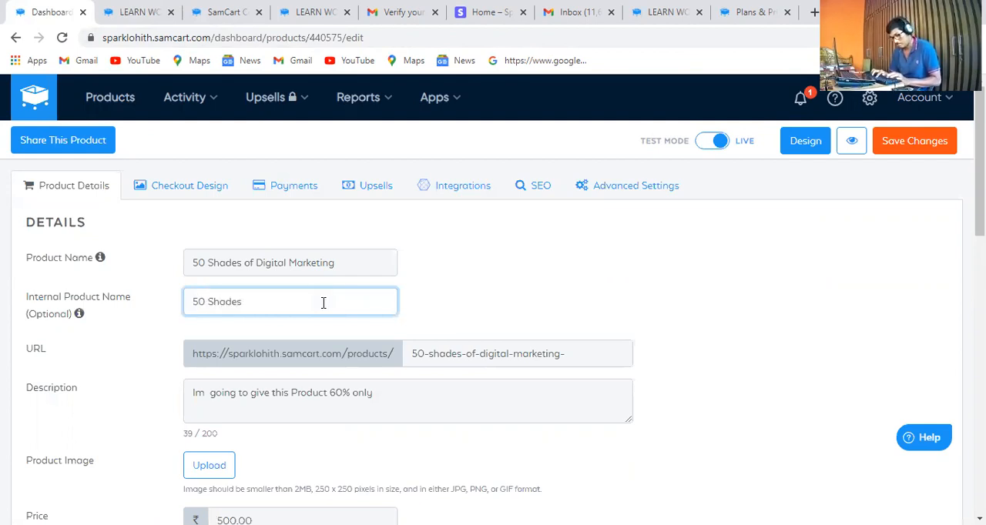
text( of Digital )
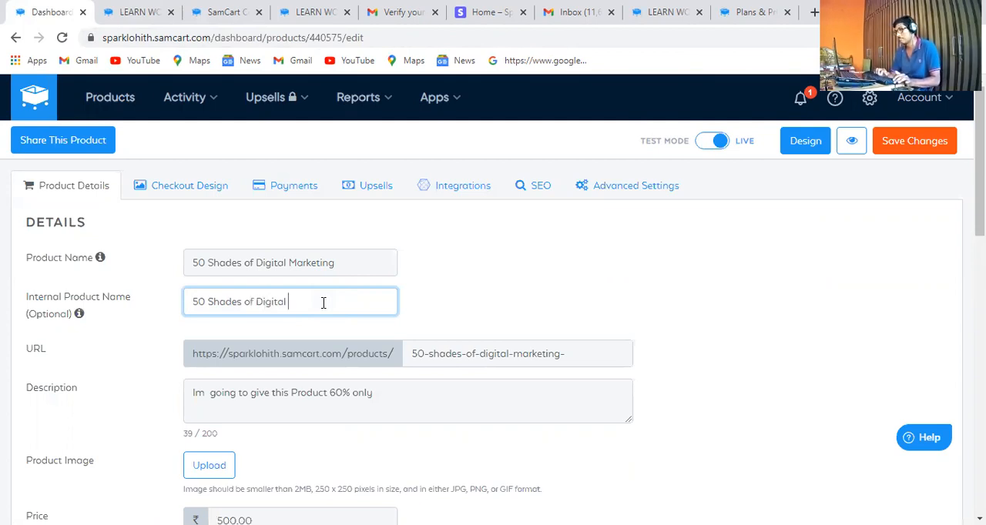
text(Ma)
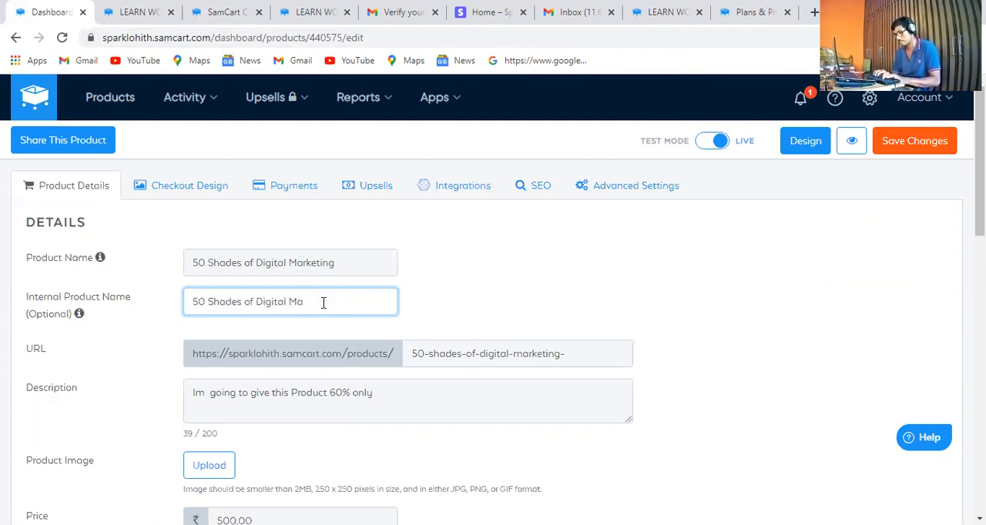
text(rketing)
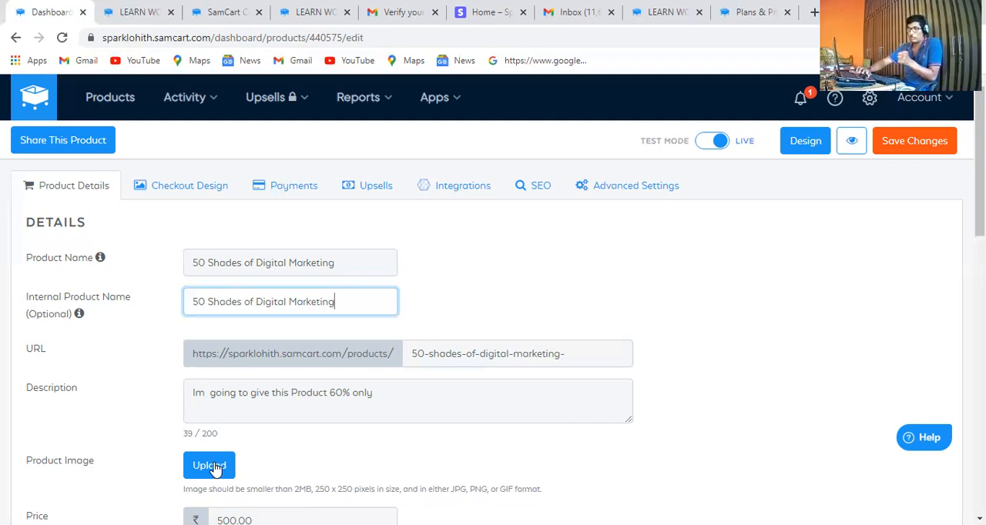
Upload the image 50-shades-of-digital-marketing from Local Disk (E:) and use it as the product image
click(216, 467)
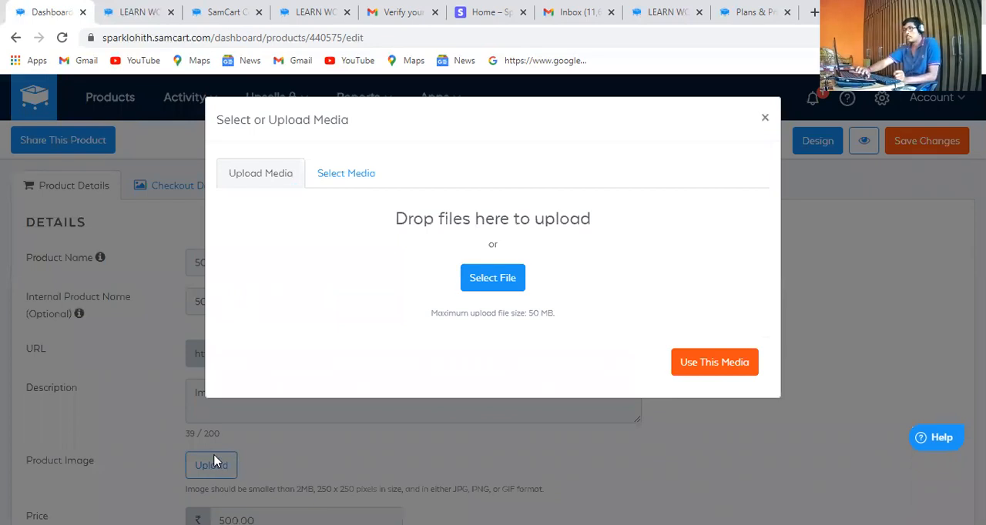
click(492, 281)
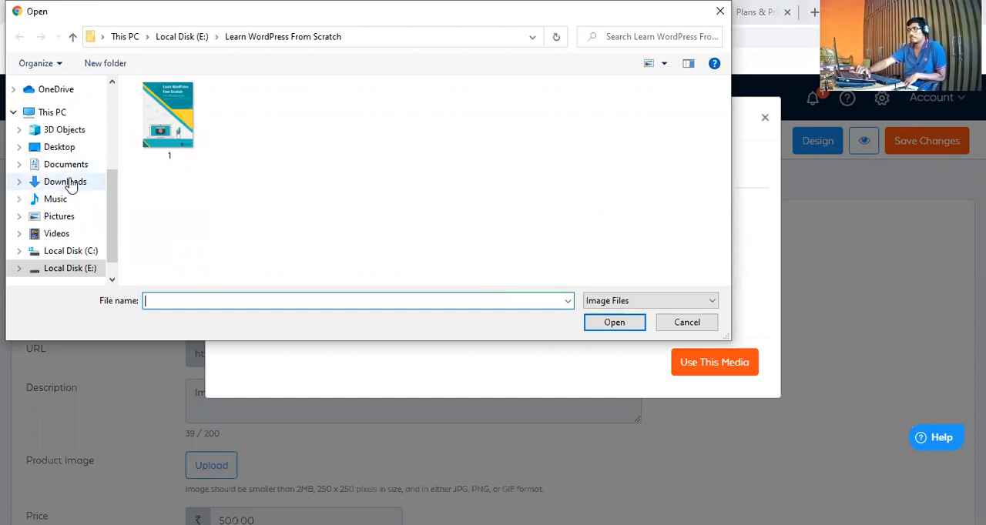
click(76, 258)
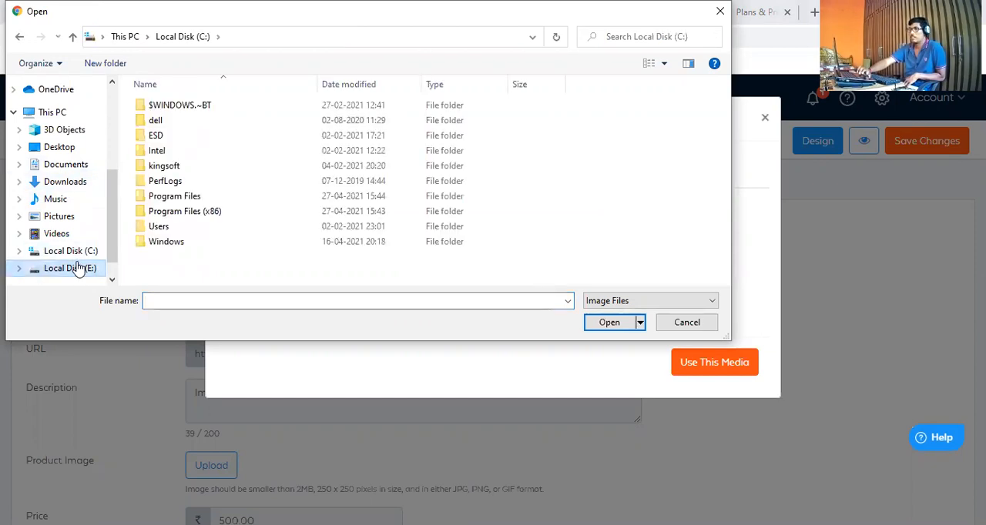
click(77, 267)
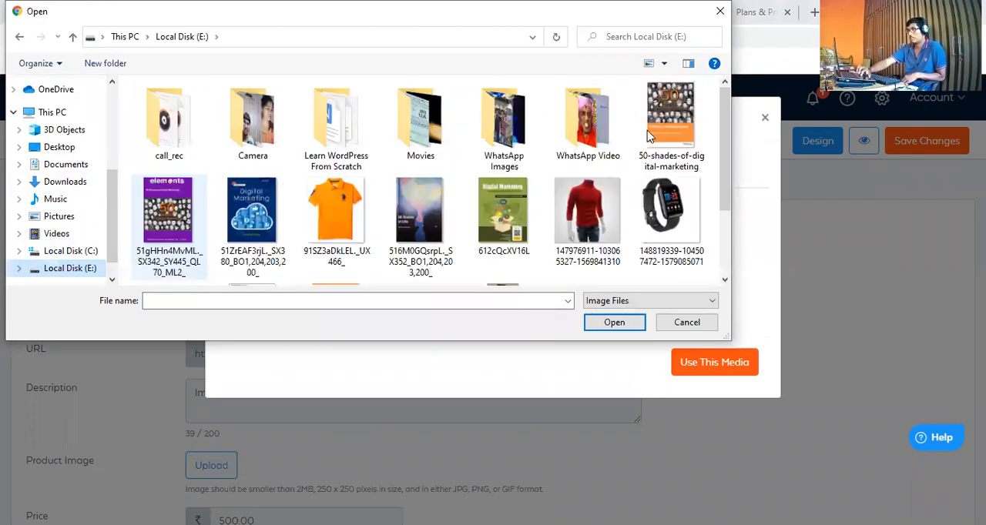
click(667, 143)
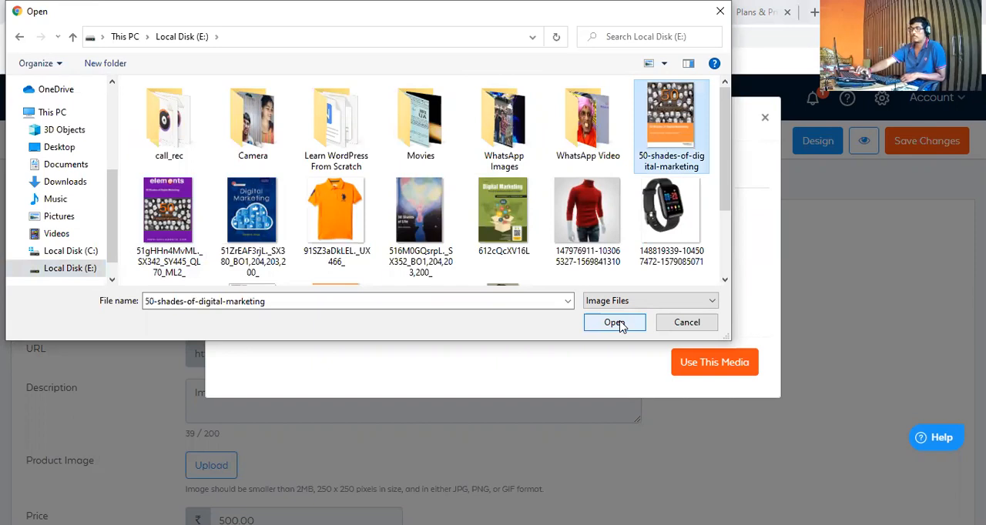
click(614, 322)
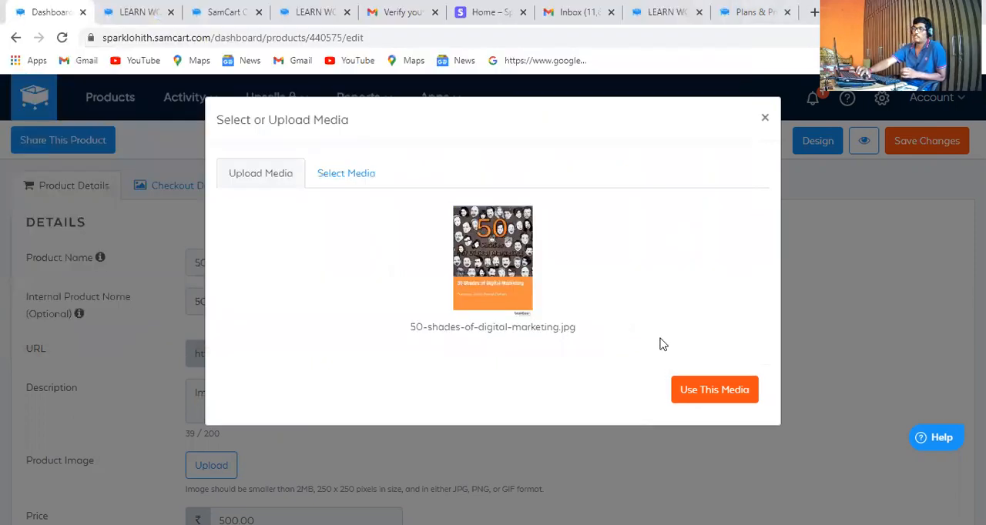
click(717, 393)
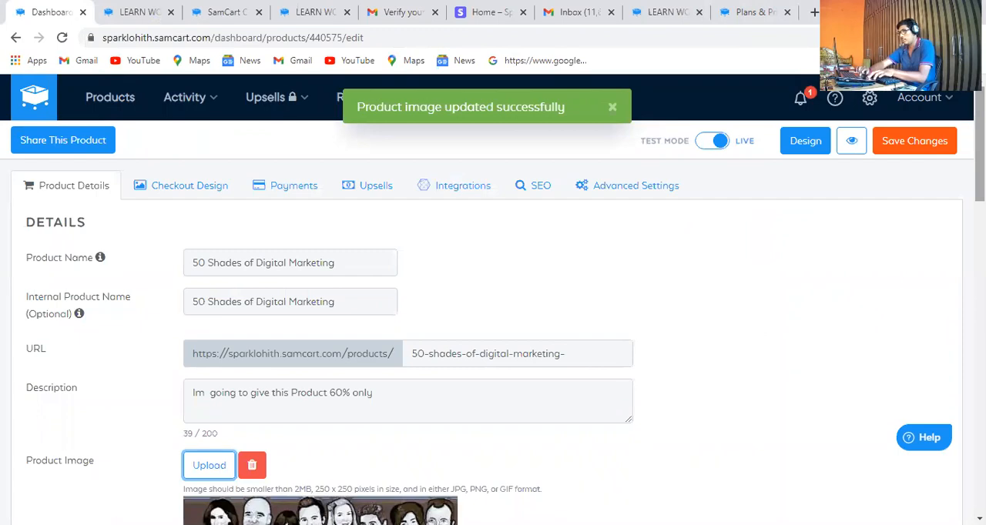
Choose Order Summary as the destination customers are redirected to after their order
scroll(493, 308, down, 1)
scroll(493, 309, down, 6)
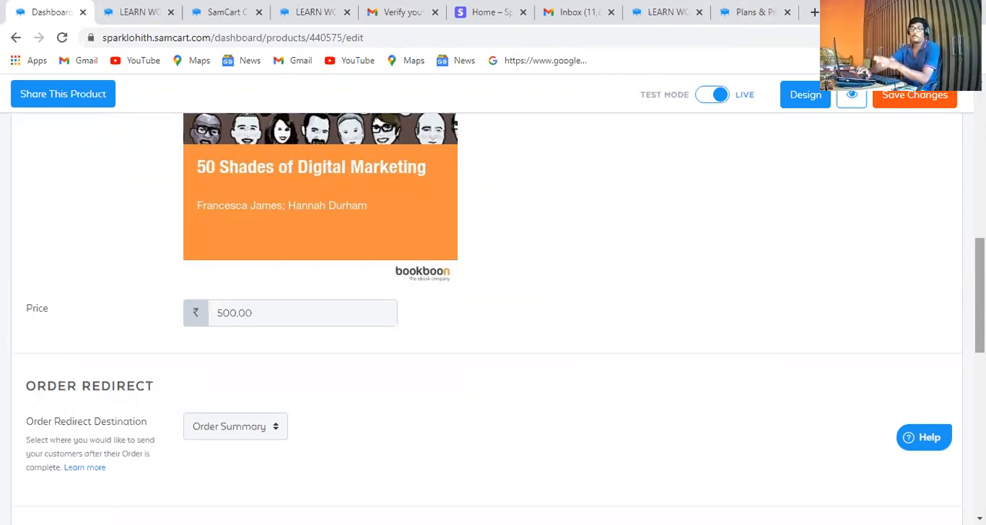
scroll(708, 299, down, 3)
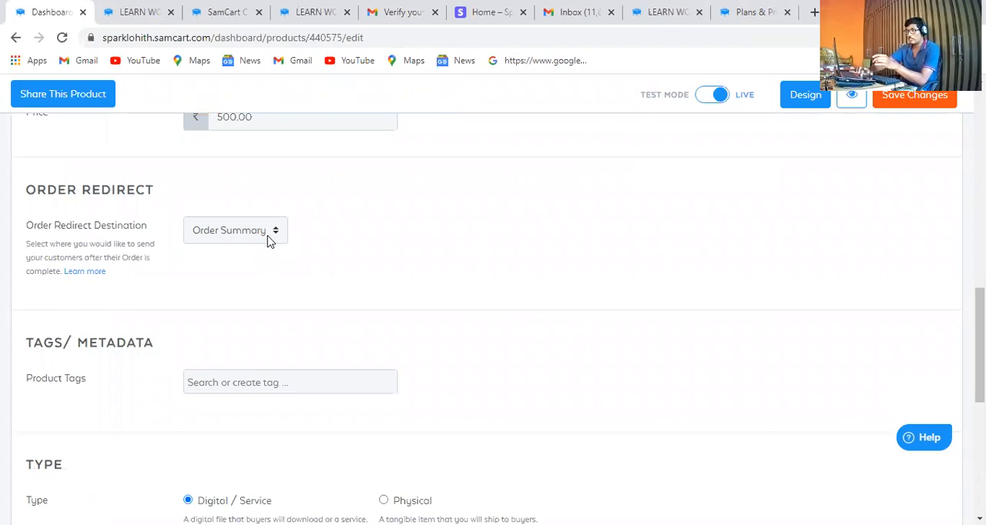
click(268, 239)
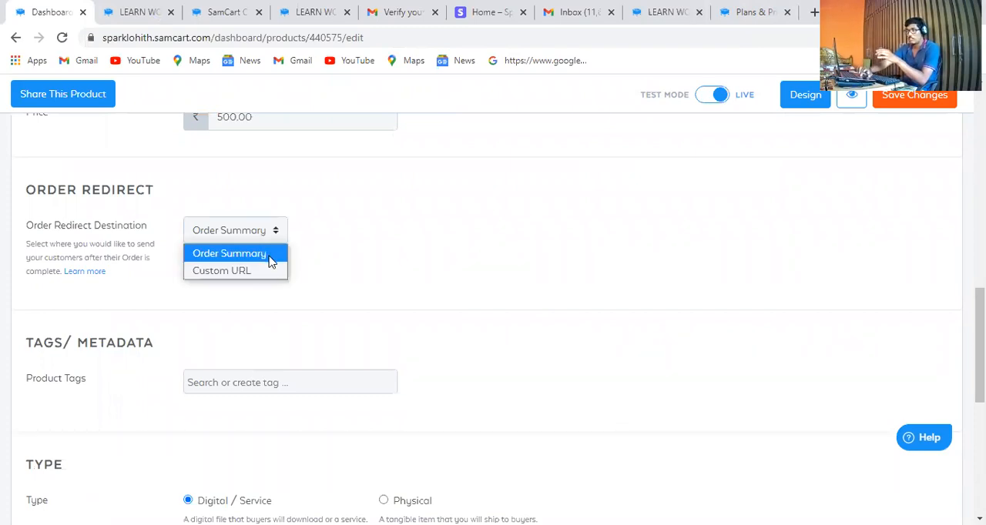
click(269, 260)
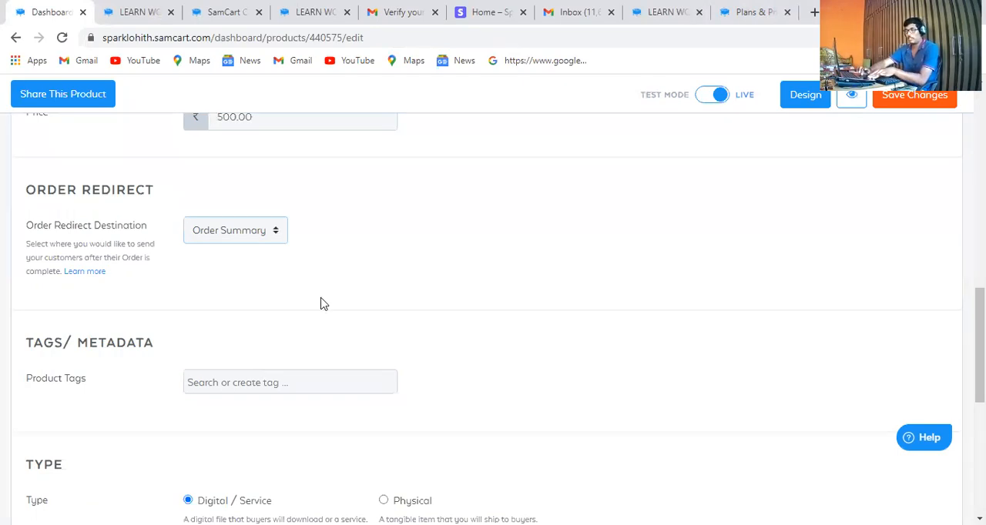
Create and add the product tag "DIgital Products" in the tags and metadata section
click(313, 382)
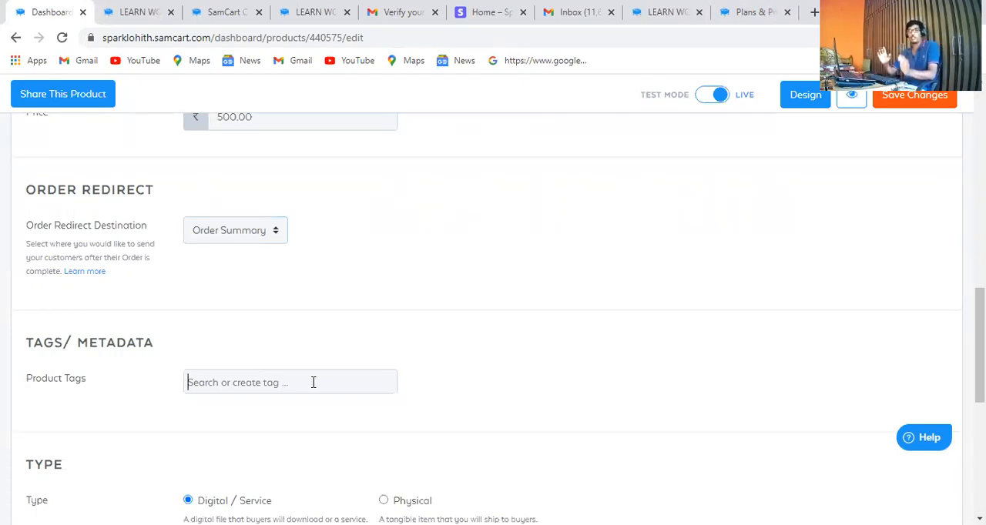
text(DIgital Products)
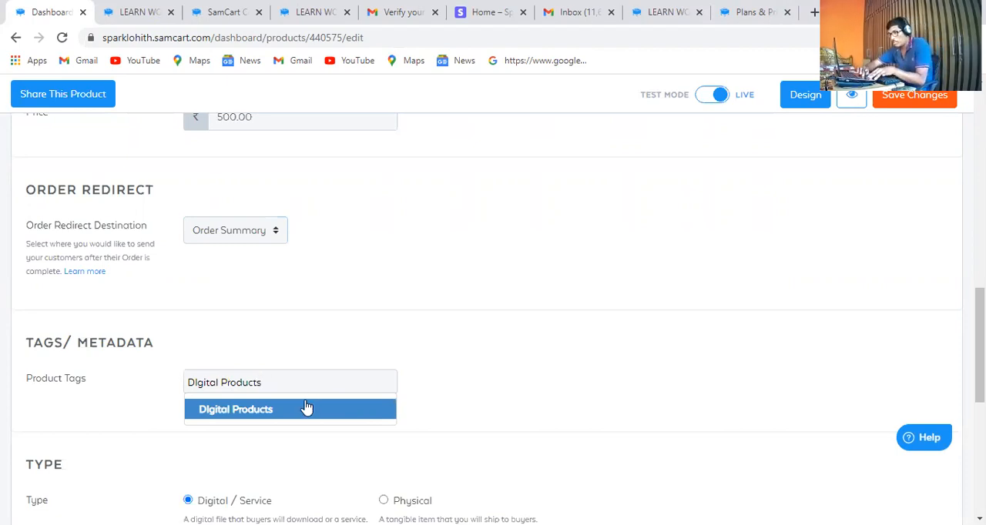
click(302, 409)
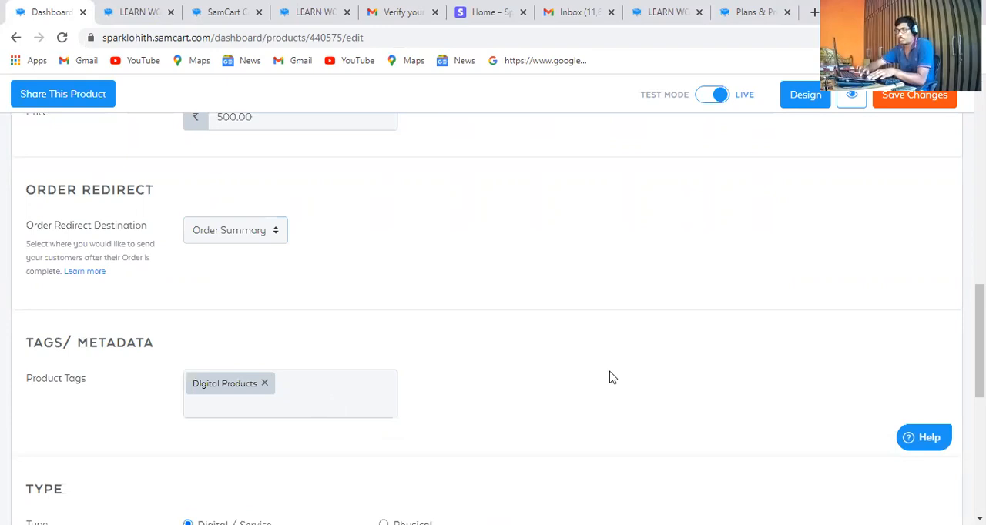
Upload the PDF 50-shades-of-digital-marketing from Local Disk (E:) as the product's digital file
scroll(573, 266, down, 3)
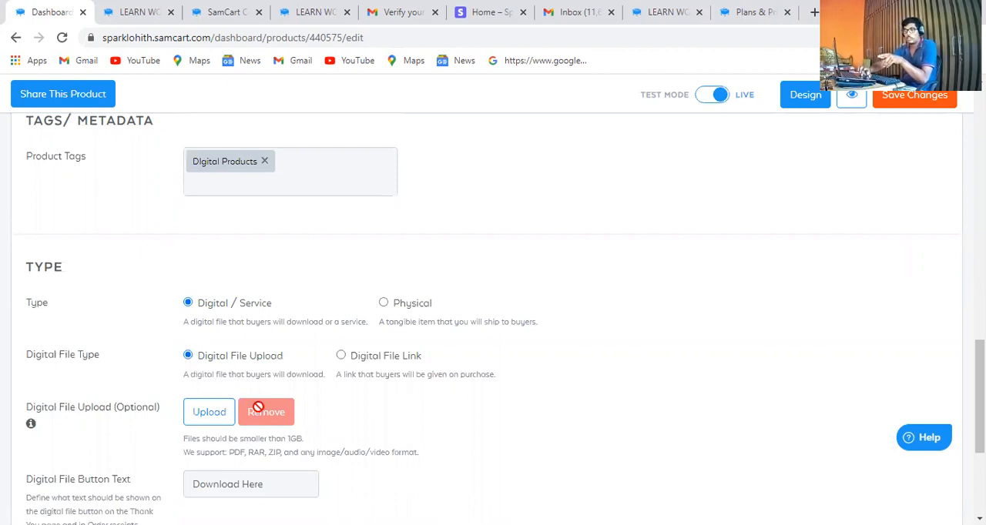
click(200, 416)
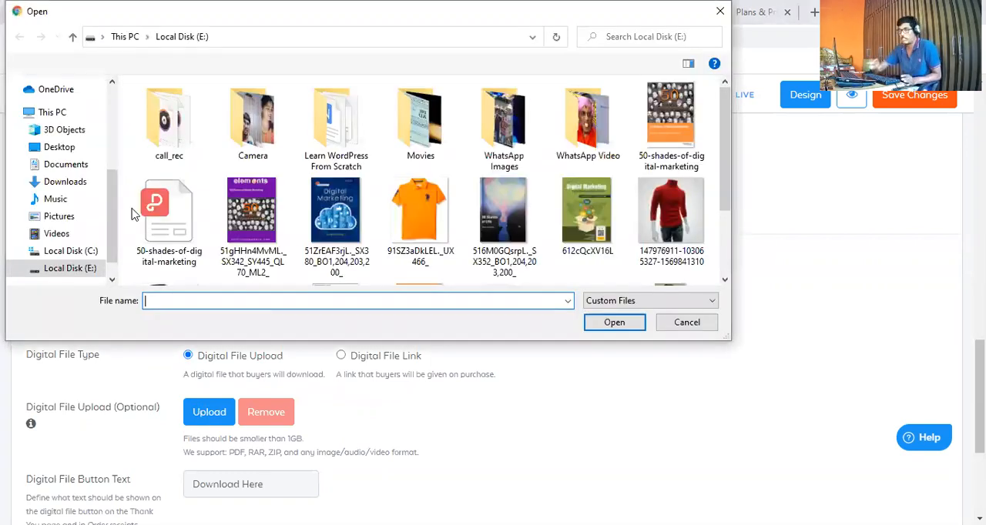
click(171, 215)
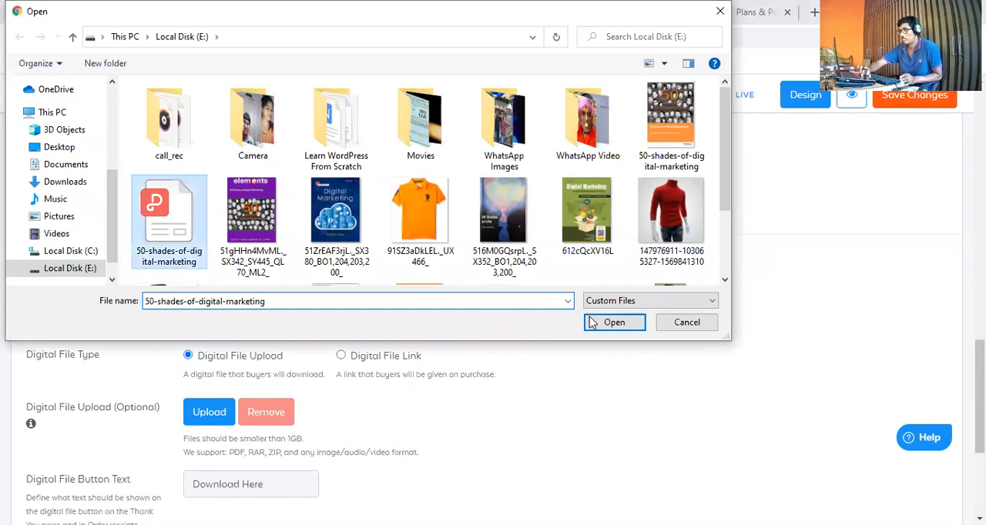
click(614, 323)
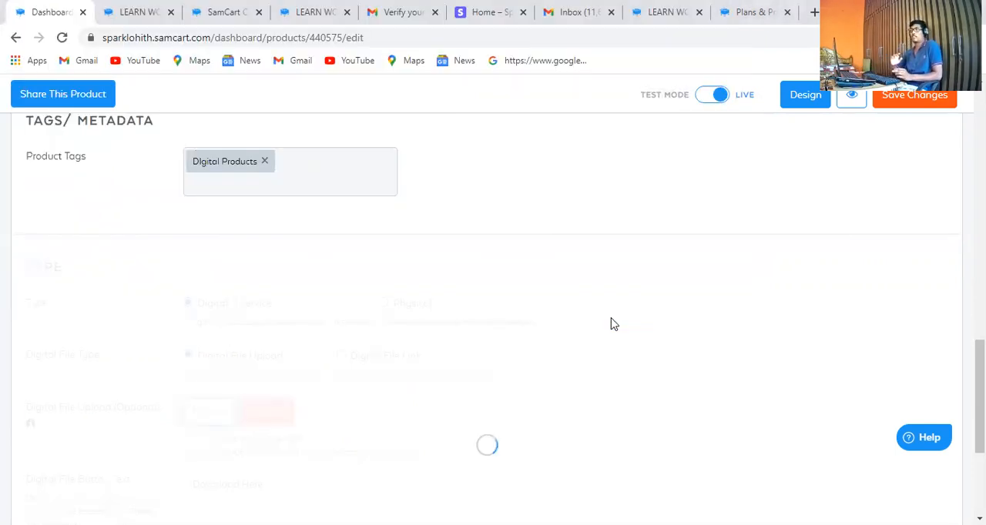
Look over the live checkout page of the Learn WordPress product, including its order form and order summary, and return to the product editor
click(130, 9)
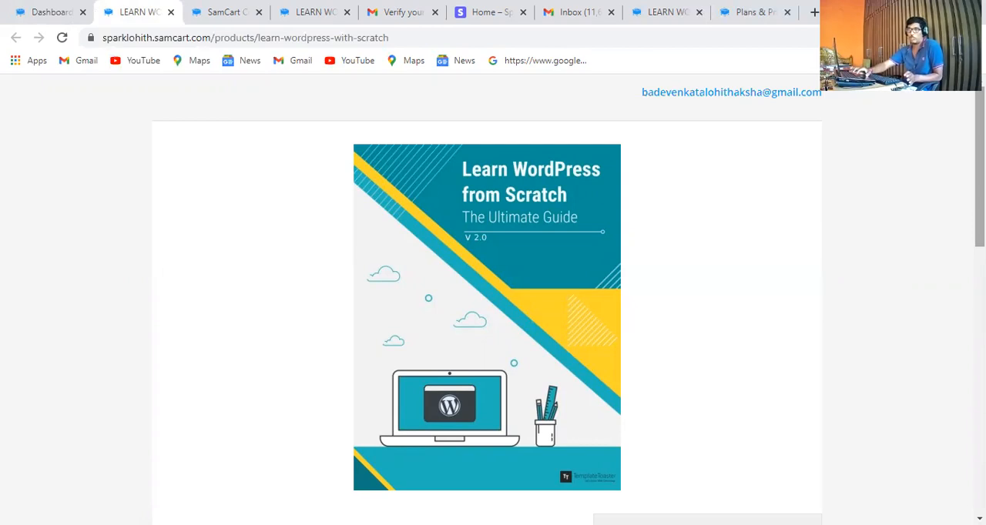
scroll(493, 300, down, 3)
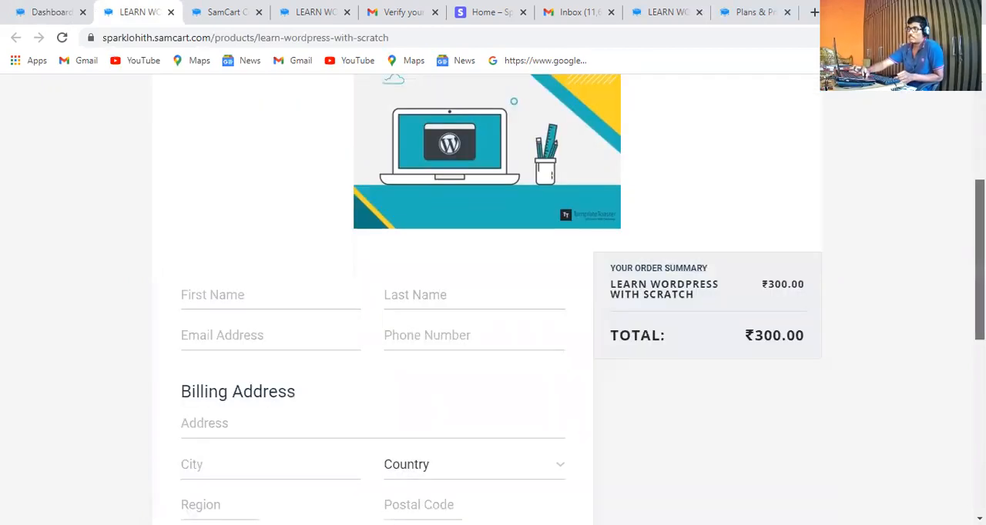
scroll(493, 301, up, 3)
scroll(493, 300, down, 1)
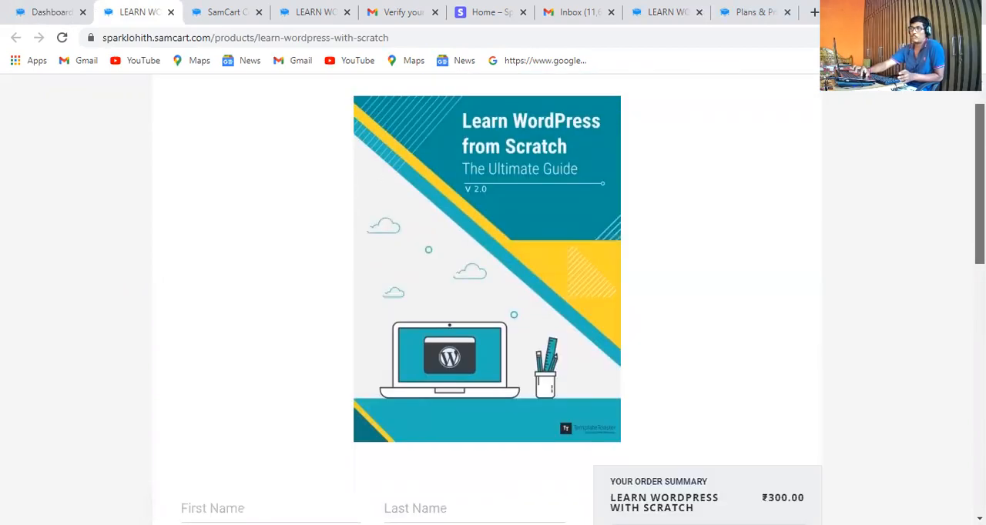
scroll(493, 300, down, 3)
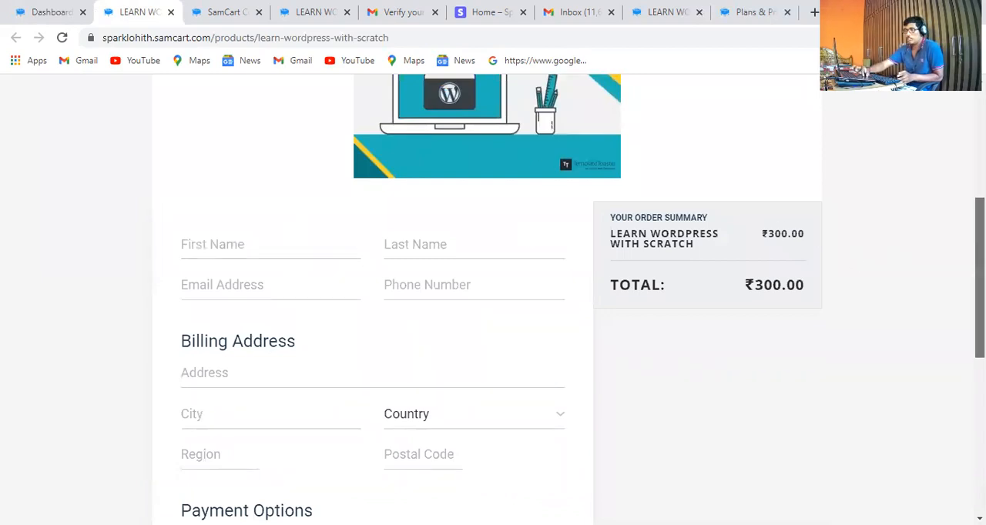
scroll(979, 277, up, 4)
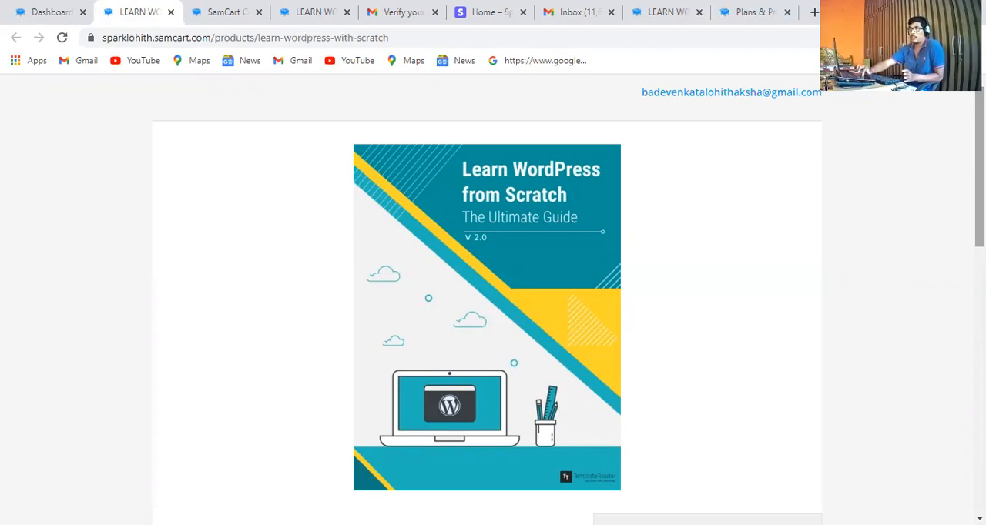
click(47, 11)
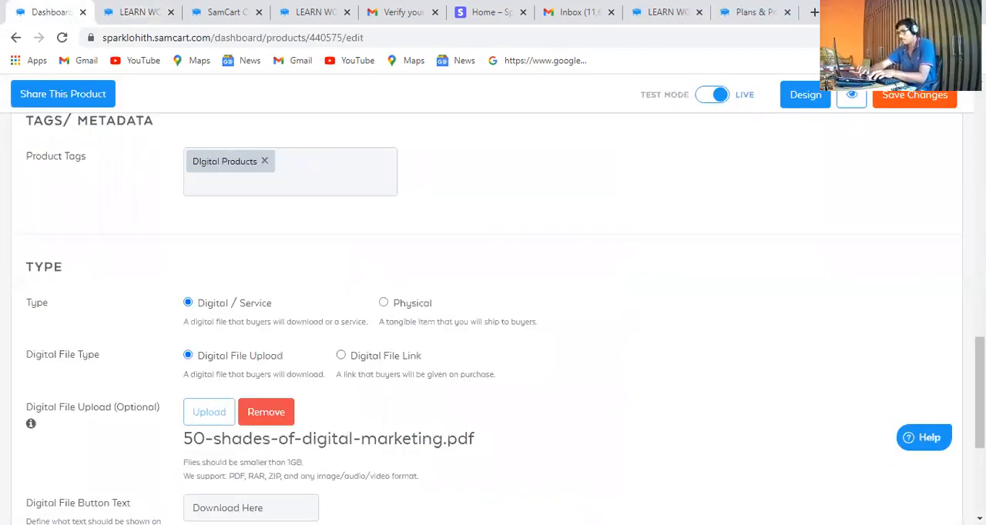
Set the digital product expiration to No Expiration, and try switching Allow Coupons on and back off
scroll(482, 281, down, 3)
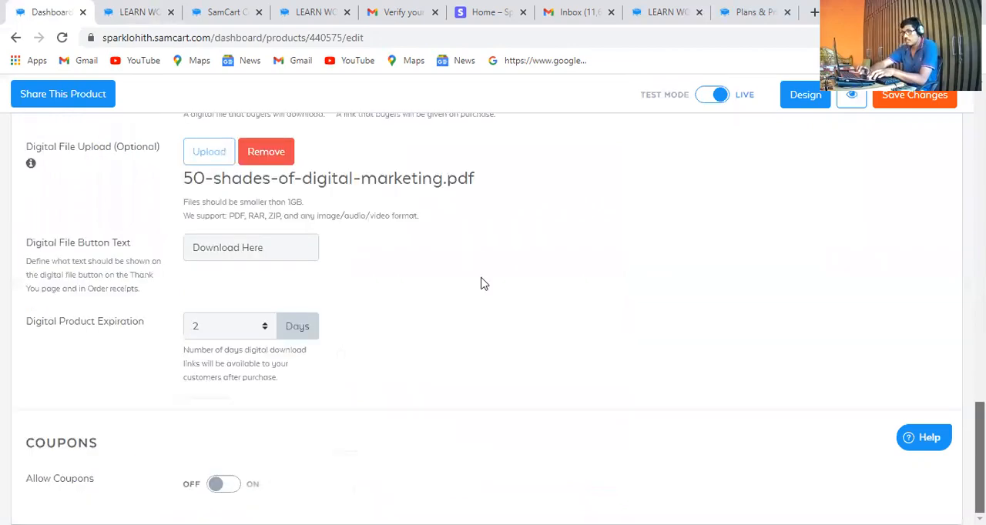
click(264, 332)
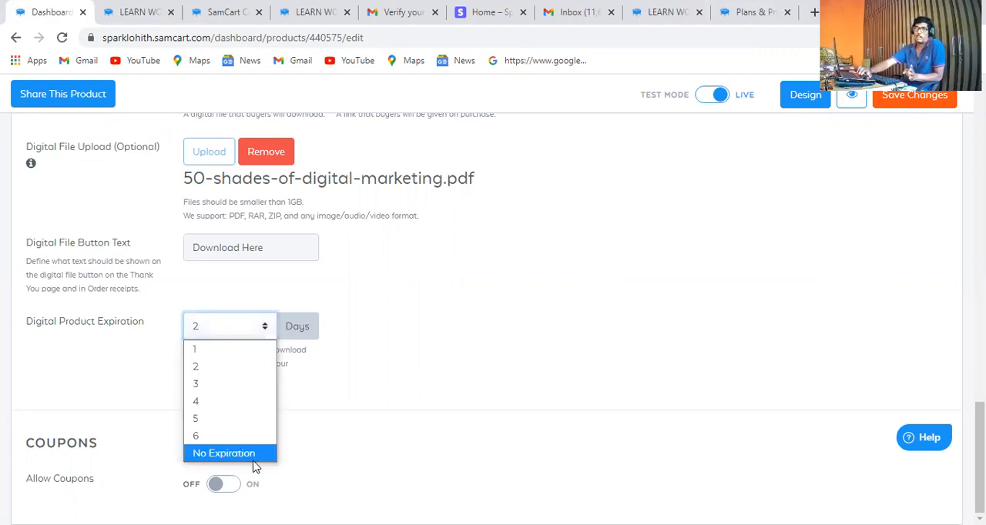
click(255, 460)
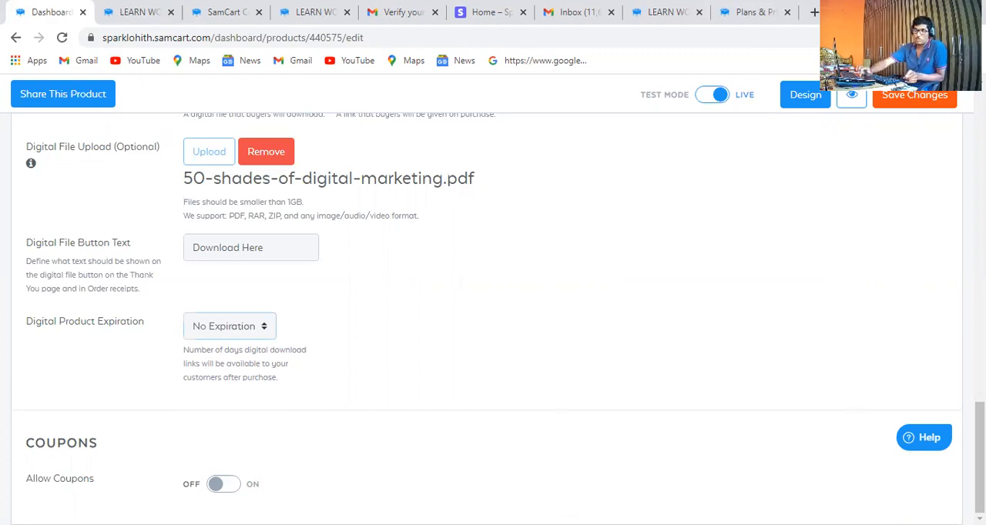
click(217, 484)
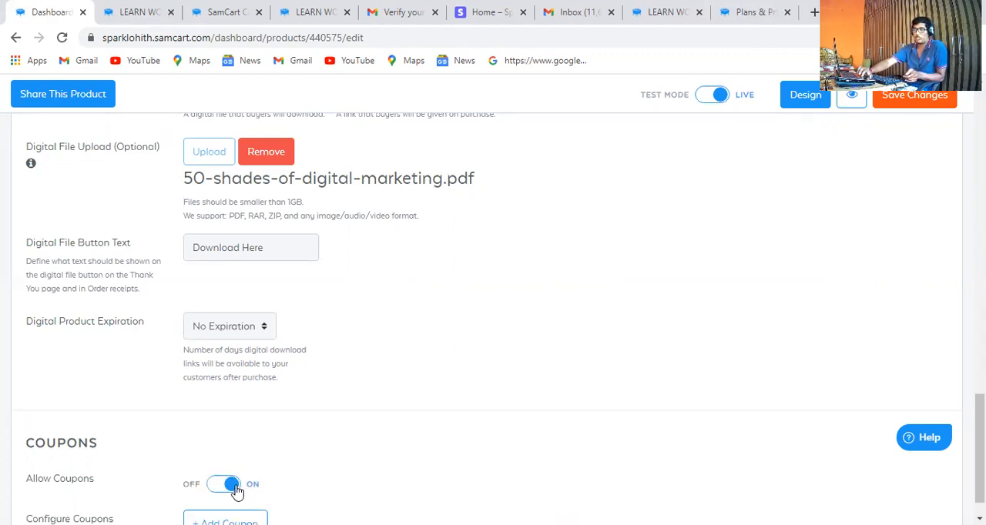
click(232, 489)
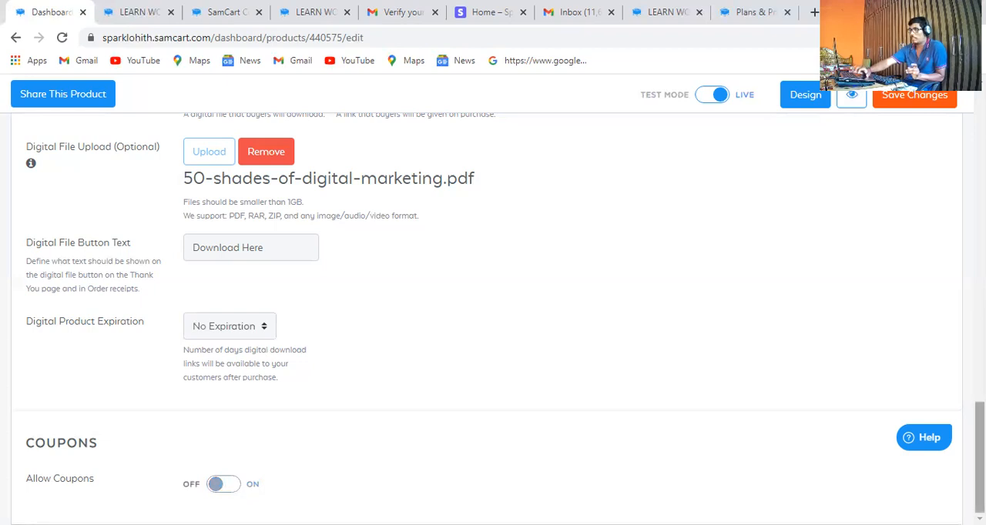
Open the product's checkout design and look through the empty layouts and the library of premade templates
scroll(493, 308, up, 14)
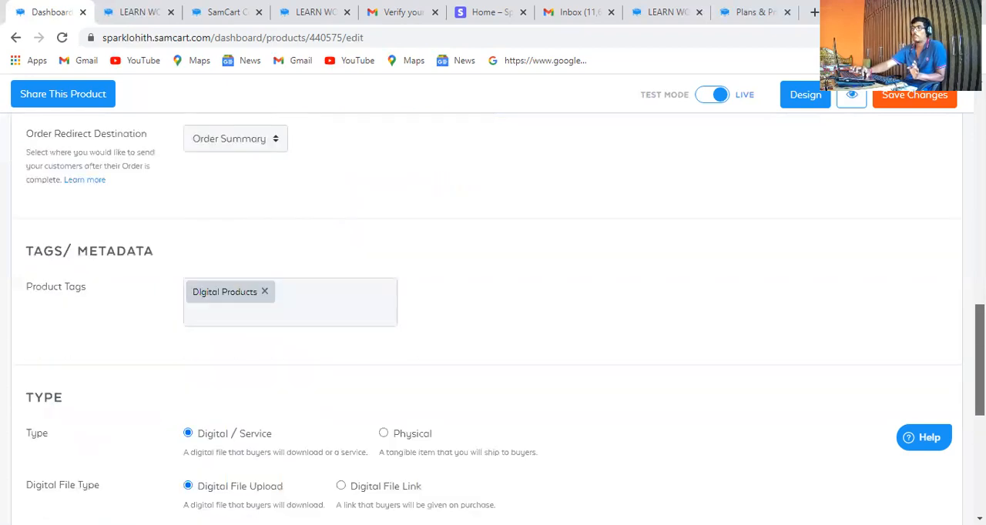
scroll(519, 218, up, 5)
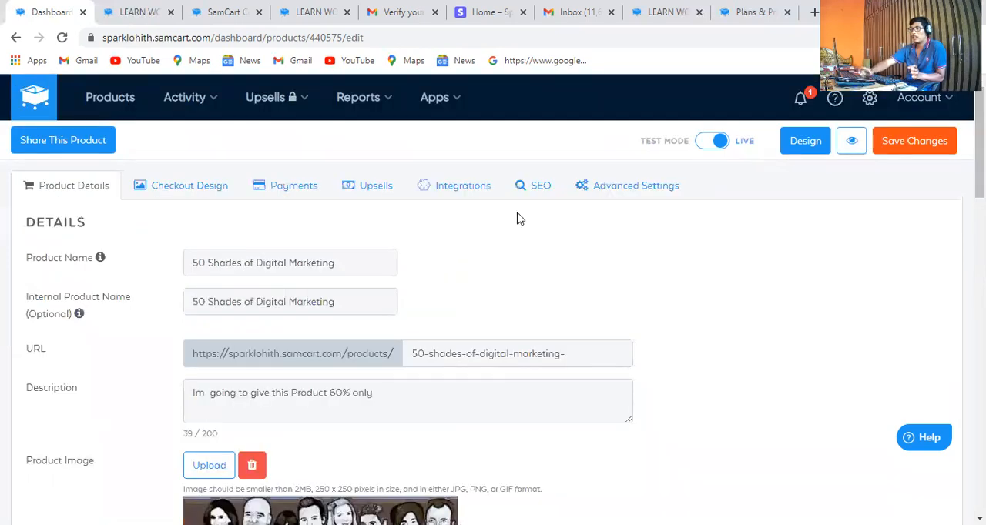
click(182, 193)
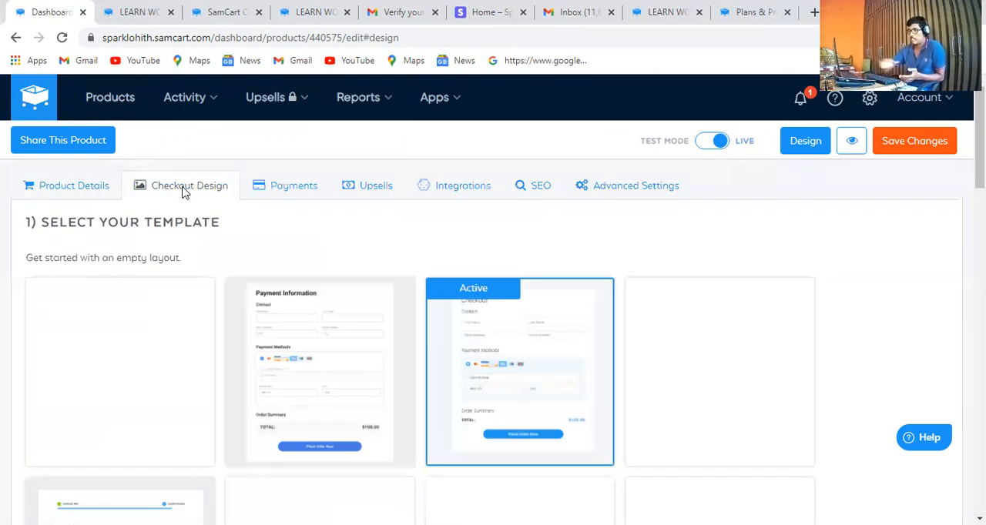
scroll(120, 308, down, 2)
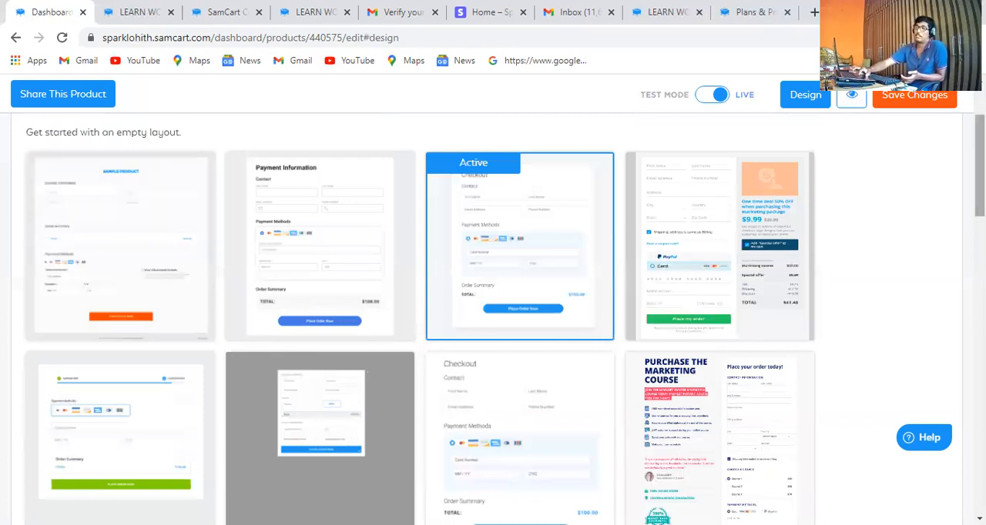
scroll(493, 308, down, 2)
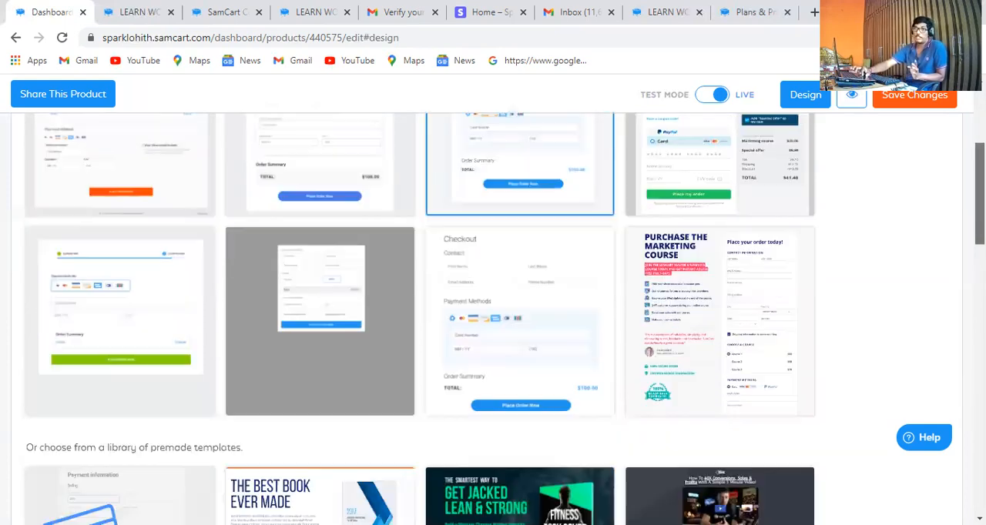
scroll(493, 308, down, 2)
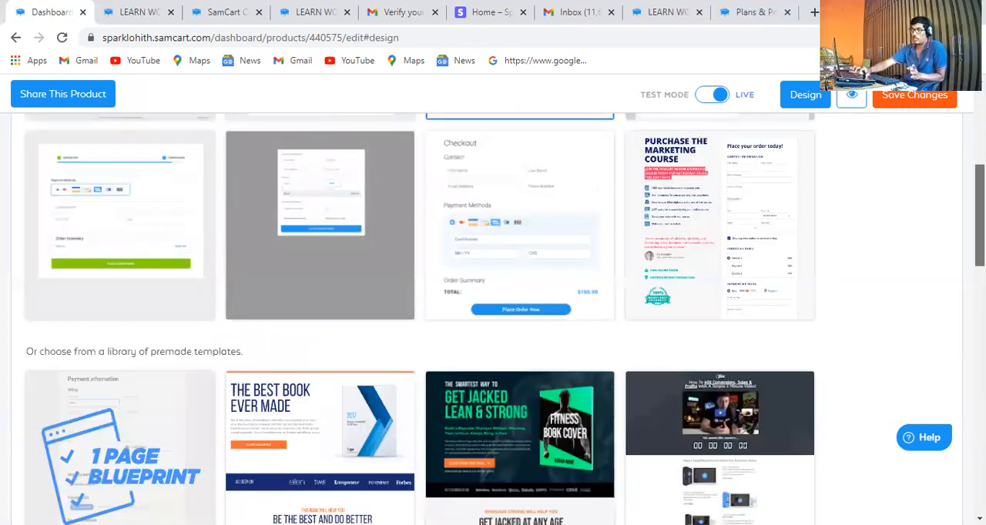
scroll(913, 223, down, 2)
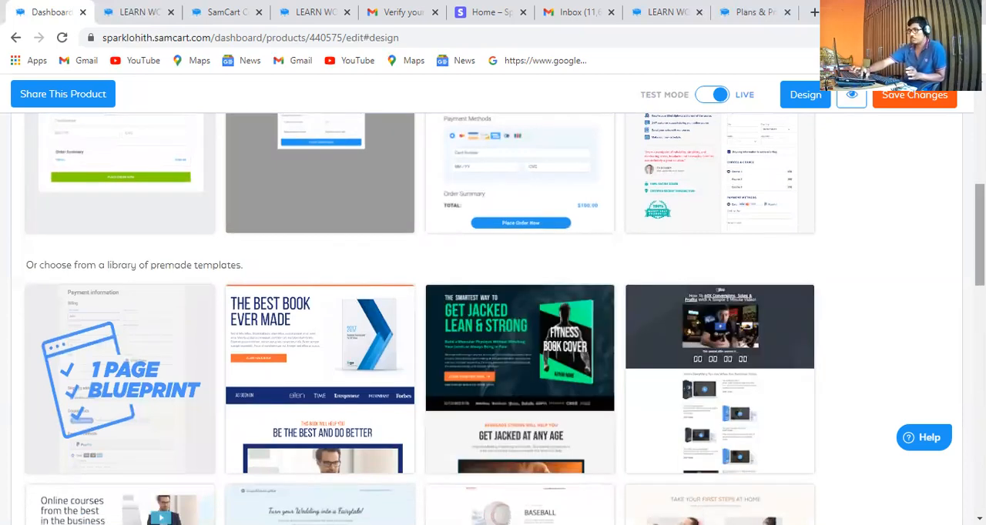
scroll(493, 308, down, 2)
scroll(493, 309, down, 3)
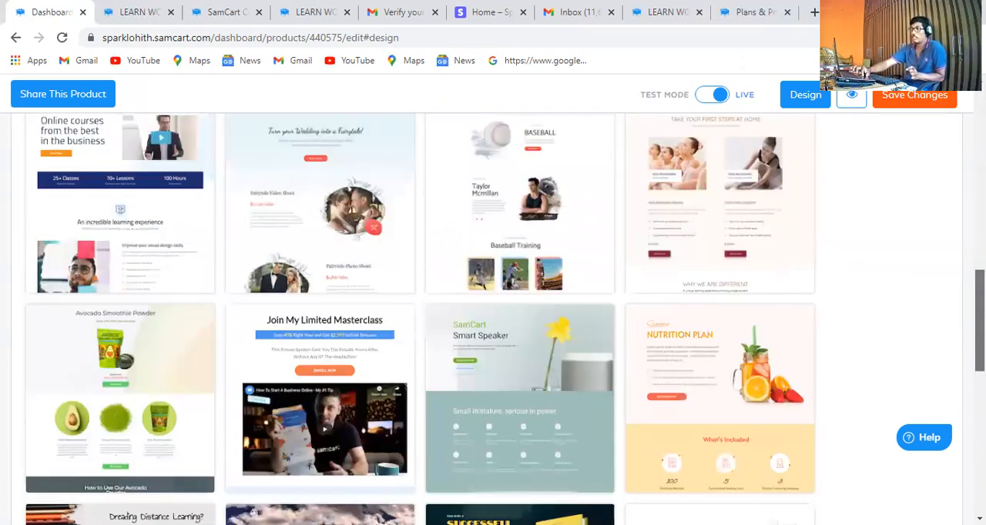
scroll(493, 308, up, 1)
scroll(493, 308, down, 6)
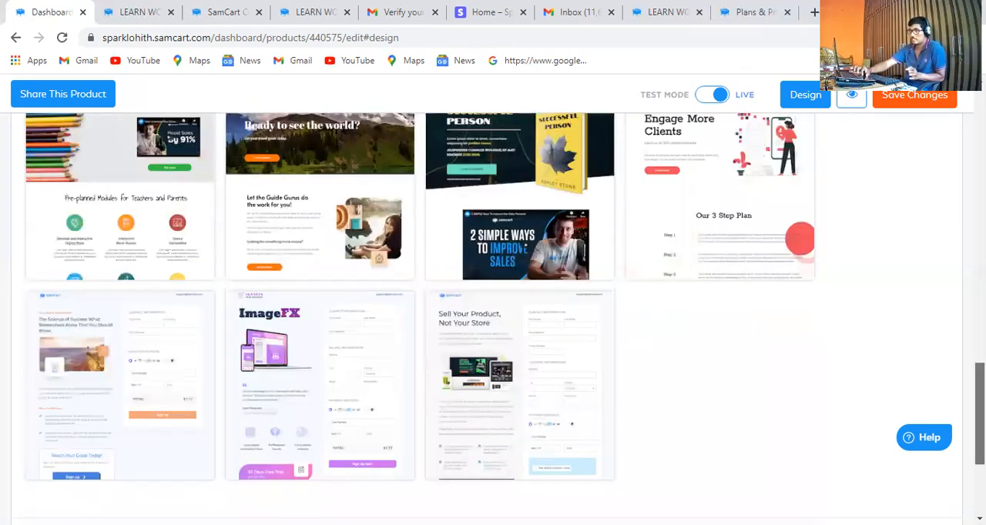
scroll(493, 308, up, 1)
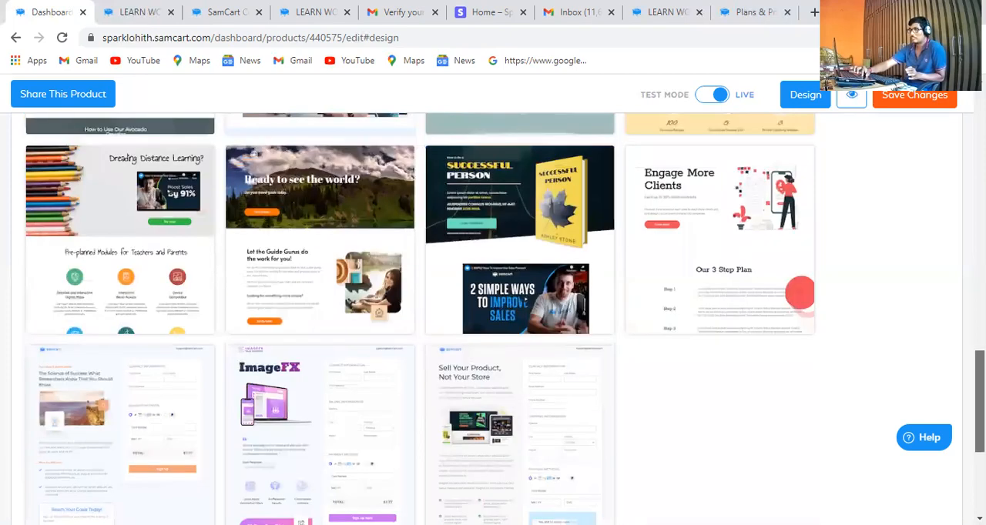
scroll(493, 308, down, 2)
scroll(493, 308, up, 1)
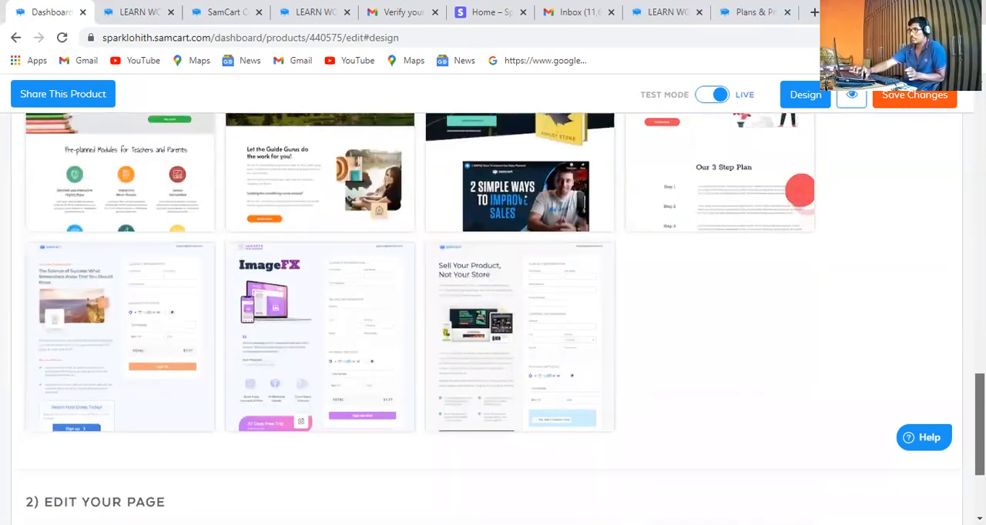
scroll(493, 309, down, 1)
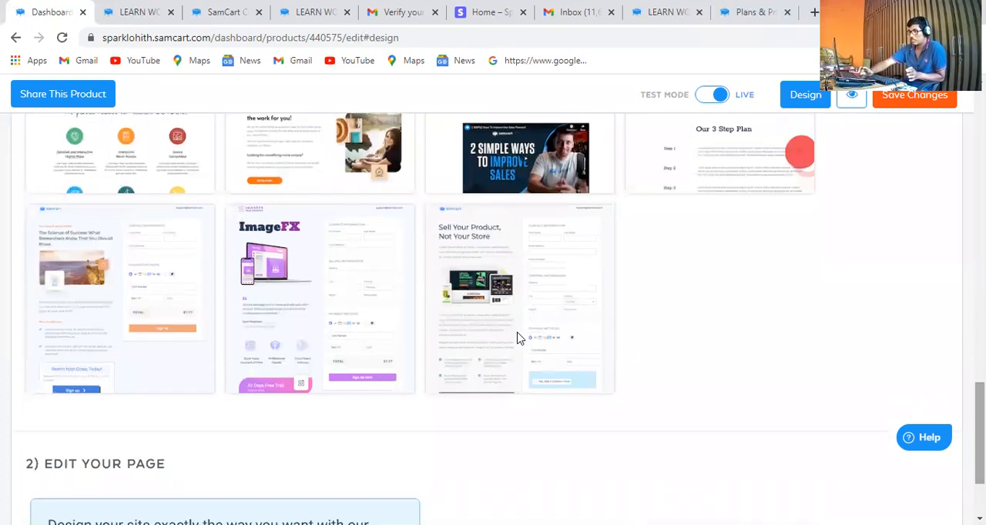
Preview the Software checkout template with the ImageFX design and select it as the product's template
mouse_move(292, 375)
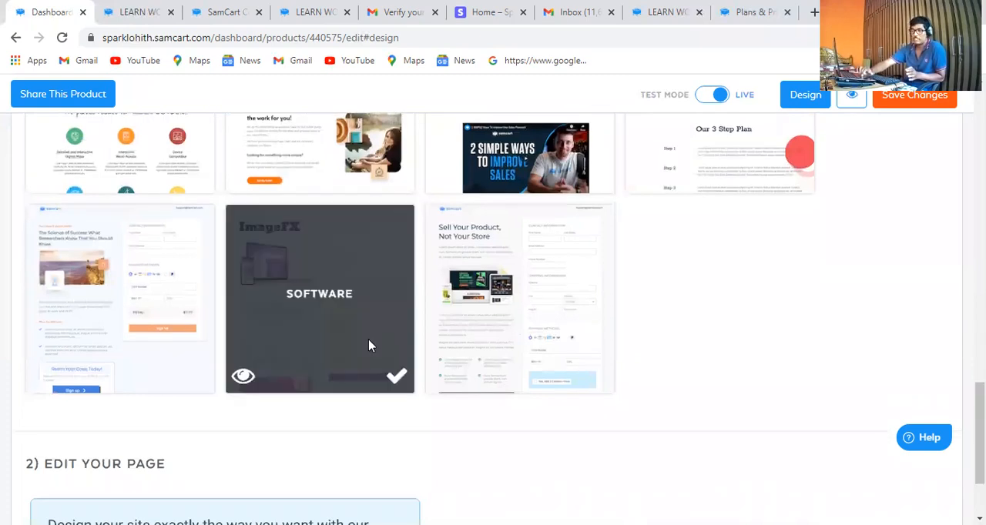
click(242, 376)
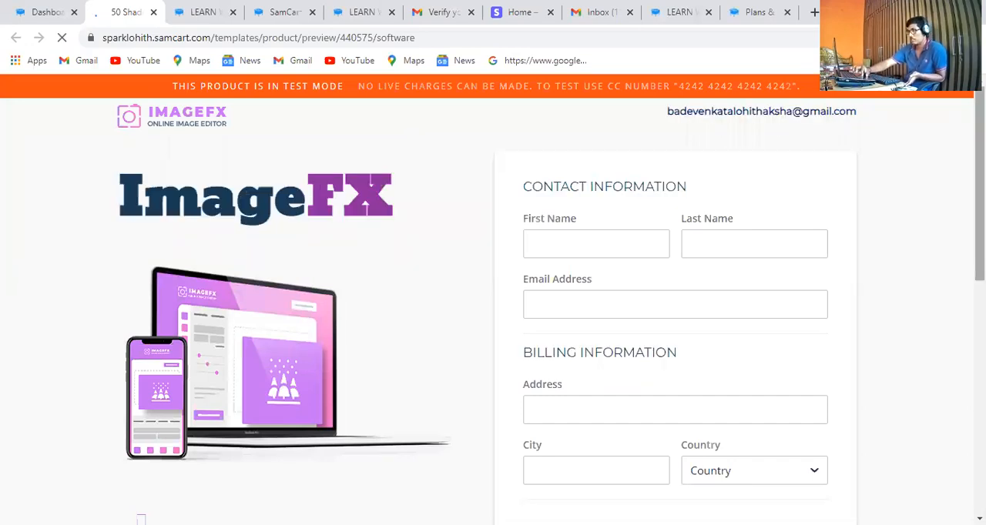
scroll(493, 300, down, 3)
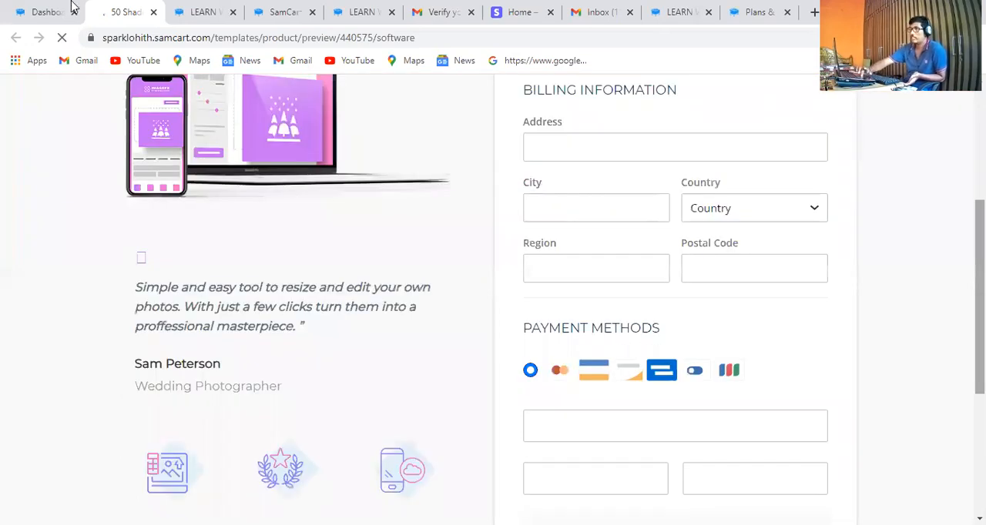
scroll(493, 301, up, 2)
click(25, 7)
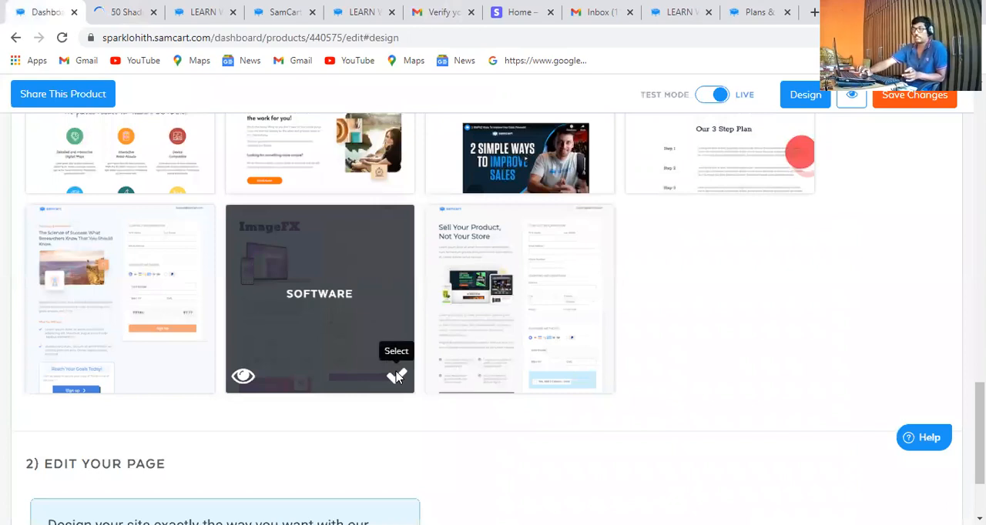
click(397, 377)
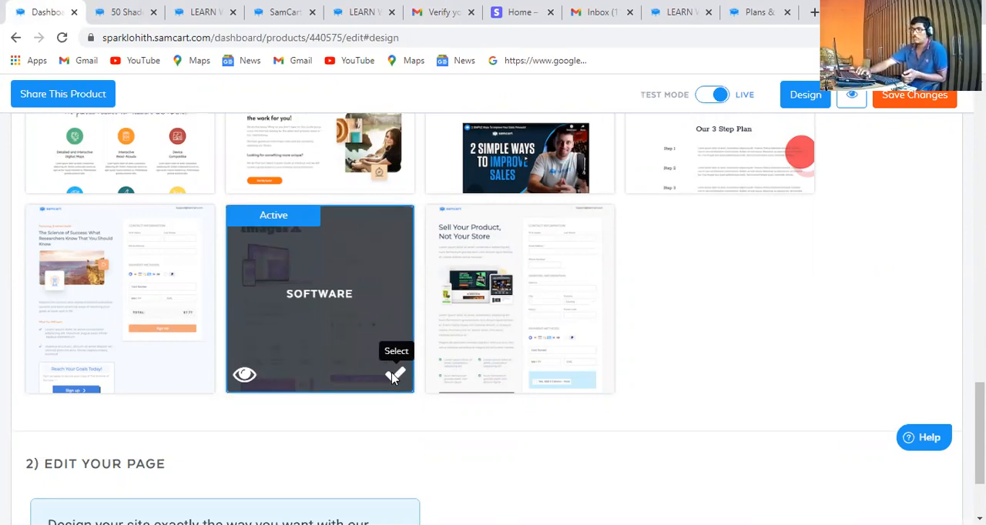
Close the browser tab with the product's live checkout page and reselect the Software template with the ImageFX design
click(151, 15)
mouse_move(395, 375)
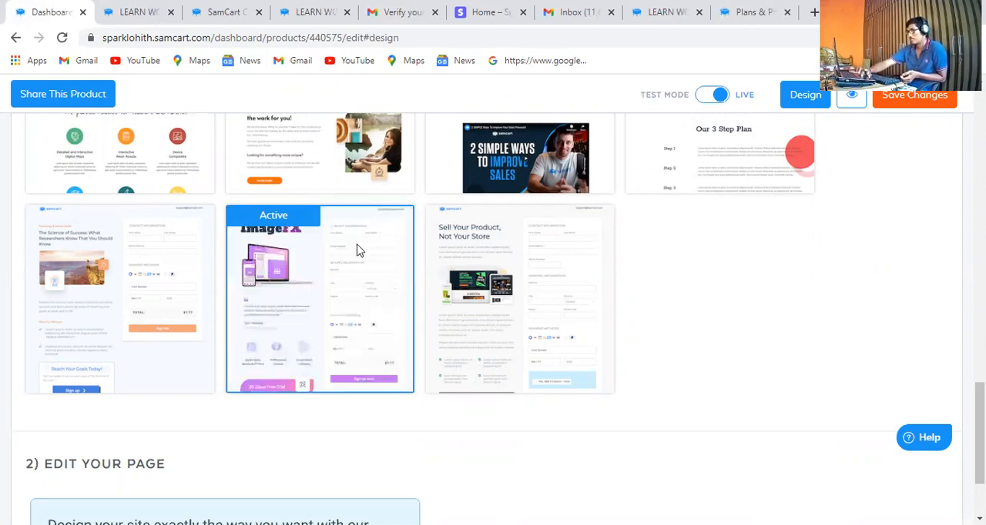
mouse_move(356, 330)
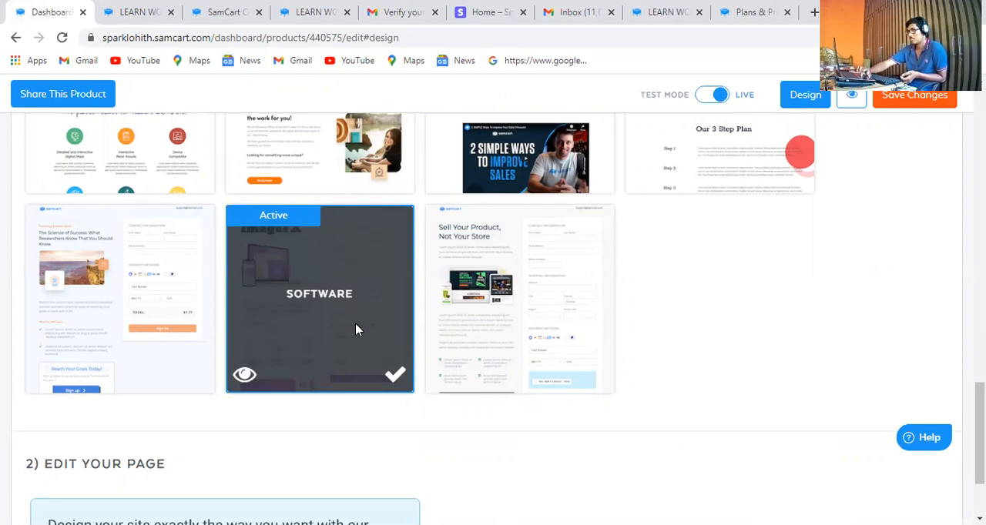
double_click(334, 320)
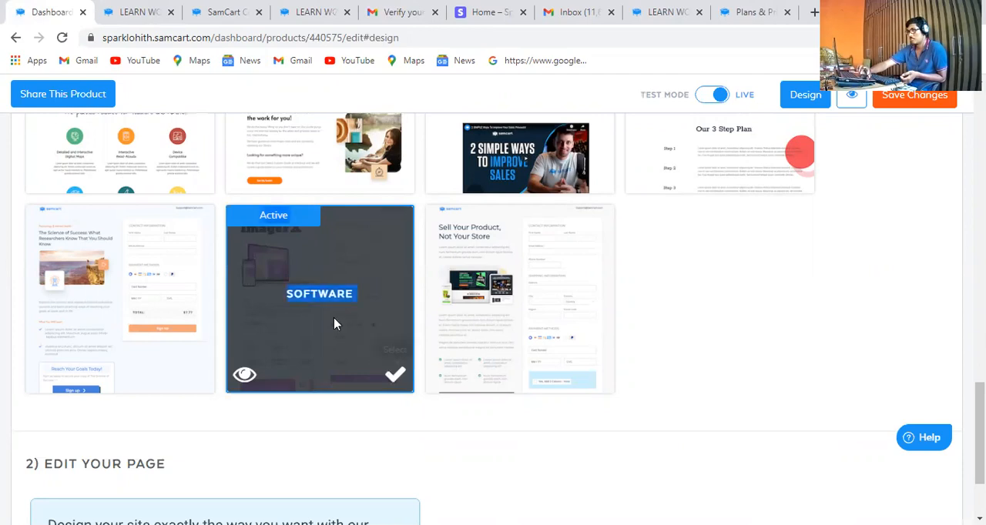
click(395, 378)
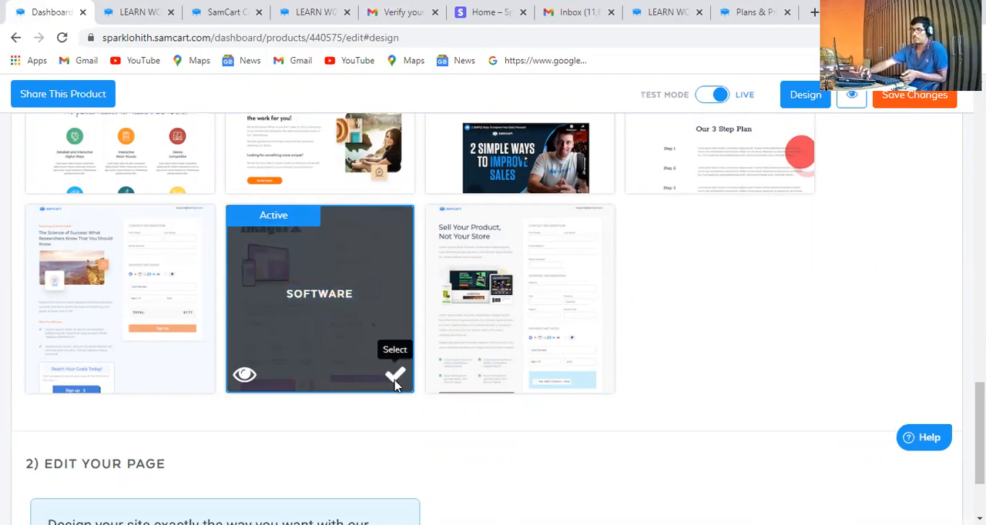
Close the two Learn WordPress checkout tabs nearest the dashboard and that product's page builder tab, keeping the dashboard open
click(141, 11)
click(172, 12)
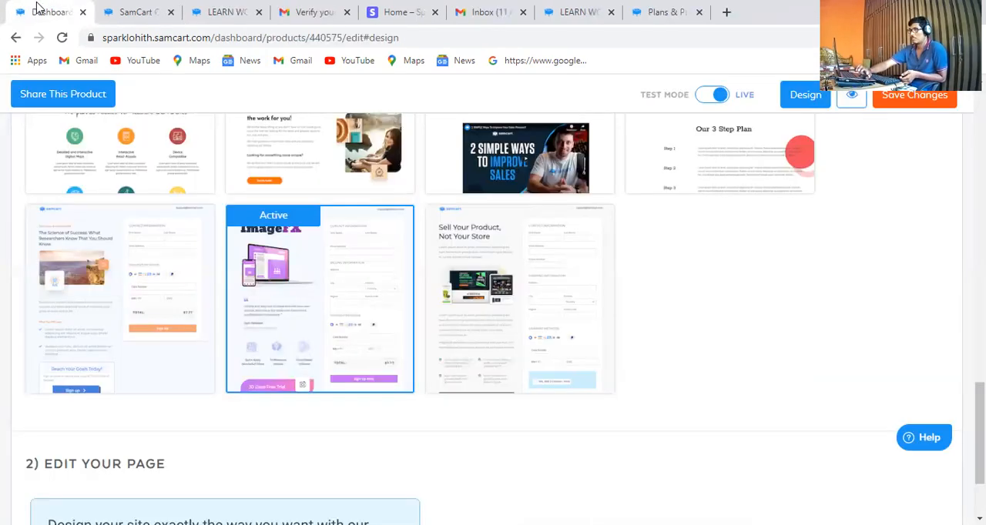
mouse_move(399, 342)
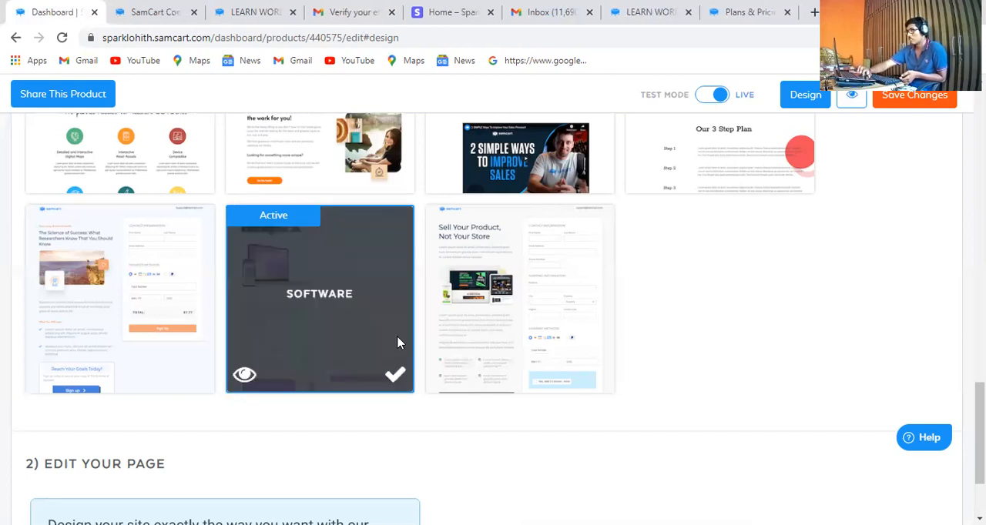
click(133, 9)
click(250, 9)
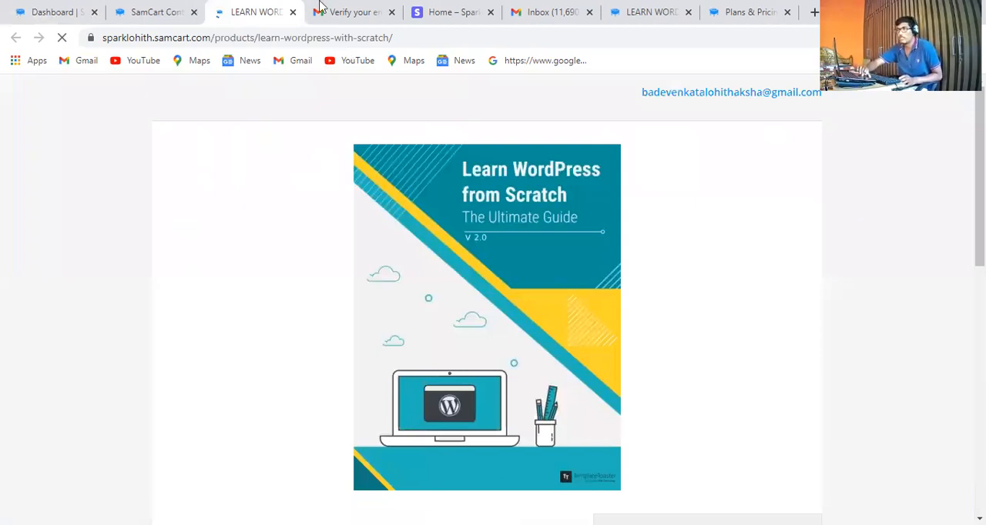
click(140, 7)
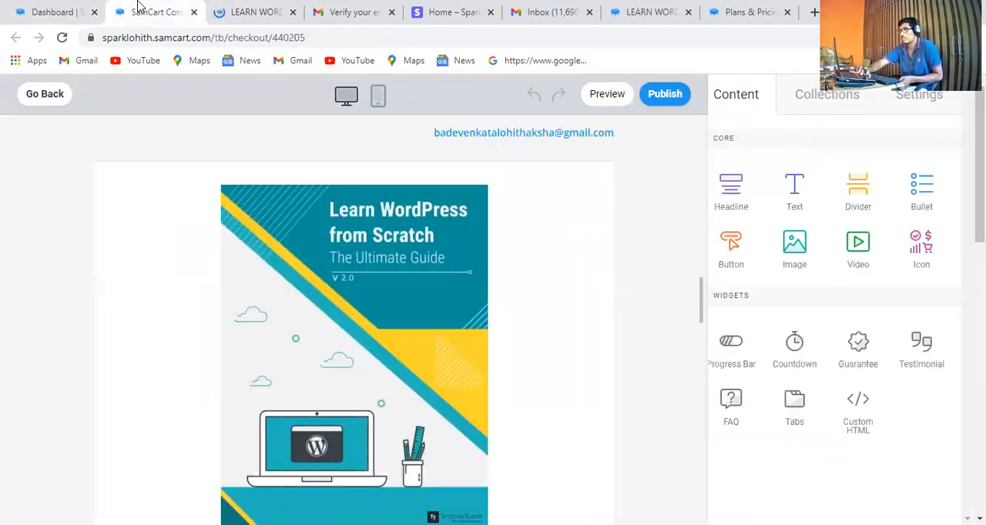
click(46, 12)
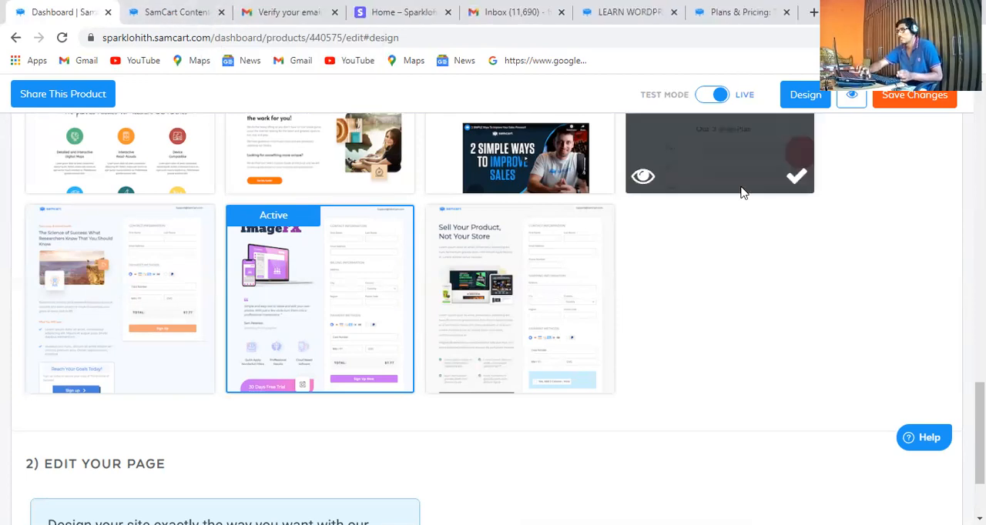
click(221, 12)
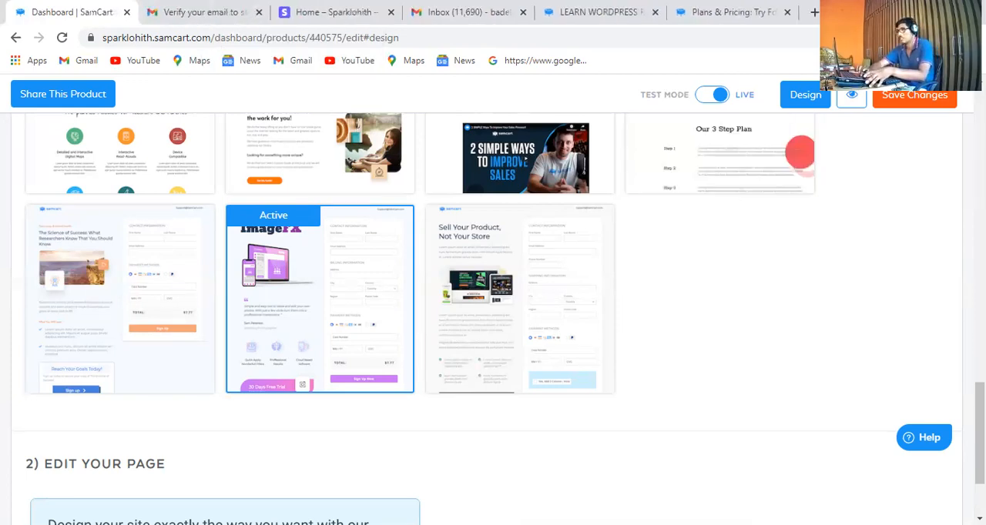
Browse the premade template library and try the Fitness template as the product's checkout design
scroll(493, 308, up, 6)
scroll(493, 308, down, 7)
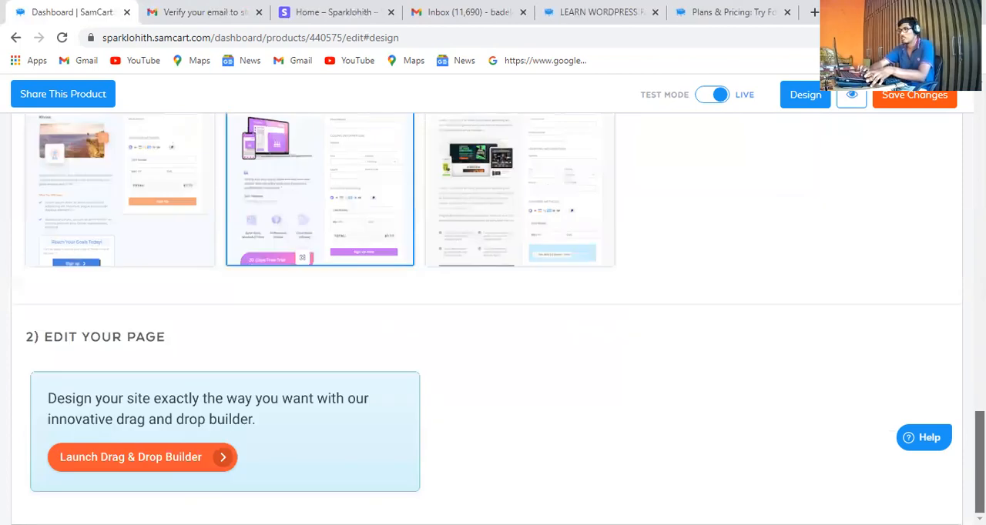
scroll(493, 308, up, 10)
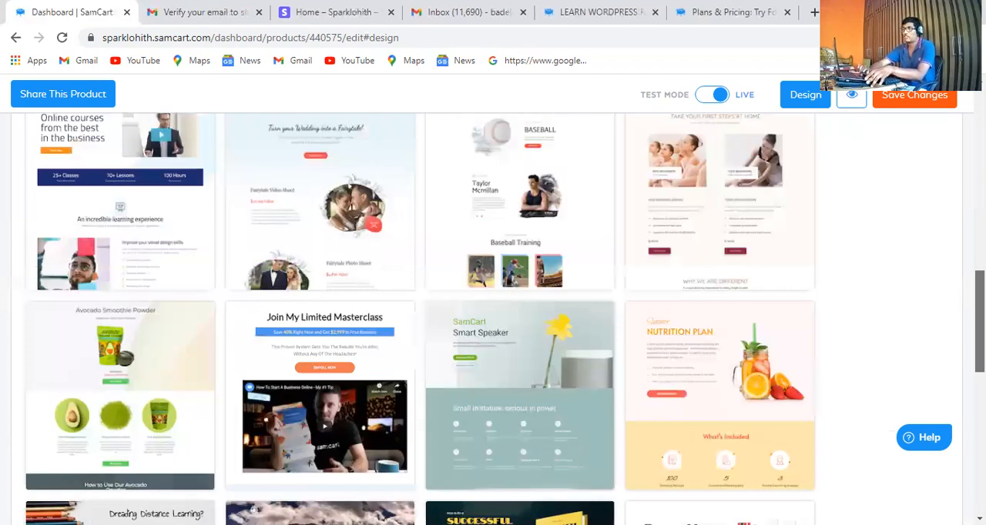
scroll(953, 242, up, 3)
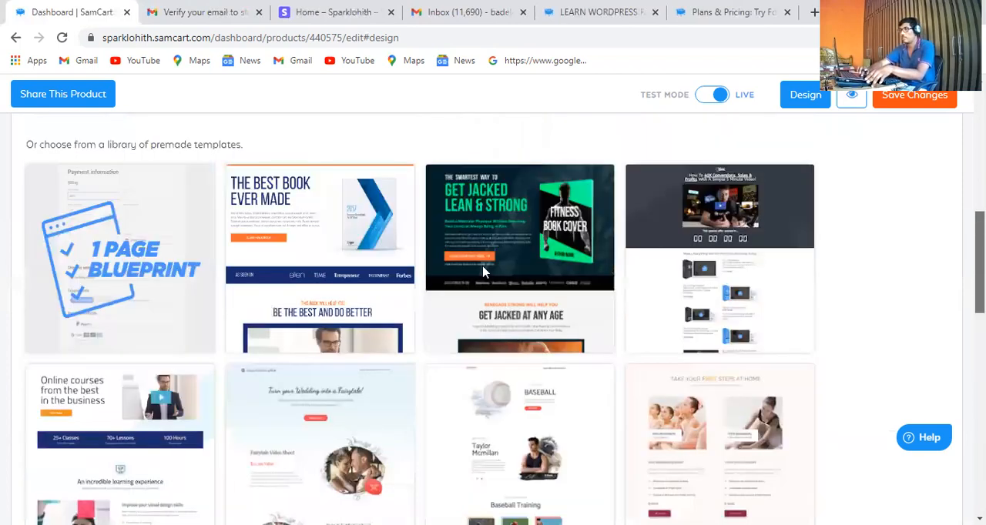
click(596, 336)
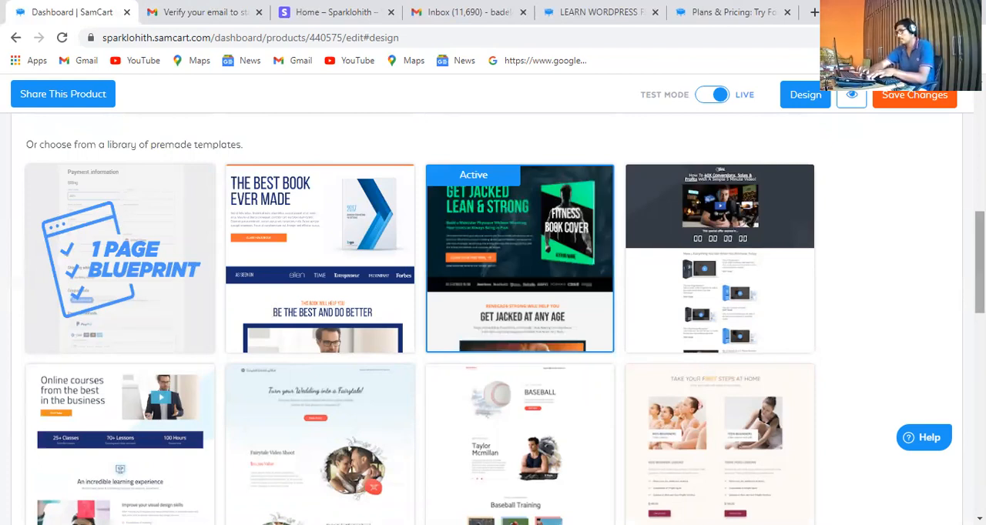
Look through the templates again and set the Software template with the ImageFX design as the active checkout template
scroll(493, 320, down, 5)
drag(979, 354, 952, 144)
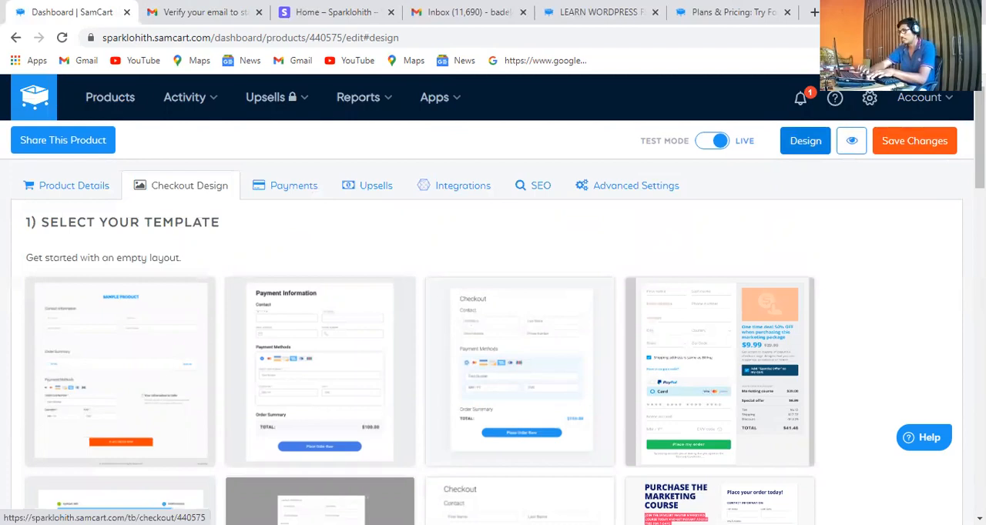
scroll(493, 308, down, 2)
scroll(493, 316, down, 12)
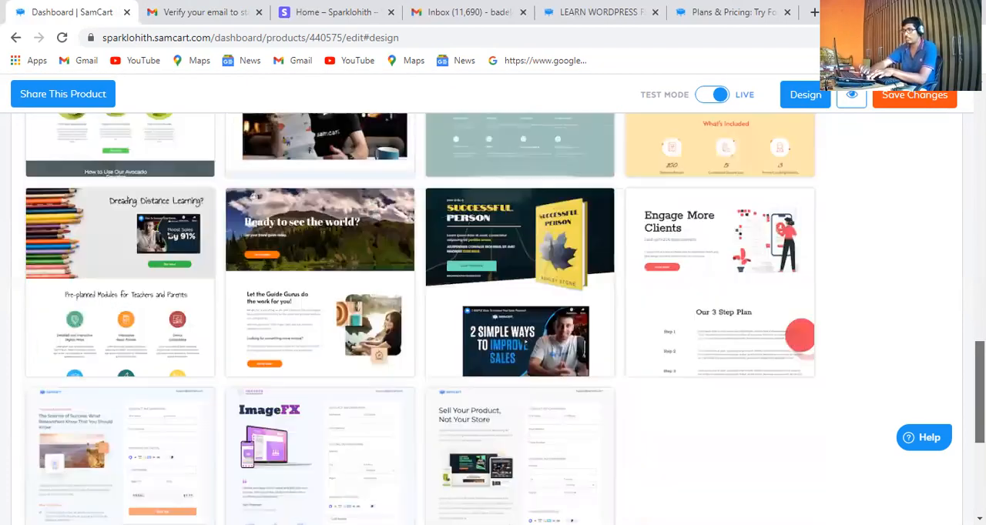
scroll(485, 340, down, 3)
scroll(287, 318, up, 1)
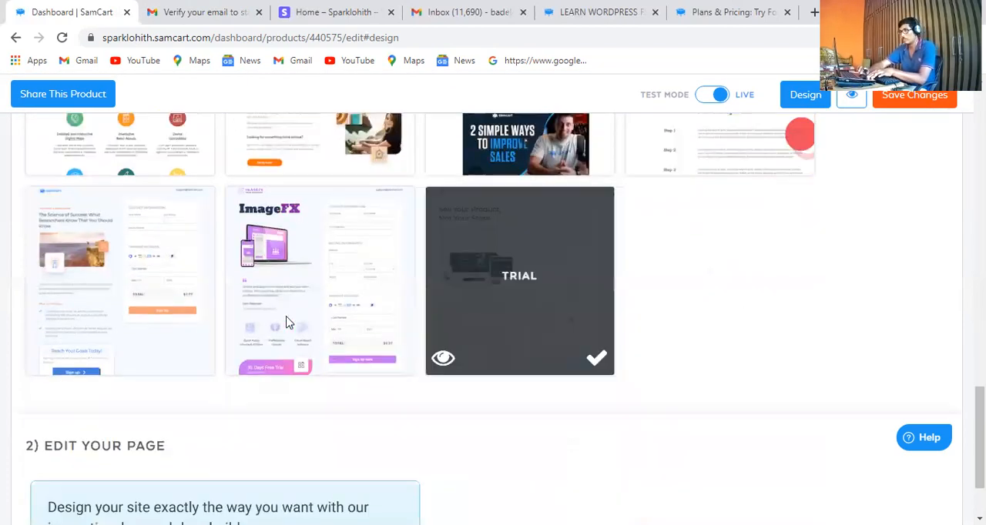
click(393, 356)
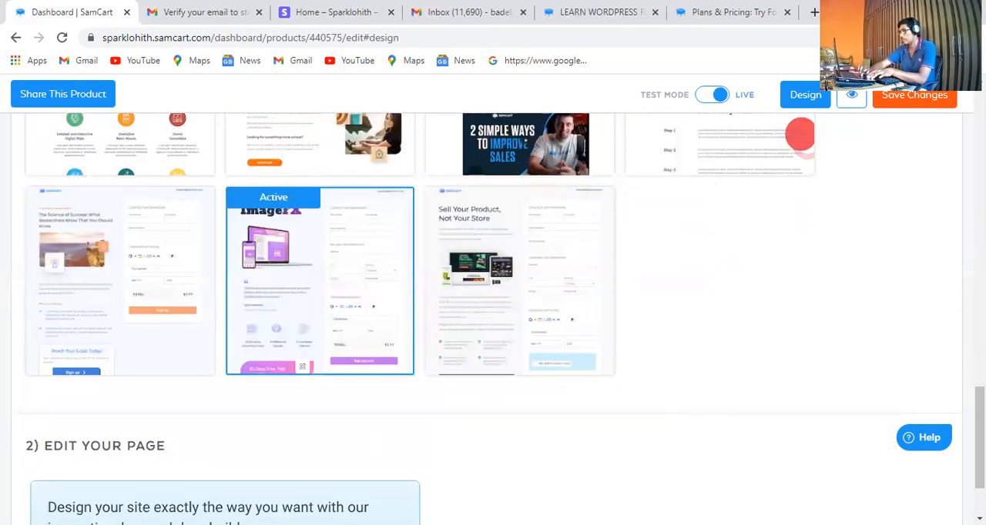
Open the product's checkout page in the page builder and select the laptop and phone image below the ImageFX heading
scroll(493, 308, up, 10)
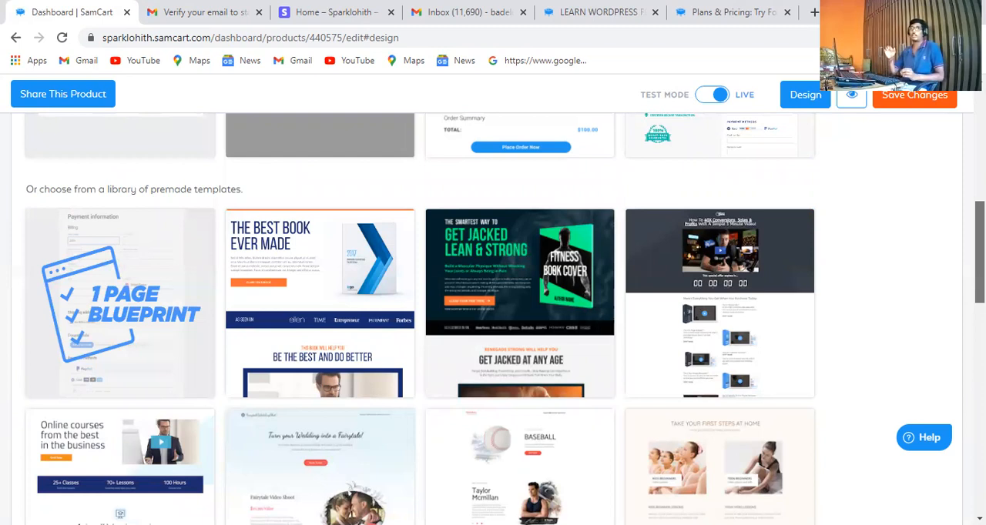
click(806, 95)
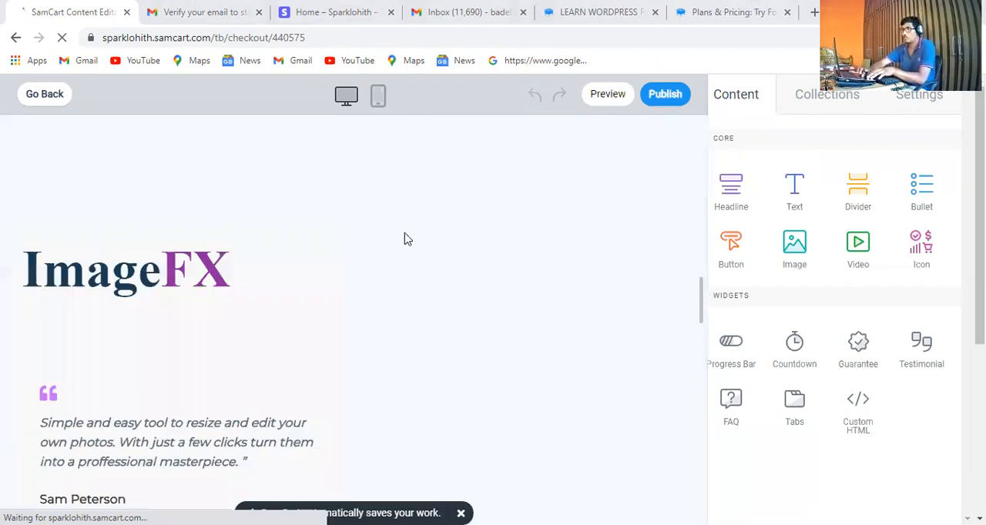
scroll(403, 237, down, 2)
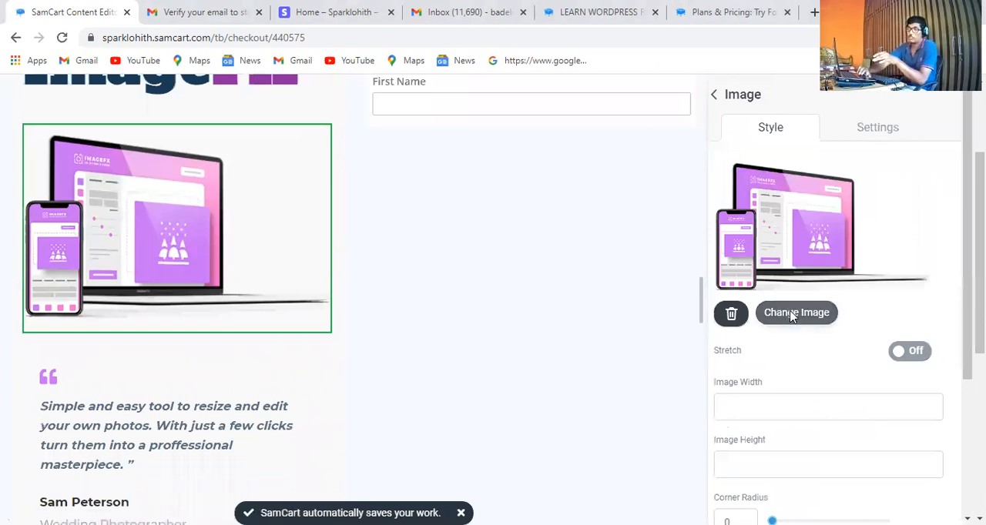
Check the stock images and try to replace the laptop and phone image with one from the media library
click(791, 316)
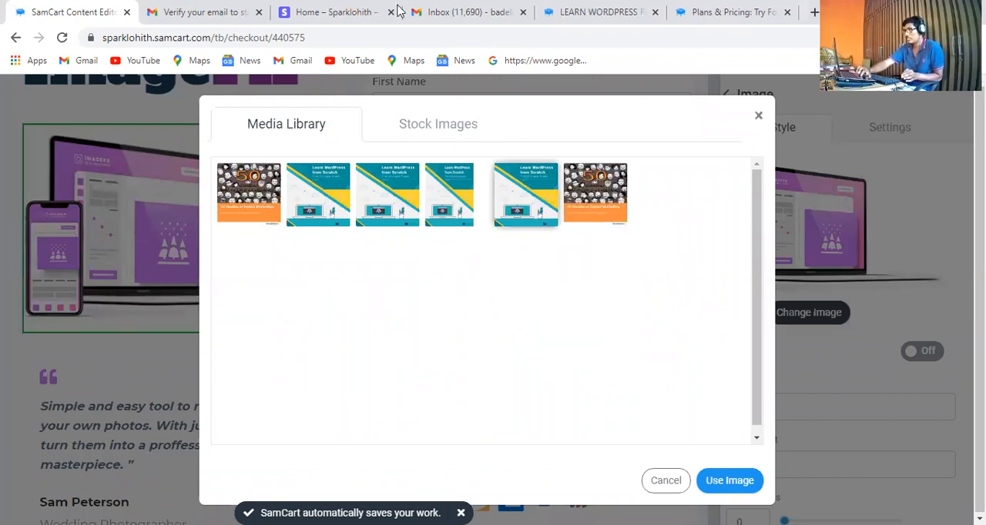
click(470, 126)
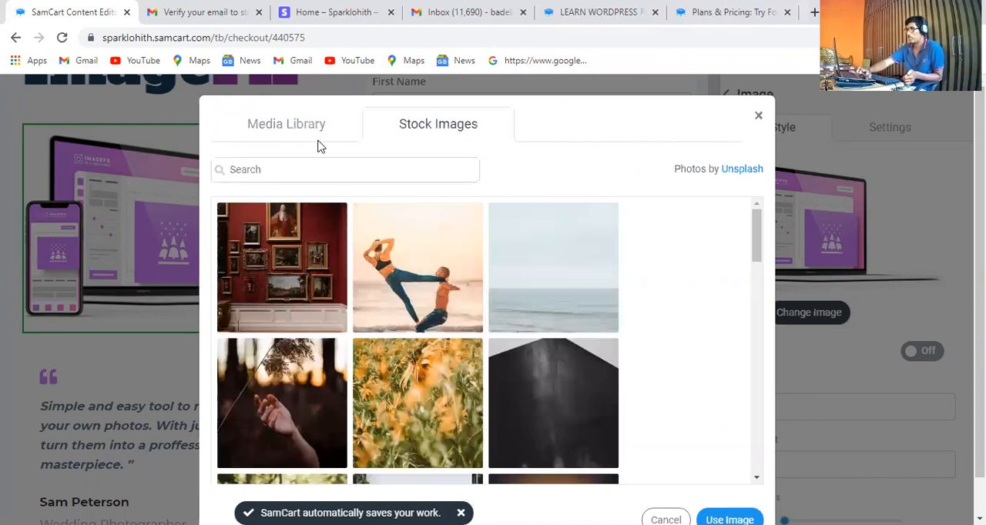
click(317, 135)
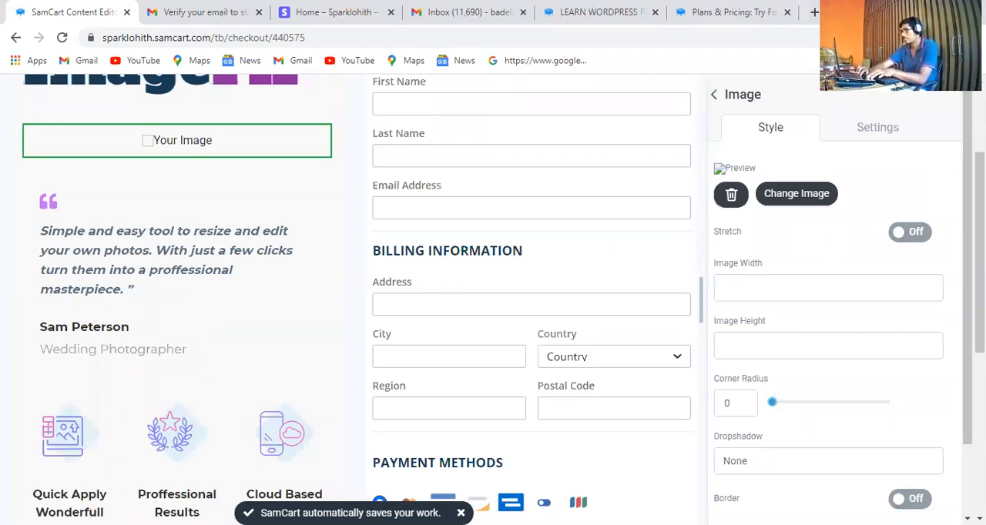
Look through the media library and stock images for a replacement picture, and close the image picker without choosing one
scroll(876, 127, up, 2)
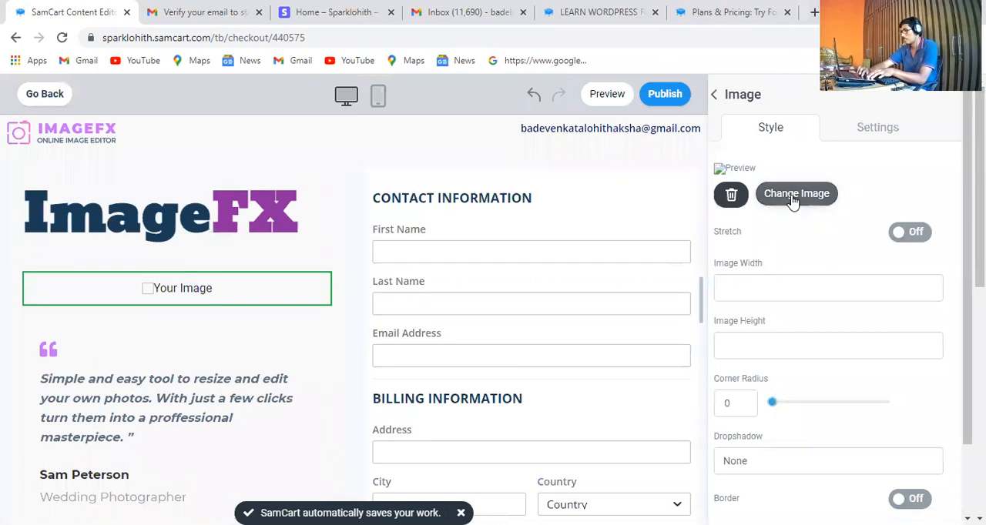
click(794, 196)
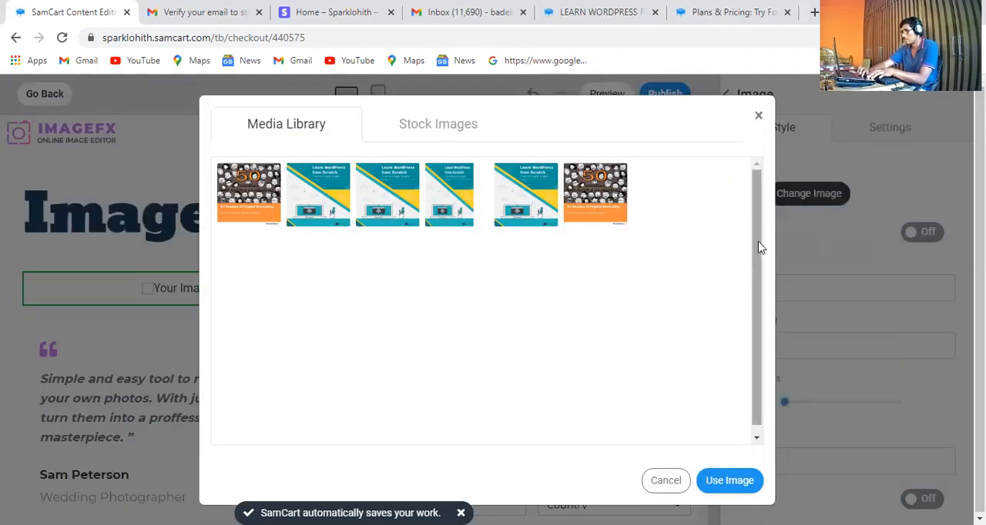
scroll(555, 208, down, 1)
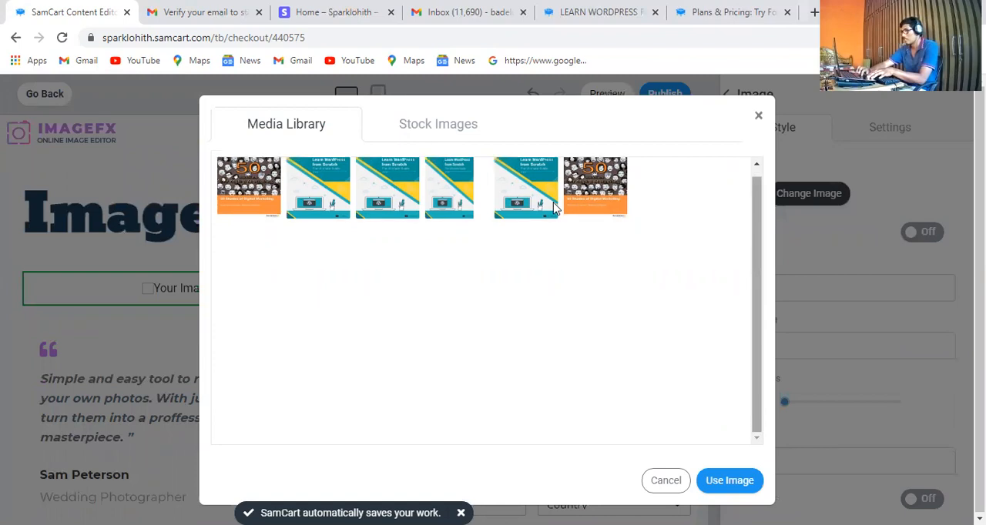
click(441, 126)
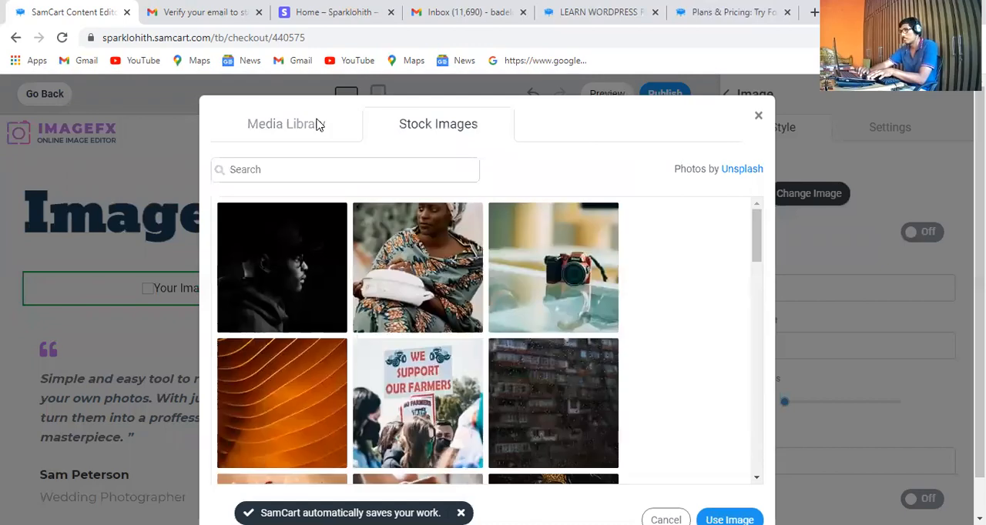
click(309, 125)
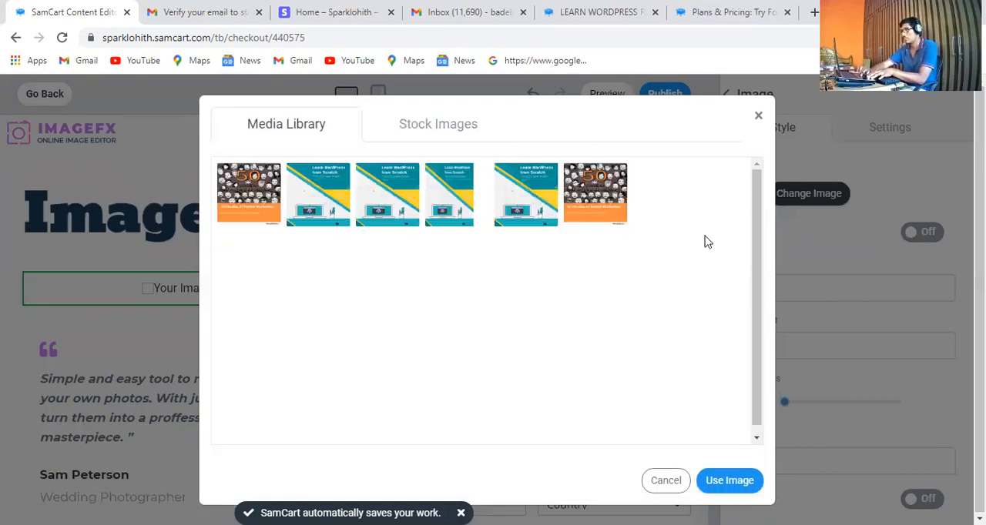
click(666, 480)
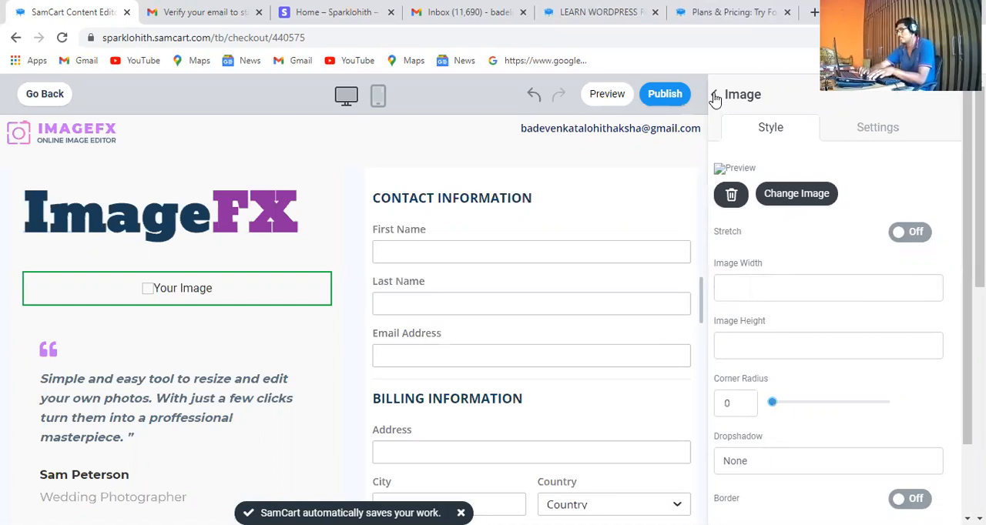
Remove the broken image below the ImageFX heading and upload the book cover download-1500x1748 from the Downloads folder in its place
click(731, 194)
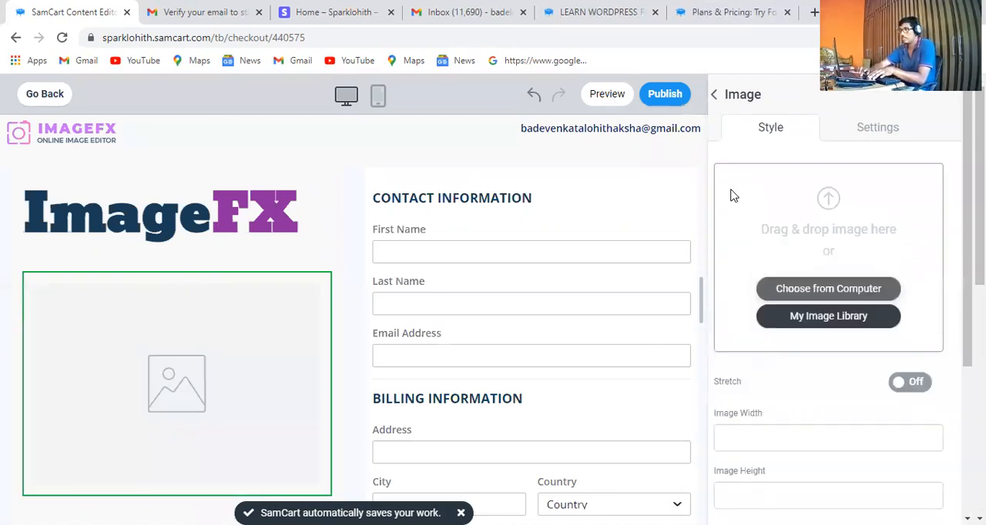
click(834, 290)
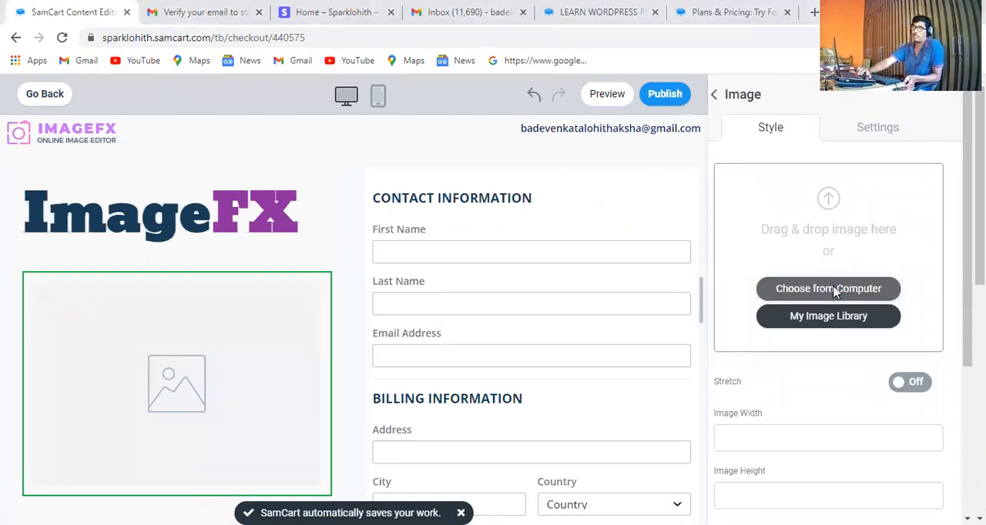
click(836, 290)
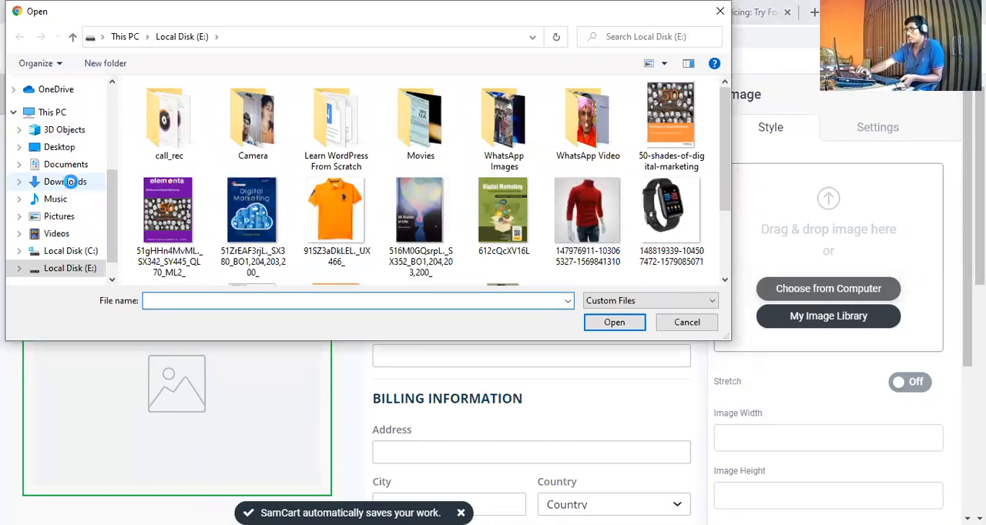
click(69, 182)
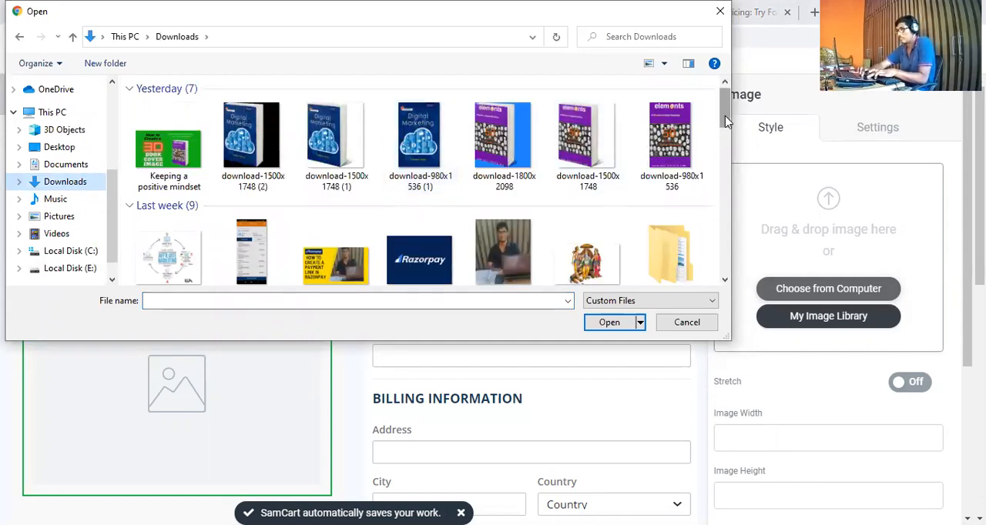
scroll(729, 138, down, 1)
drag(745, 197, 734, 91)
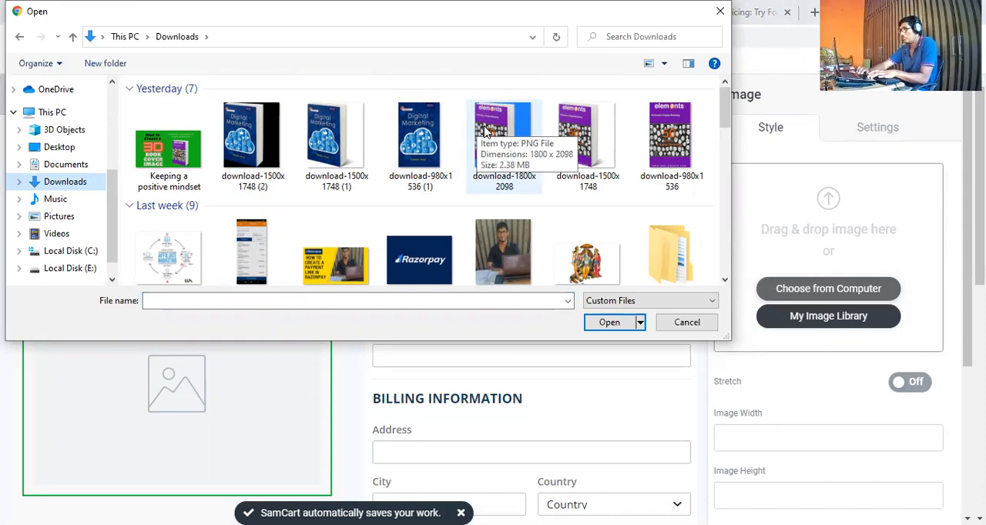
click(583, 137)
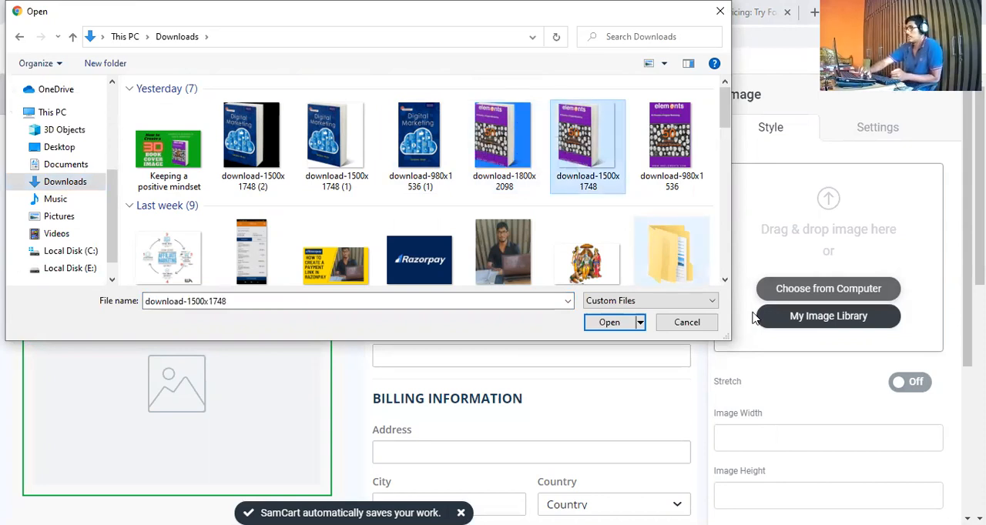
click(609, 322)
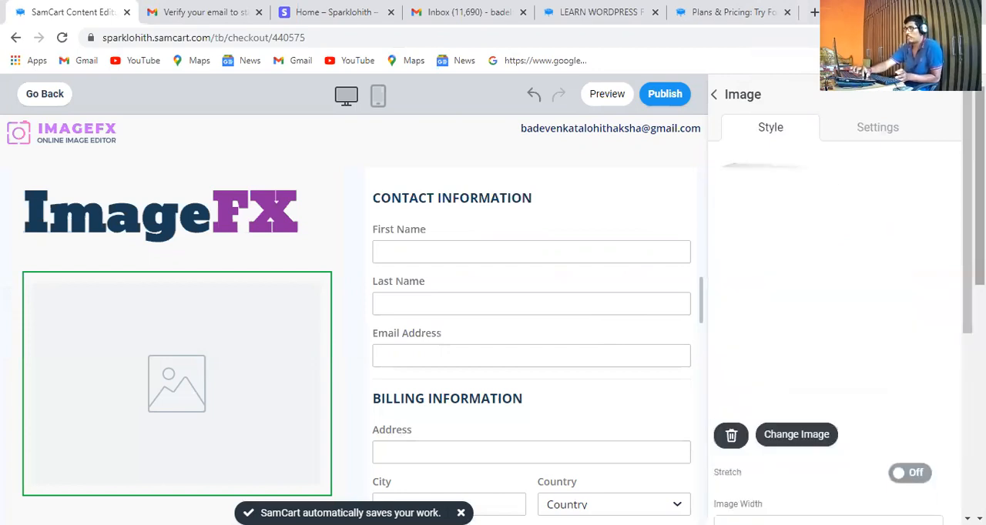
Look over the checkout page with the new book cover and review the image's style and settings options
scroll(354, 300, down, 2)
scroll(354, 300, down, 1)
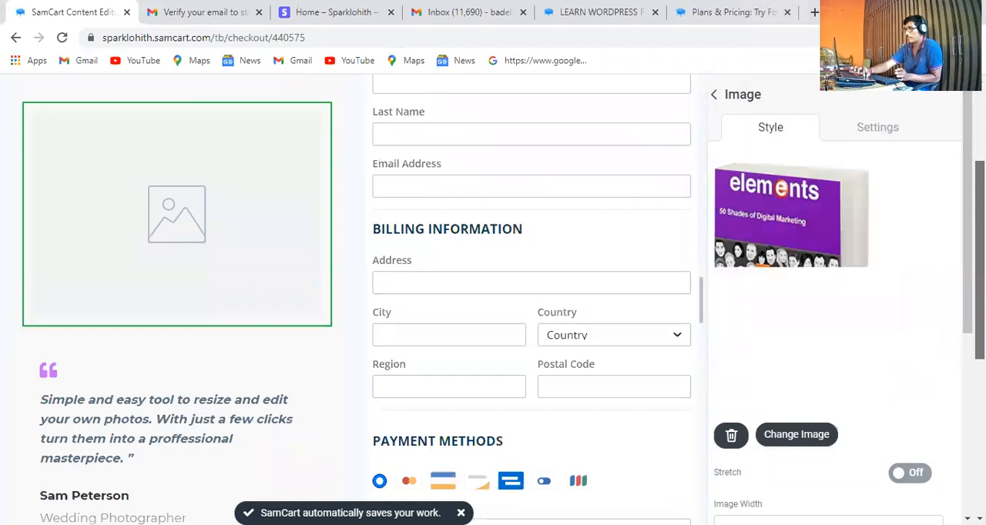
scroll(354, 301, down, 3)
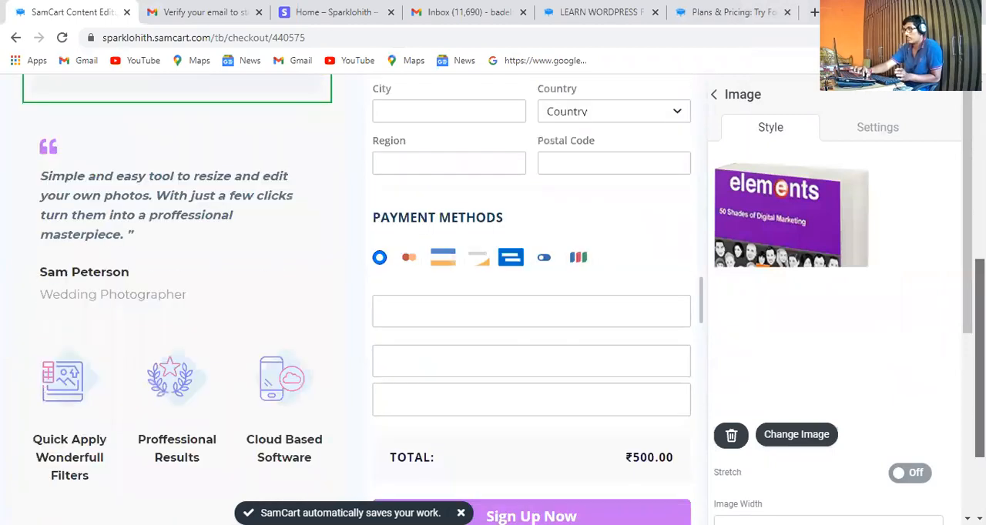
scroll(354, 301, down, 2)
scroll(354, 301, up, 5)
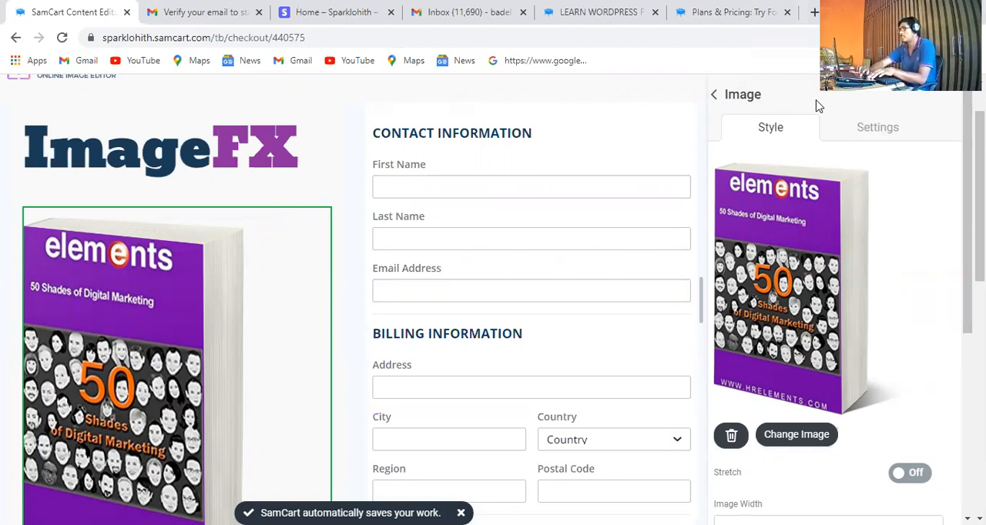
click(878, 136)
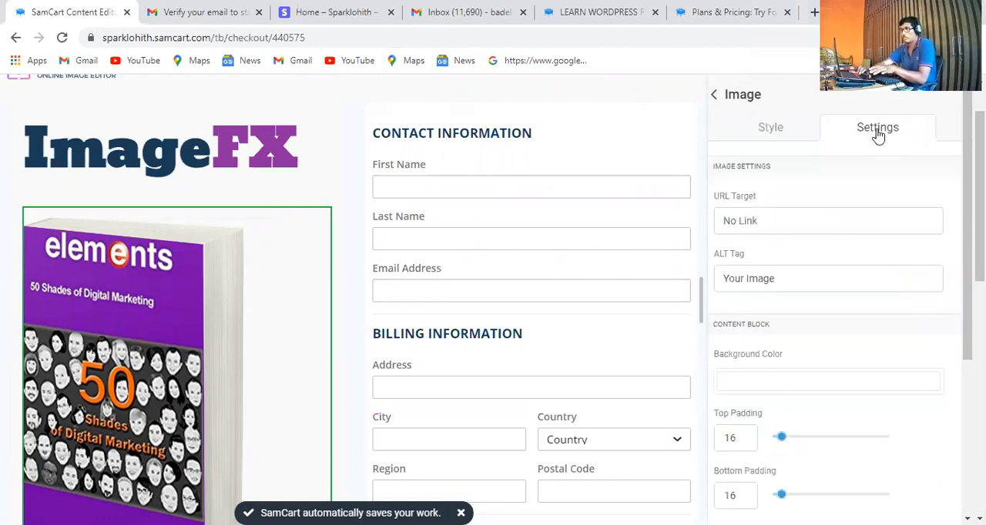
click(771, 128)
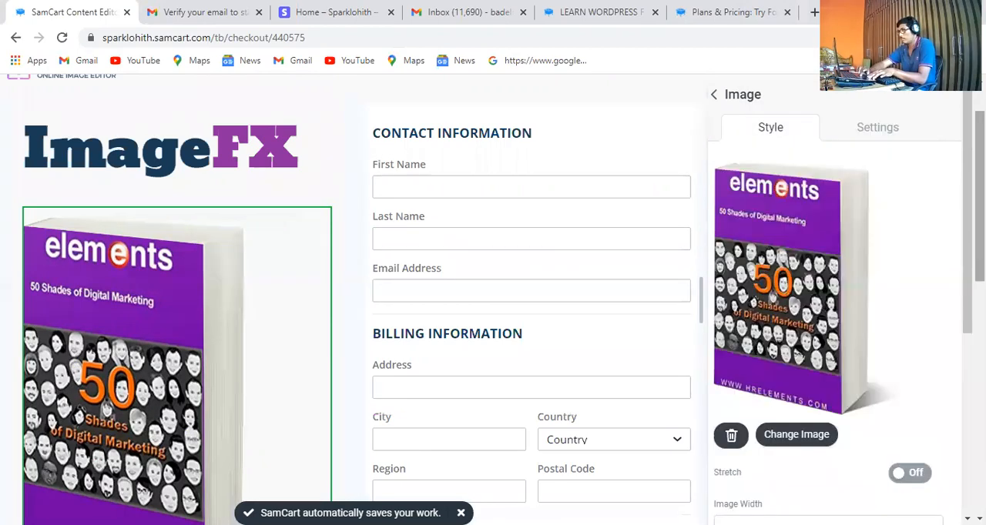
scroll(836, 308, down, 2)
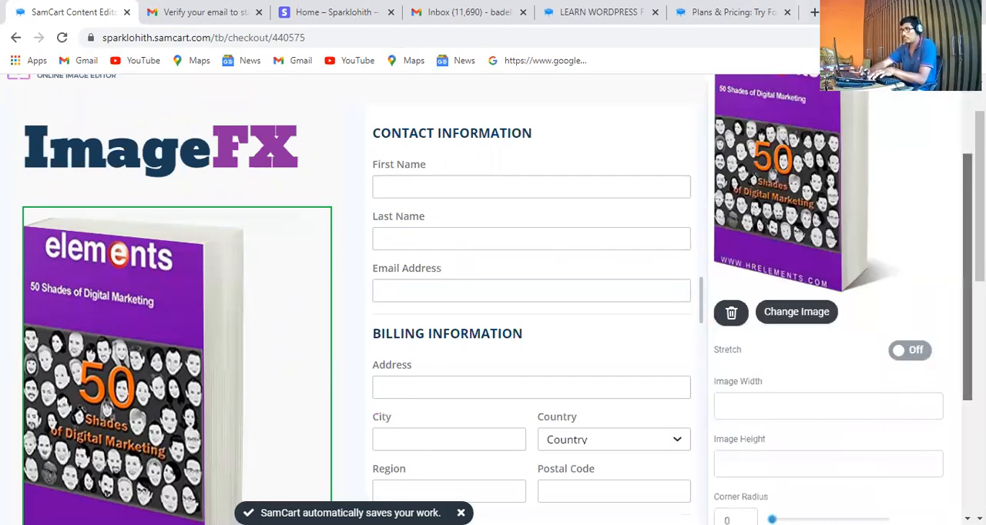
scroll(836, 308, down, 1)
scroll(768, 310, down, 3)
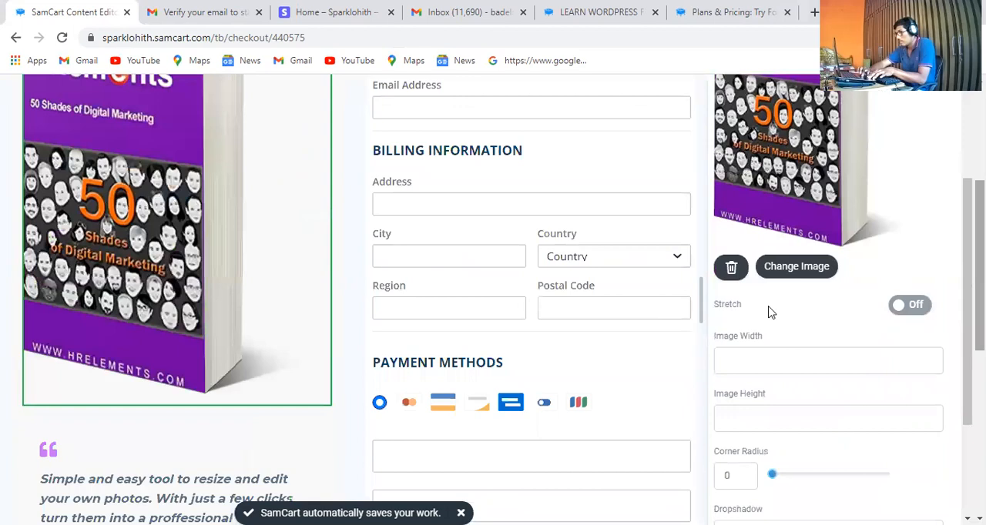
scroll(778, 364, down, 1)
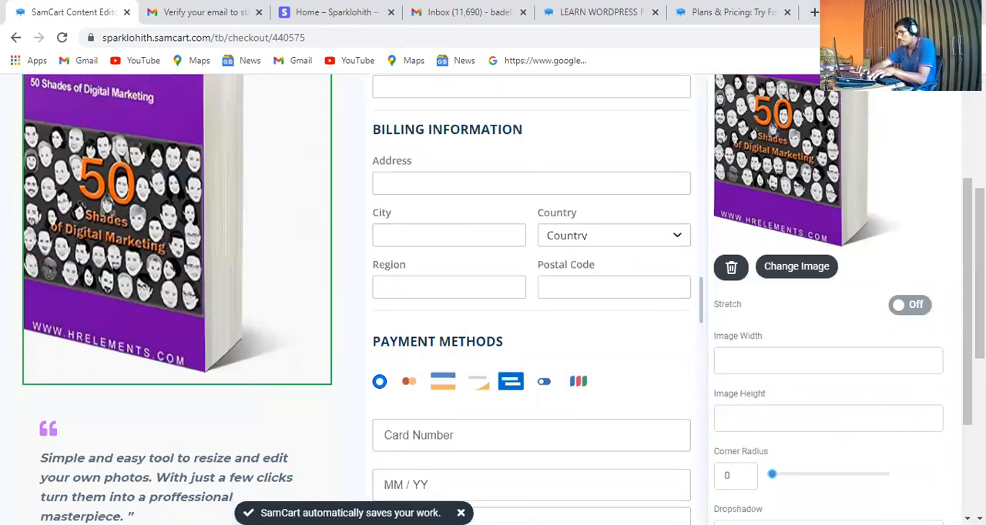
scroll(359, 300, down, 4)
scroll(836, 308, down, 1)
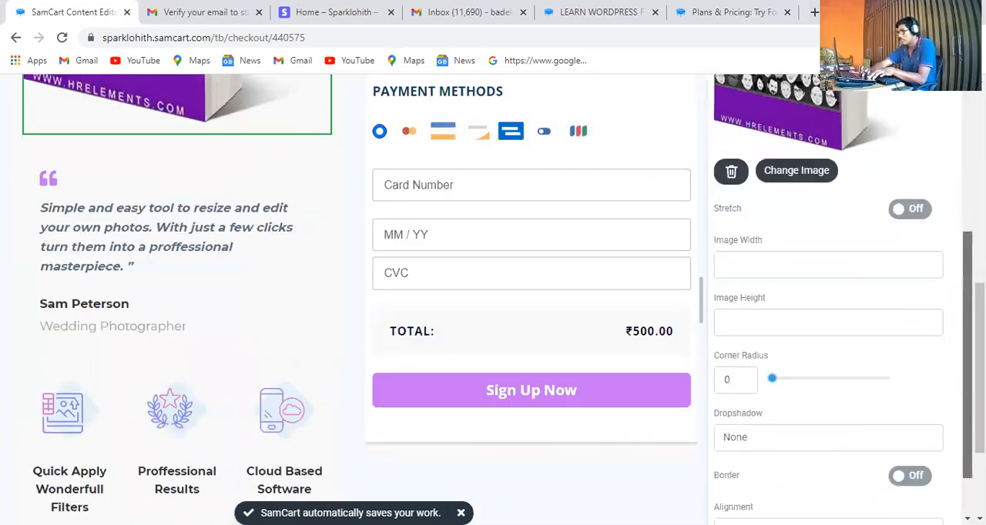
scroll(836, 308, down, 1)
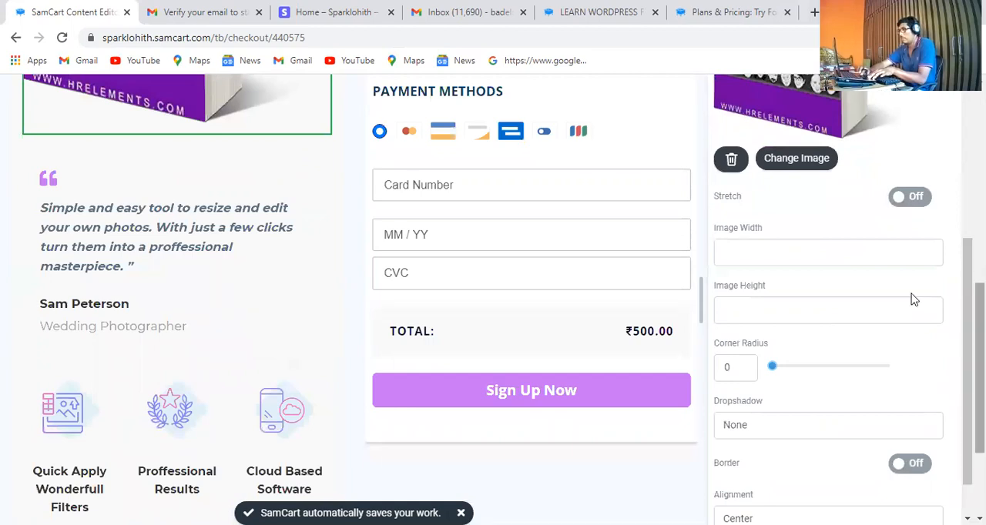
drag(980, 368, 980, 227)
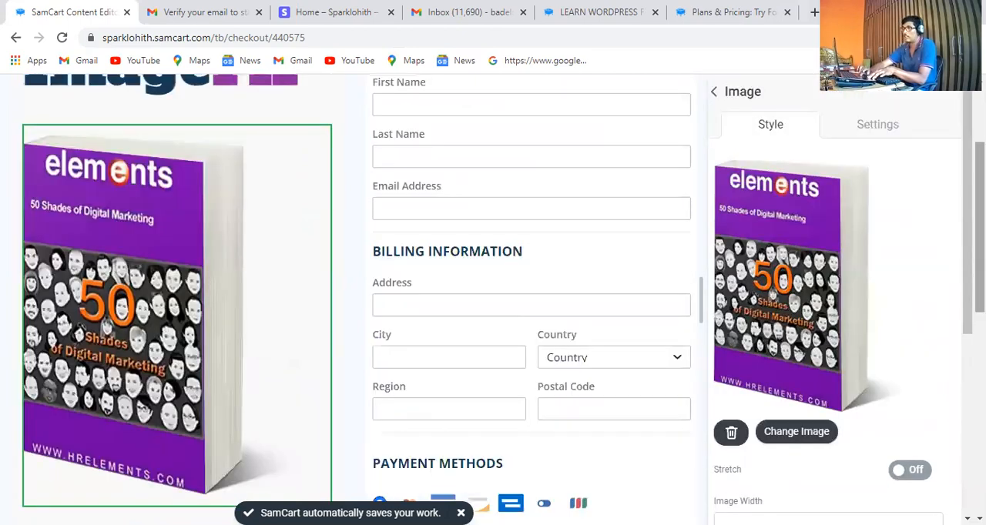
Set the book cover image's ALT tag to "50 Shades of Digital Marketing"
click(874, 125)
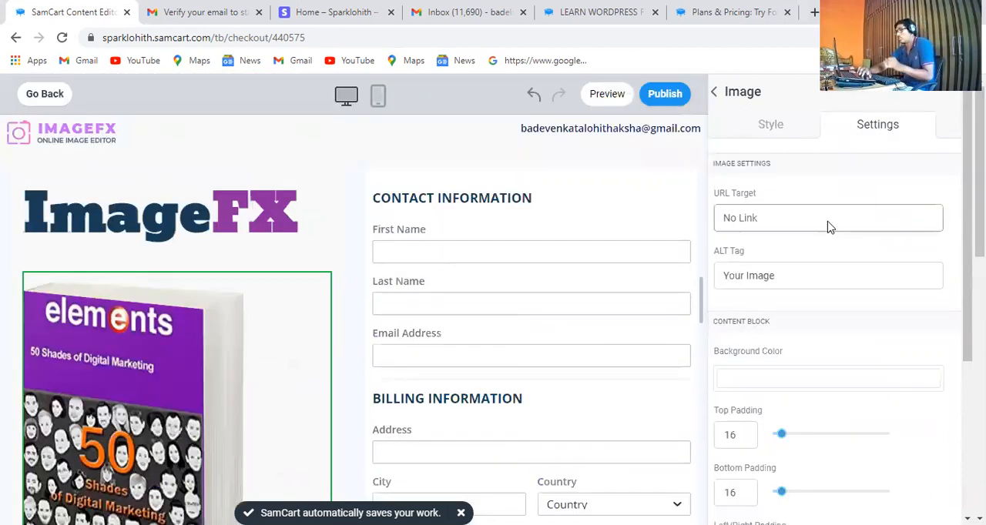
click(841, 278)
key(ctrl+a)
key(BackSpace)
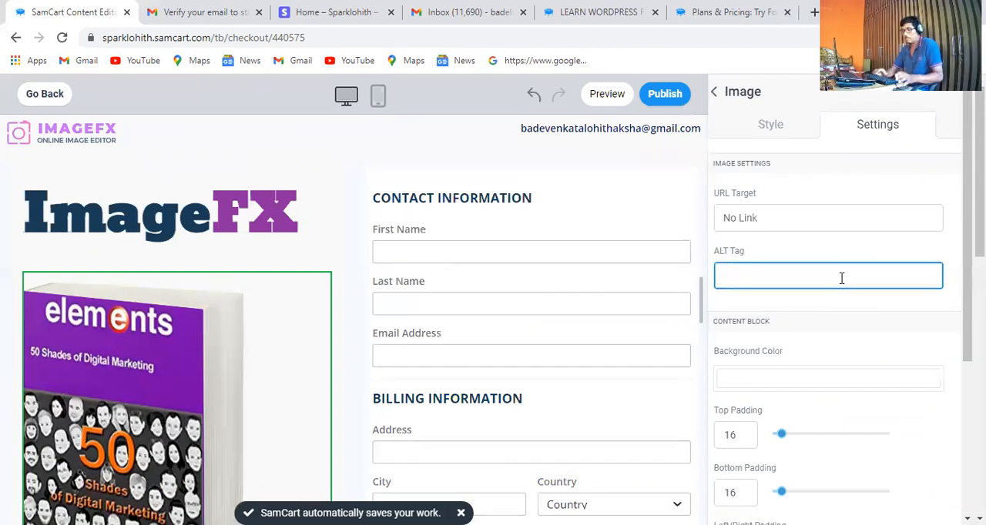
text(50)
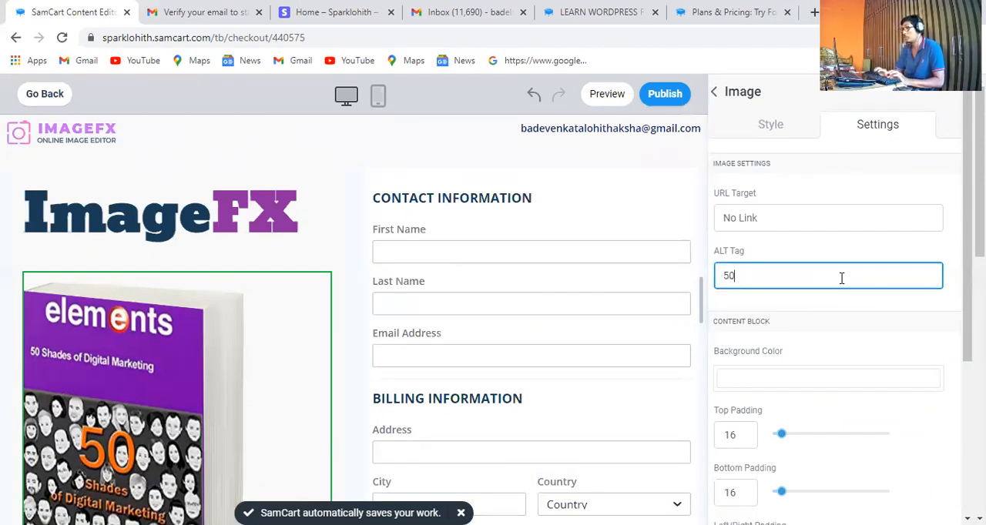
text( SD)
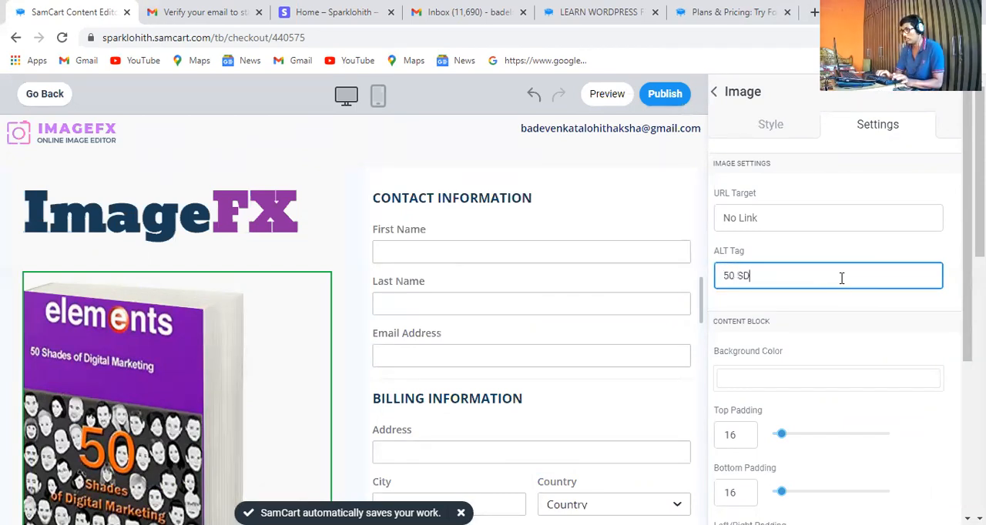
key(BackSpace)
text(ha)
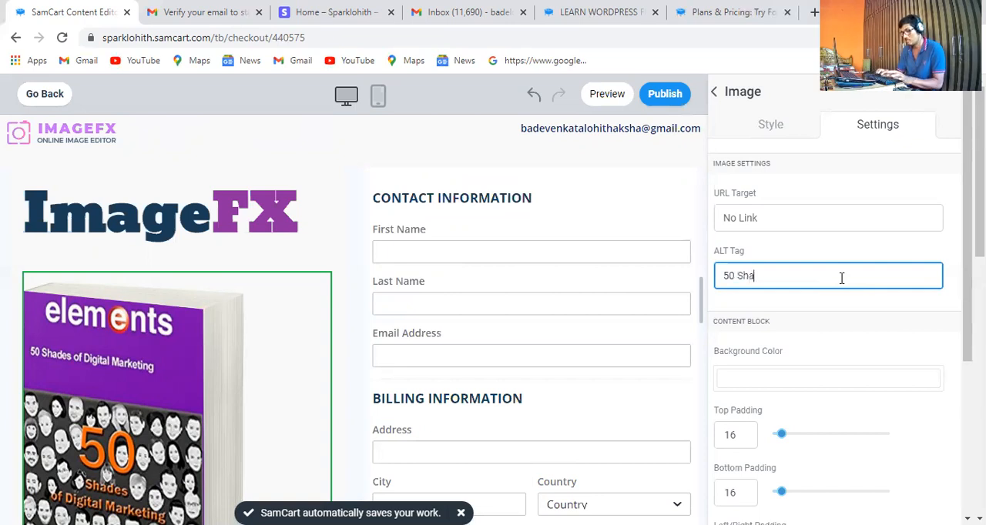
text(des o)
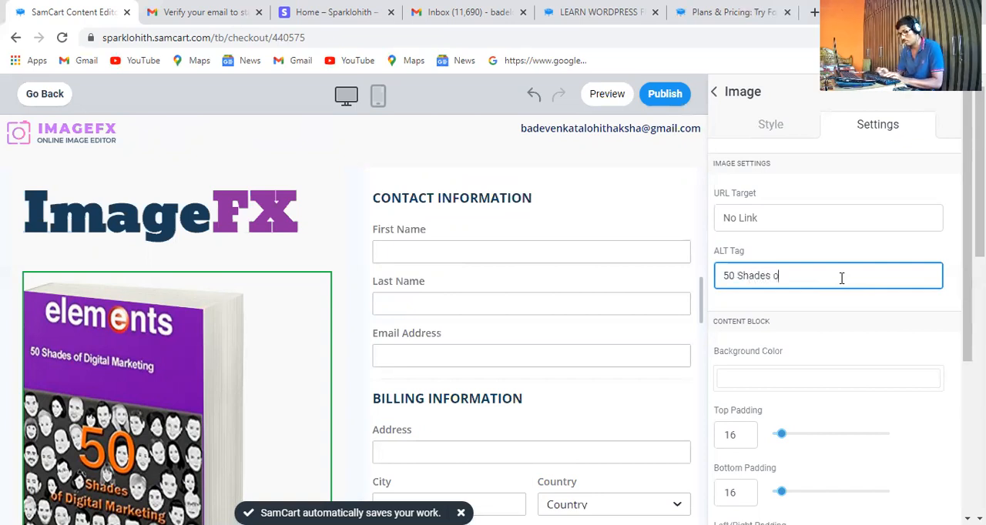
text(f Digit)
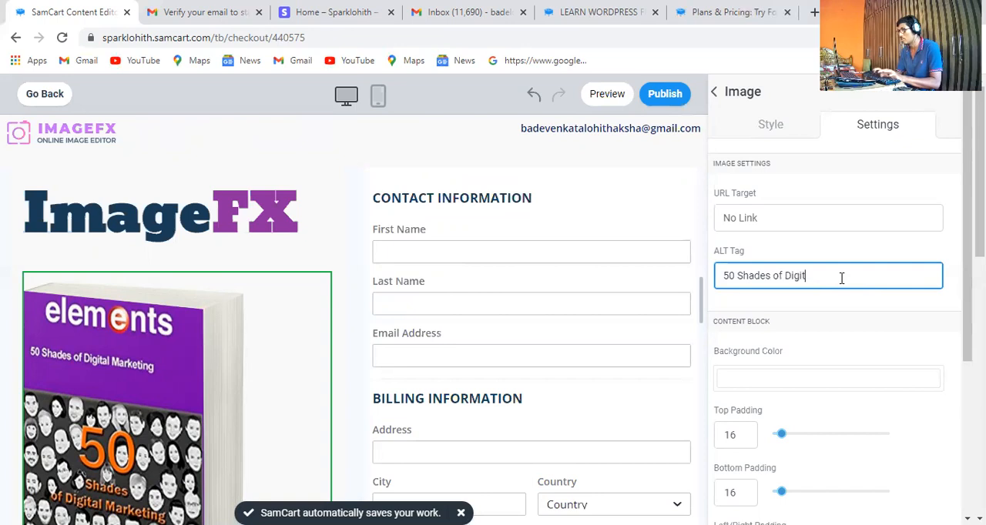
text(al Marketing)
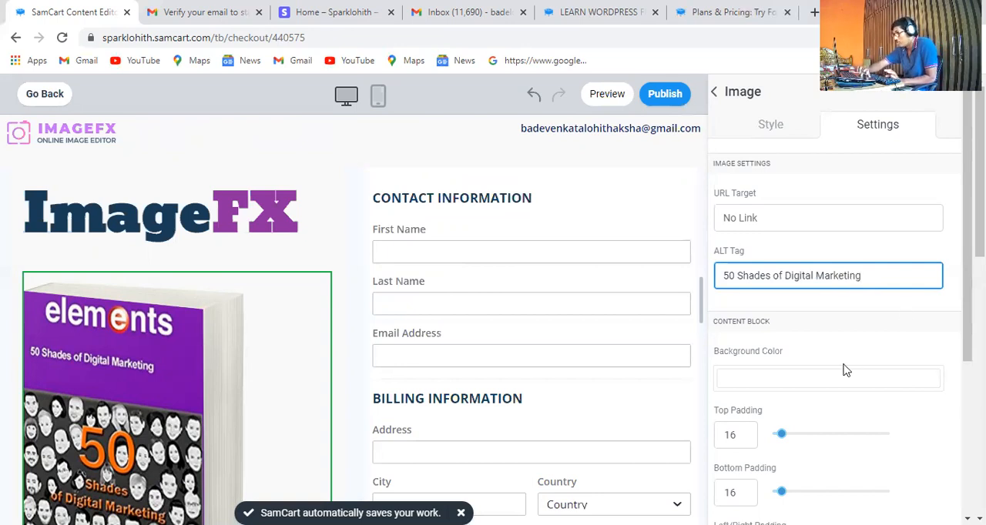
click(801, 391)
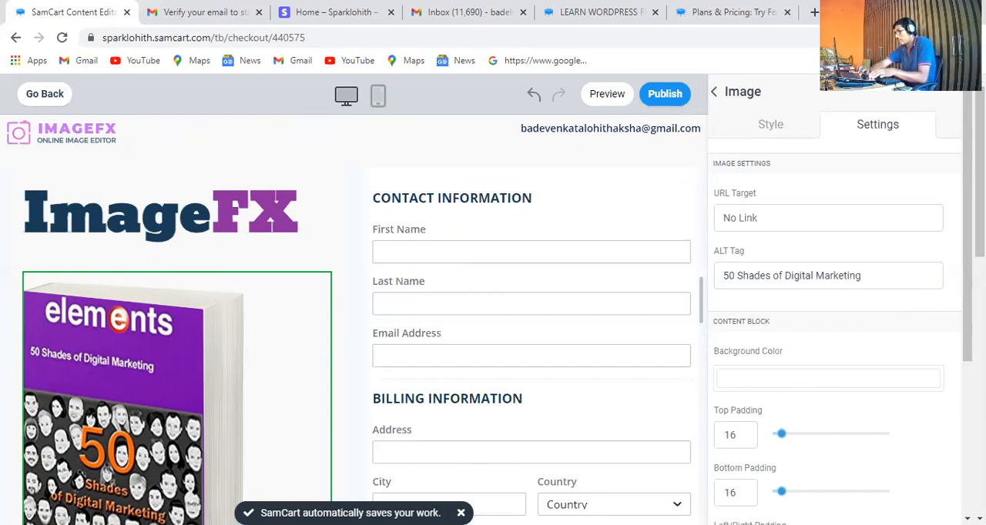
Set the book cover block's top padding to 49 and its background color to FAFAFA
scroll(873, 367, down, 1)
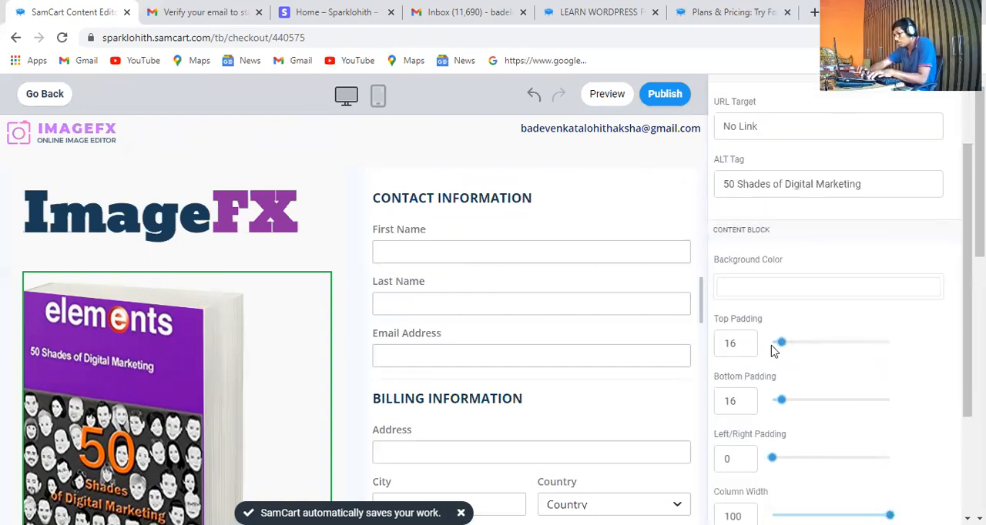
click(797, 342)
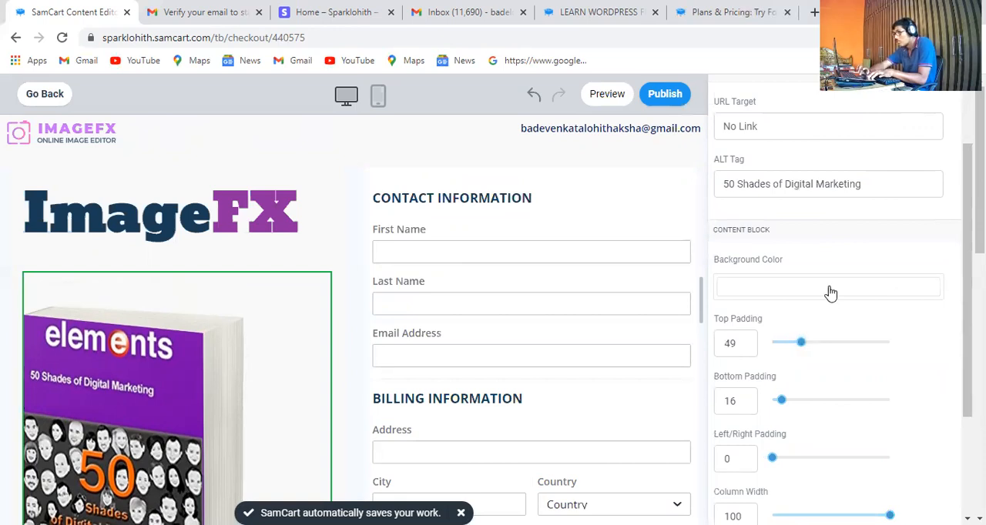
click(735, 282)
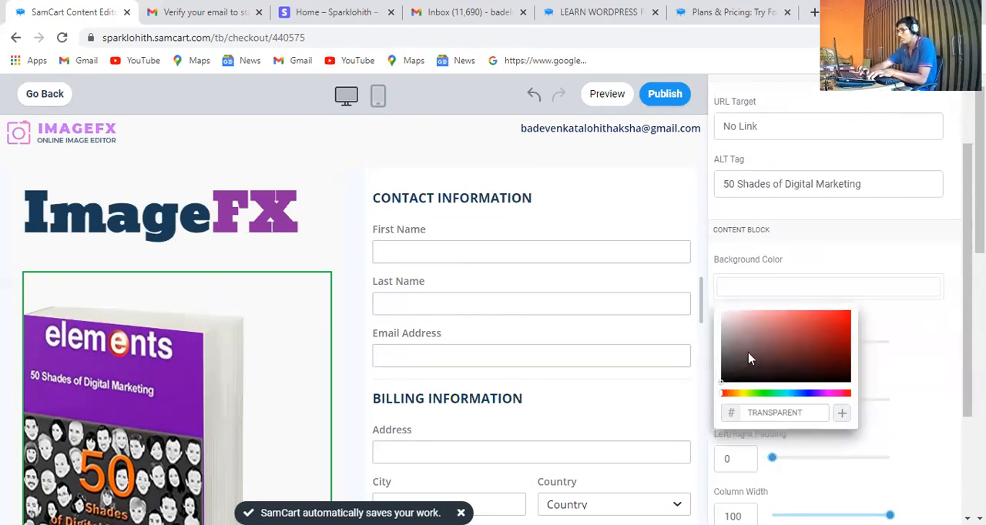
click(752, 393)
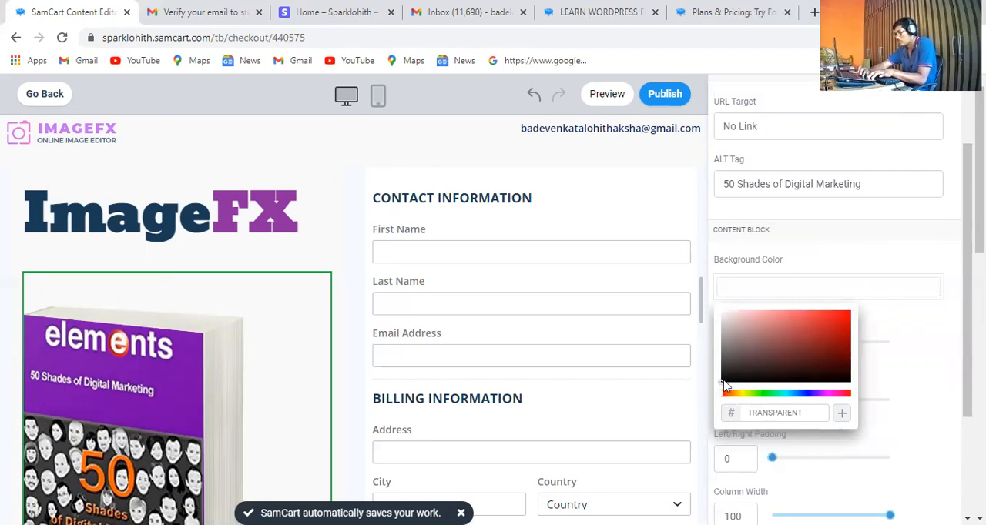
click(747, 370)
click(748, 370)
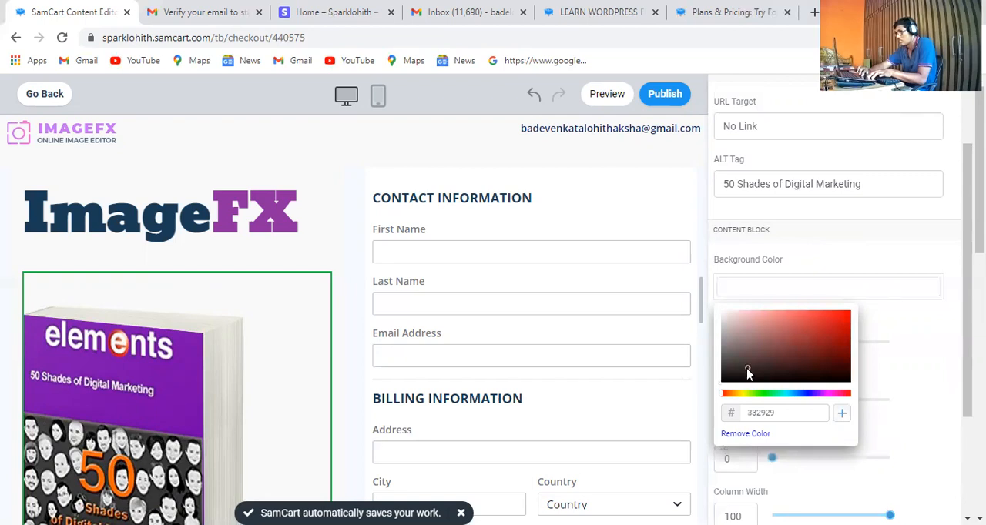
click(727, 322)
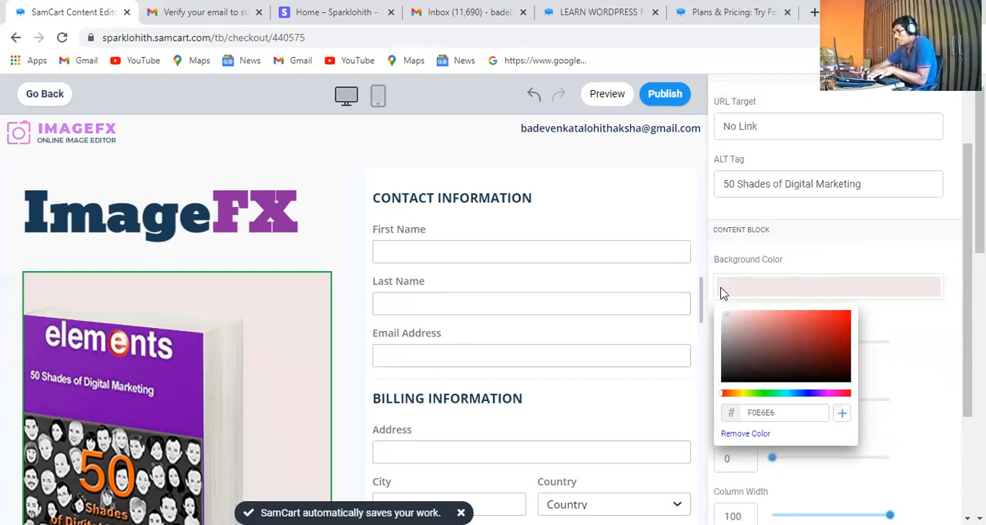
click(718, 311)
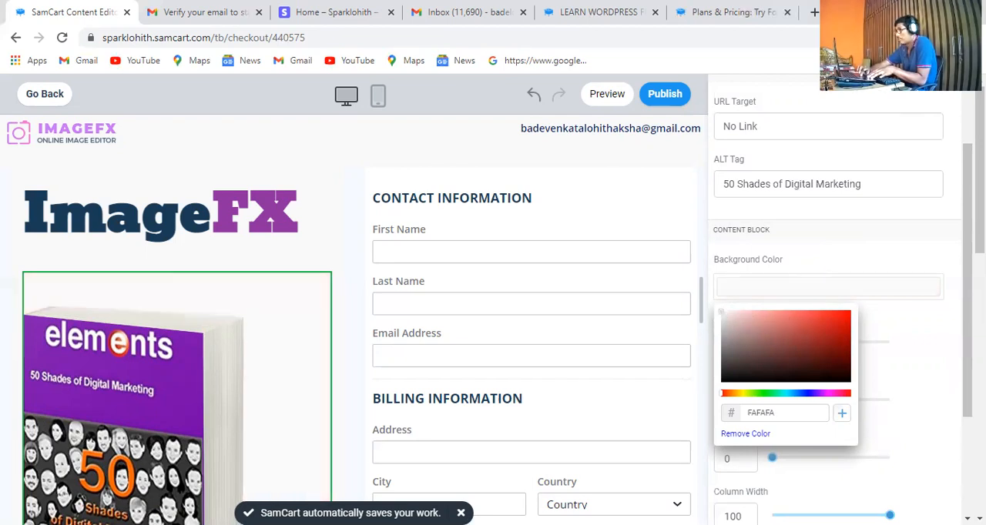
scroll(952, 287, down, 4)
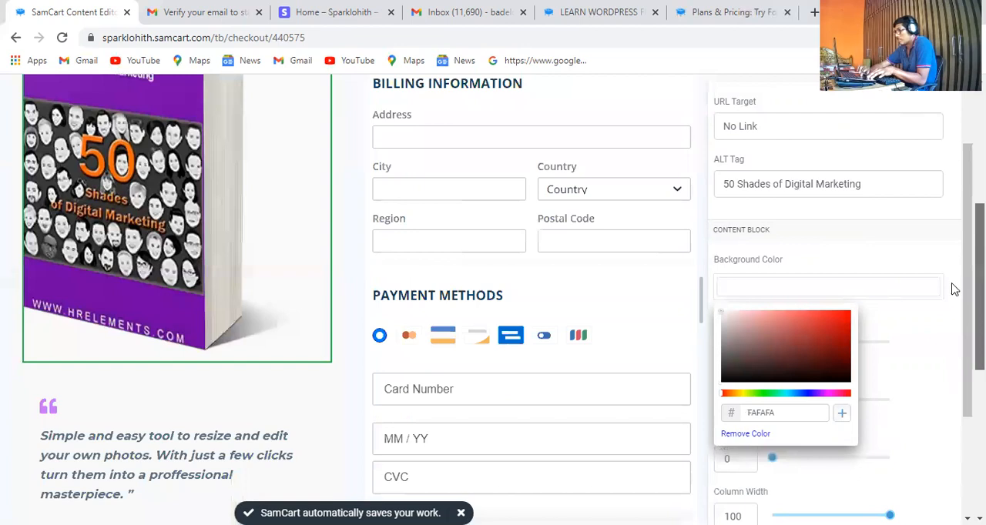
Review the book cover image's content block settings and style options alongside the rest of the checkout page
key(ctrl+a)
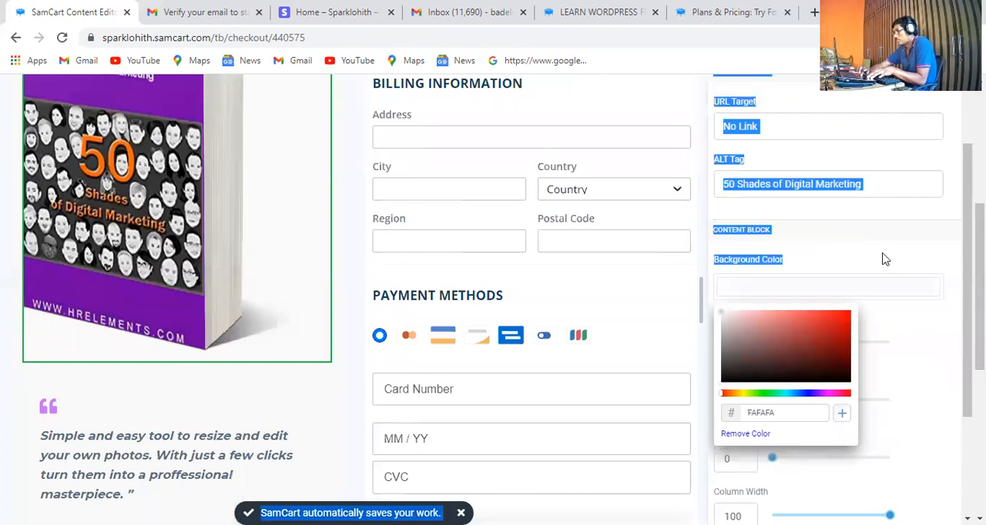
click(924, 339)
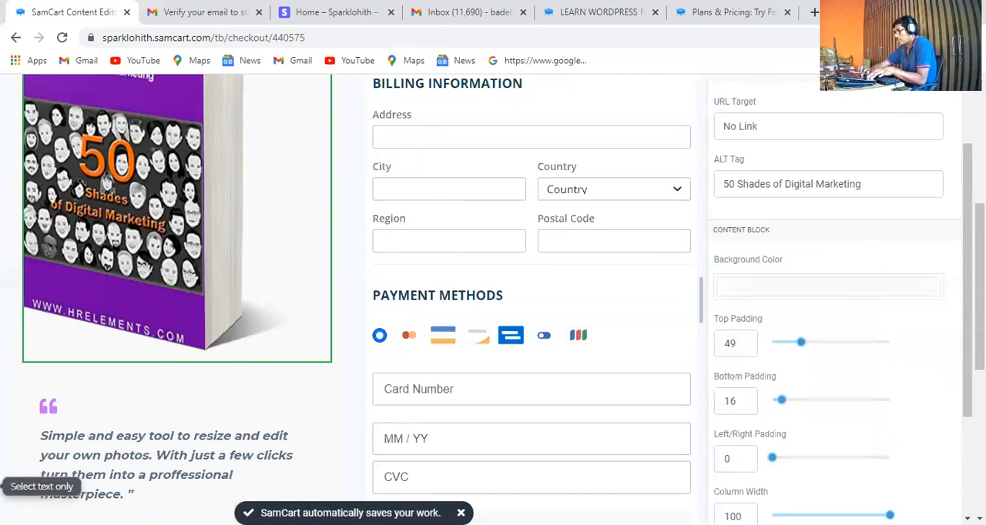
drag(968, 293, 967, 322)
scroll(853, 201, down, 1)
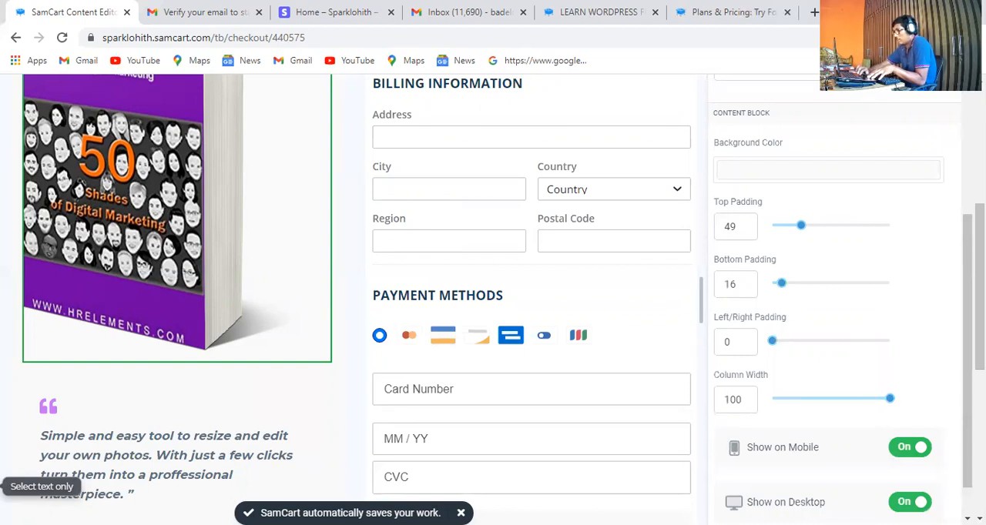
drag(979, 287, 980, 170)
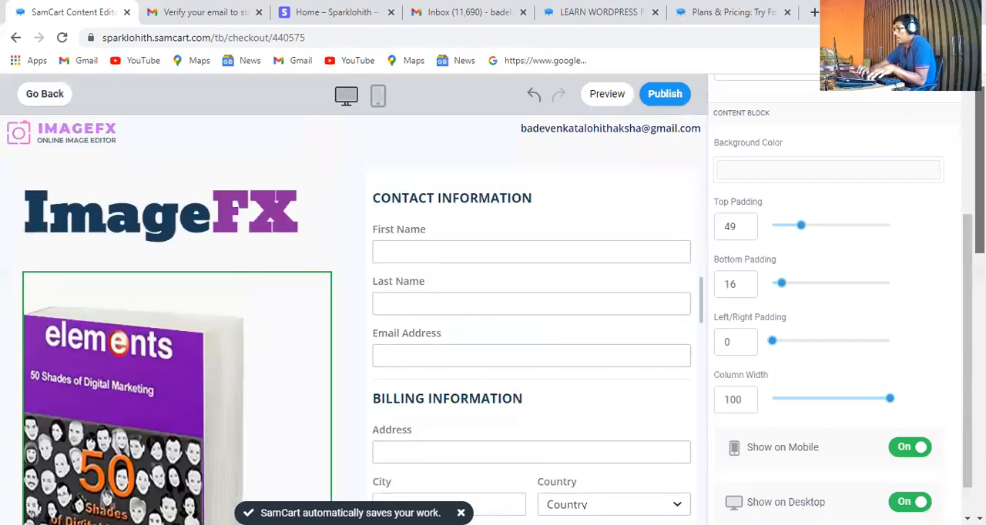
scroll(959, 123, up, 3)
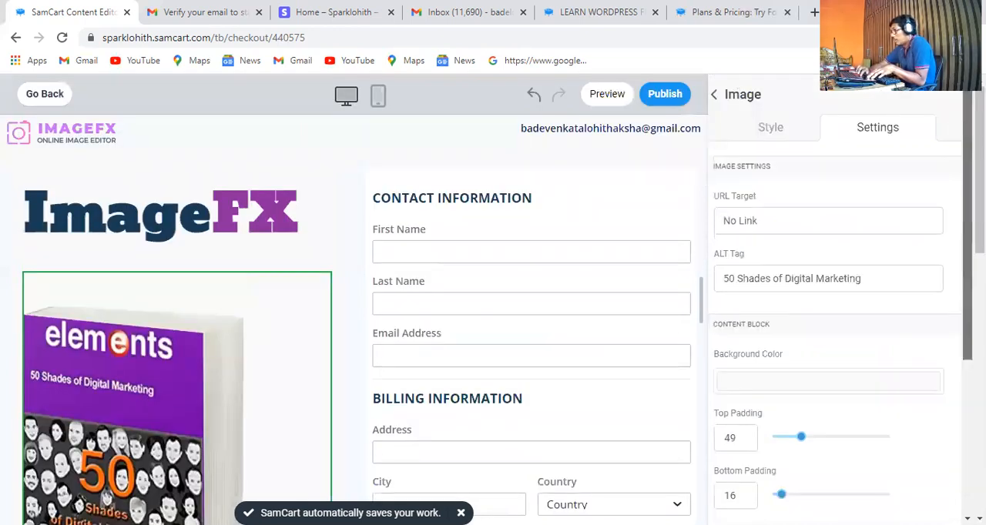
scroll(946, 387, down, 8)
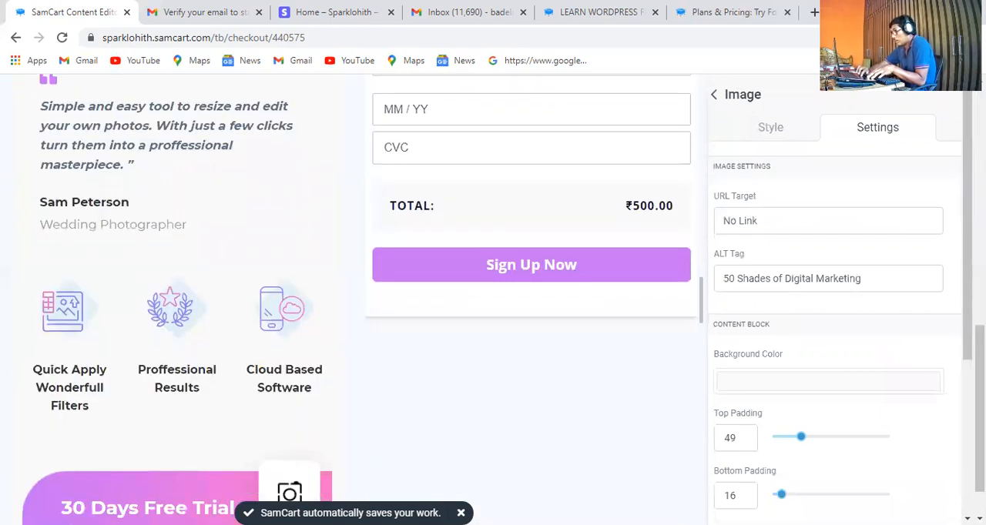
scroll(840, 308, down, 3)
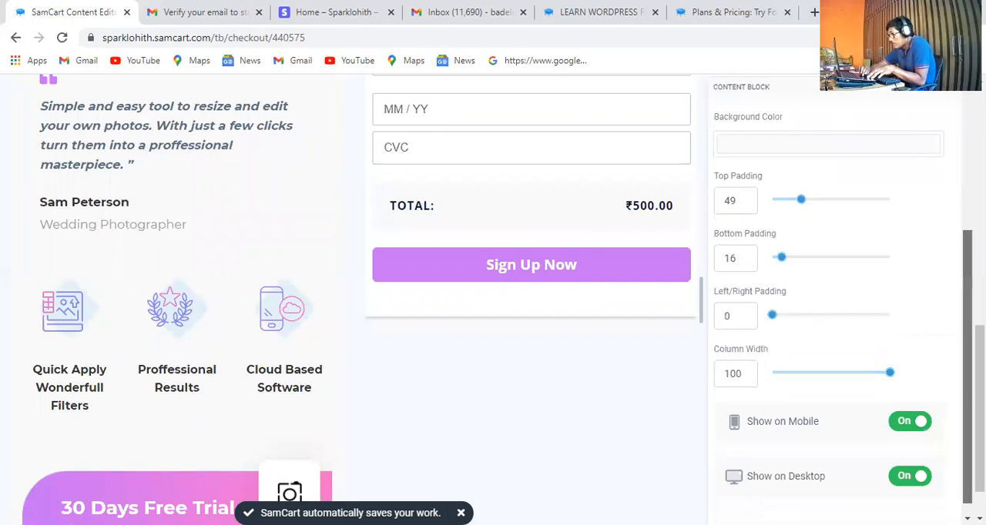
drag(968, 368, 967, 378)
mouse_move(980, 431)
mouse_down()
mouse_move(948, 133)
mouse_move(957, 220)
mouse_up()
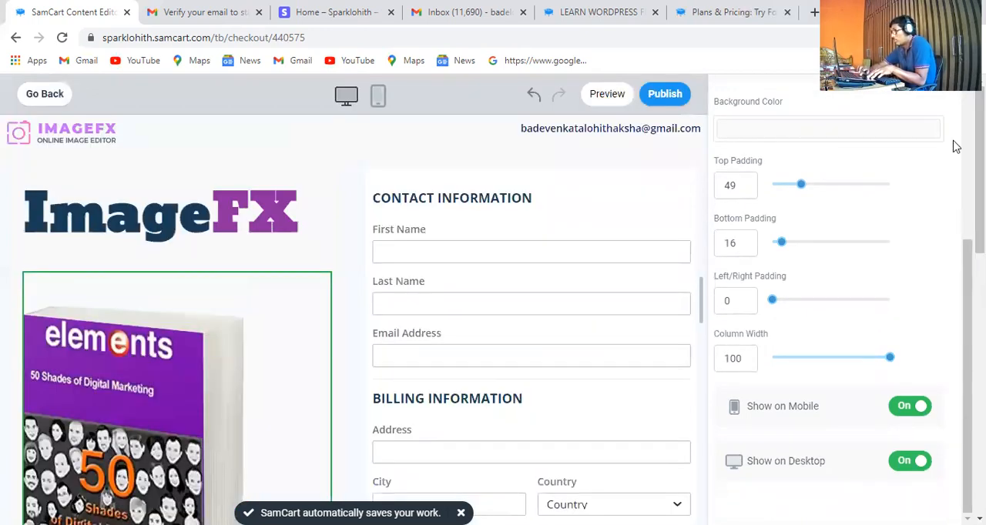
scroll(955, 147, up, 5)
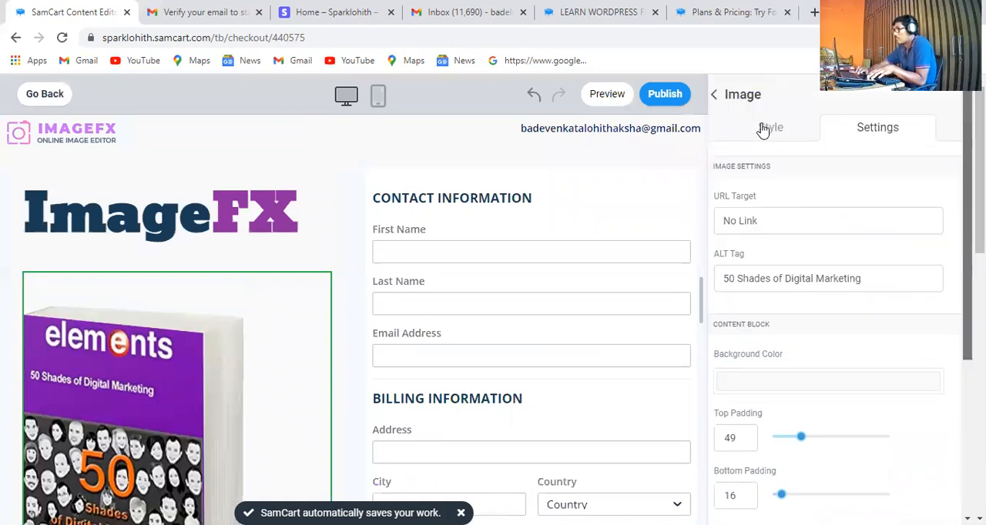
click(770, 128)
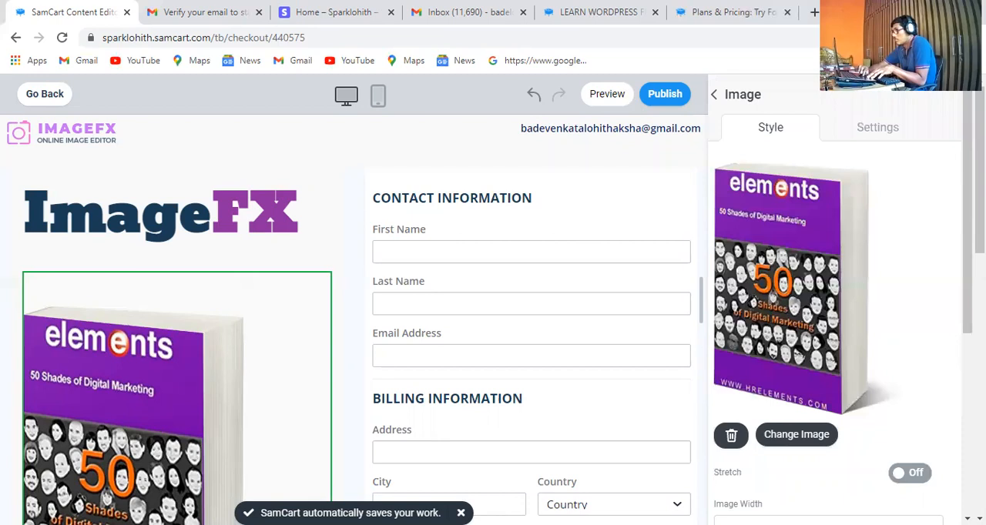
scroll(354, 300, down, 5)
scroll(591, 363, down, 2)
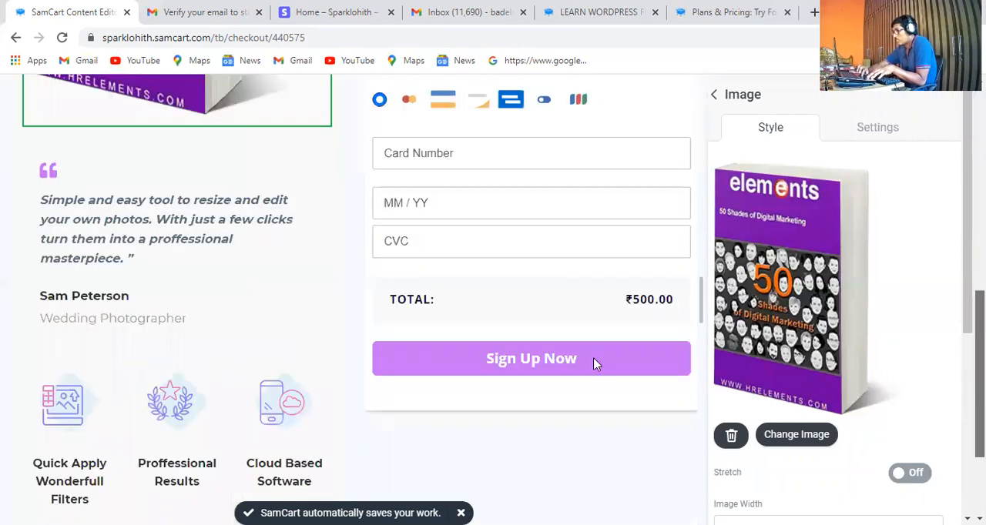
click(878, 132)
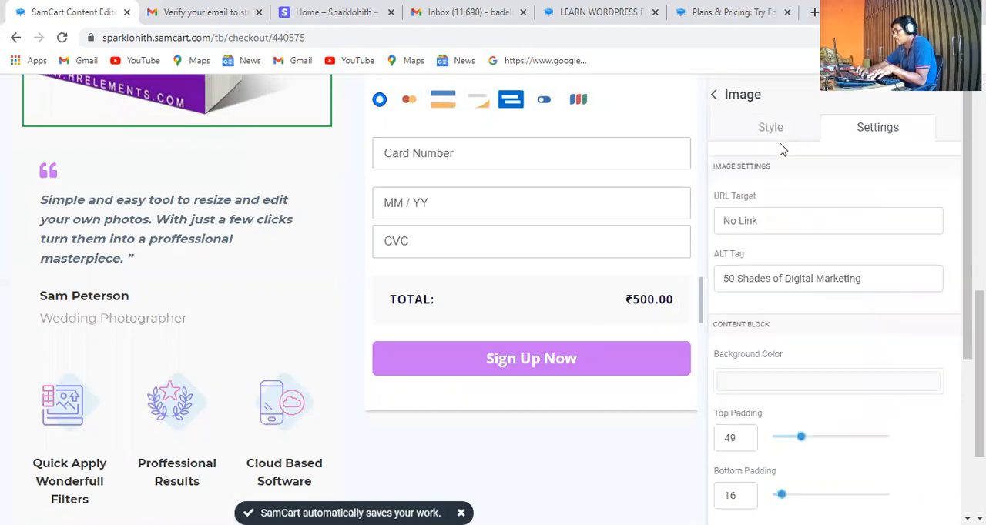
Open the page's checkout form settings and enable the Phone Number, Email Confirmation and Zip Code fields
click(715, 96)
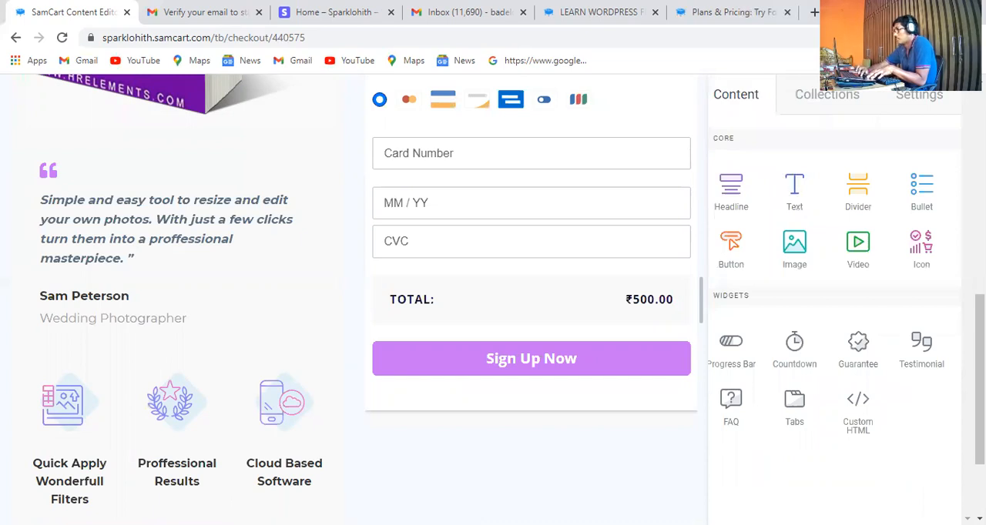
click(839, 96)
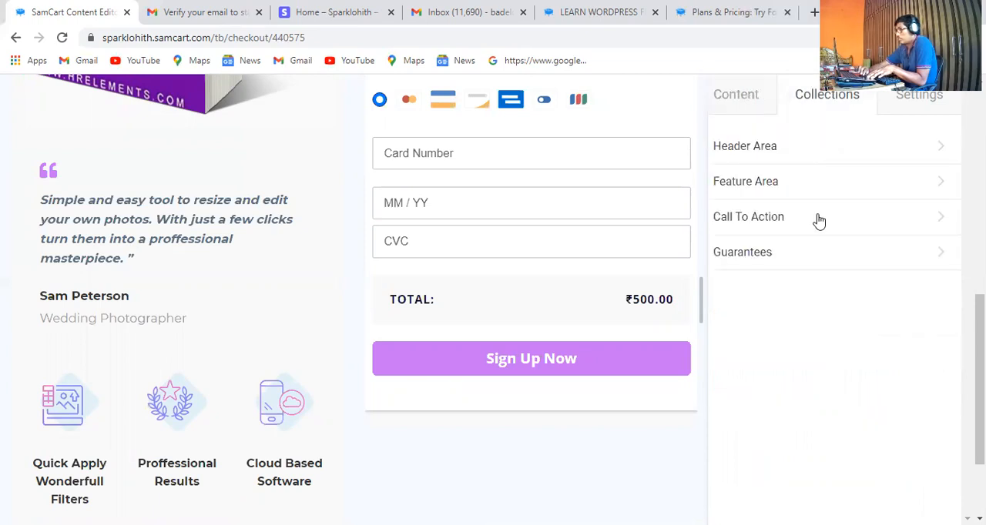
click(922, 104)
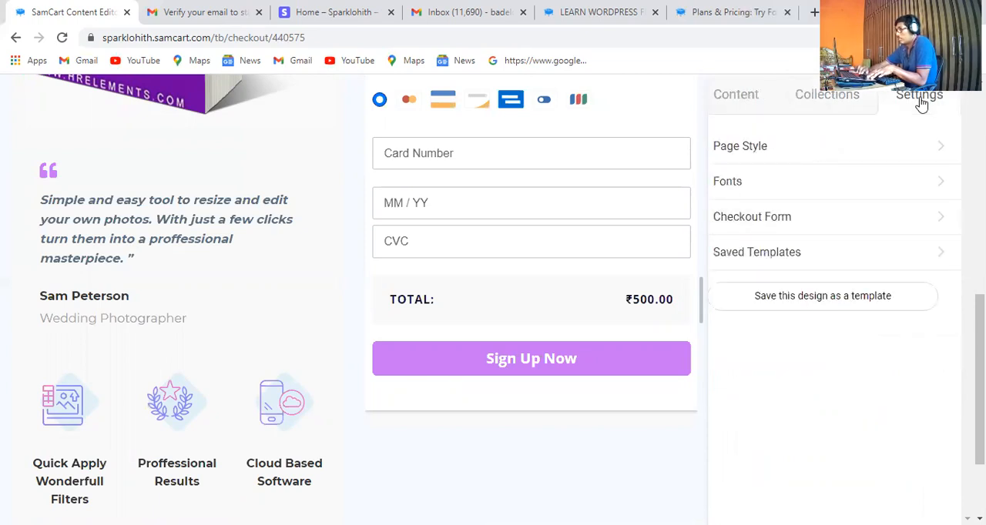
click(811, 225)
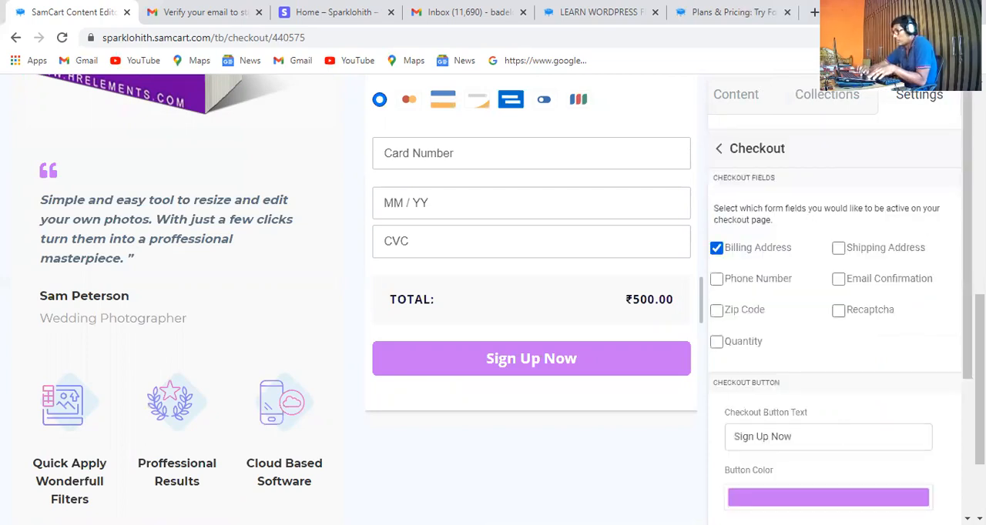
drag(980, 379, 980, 332)
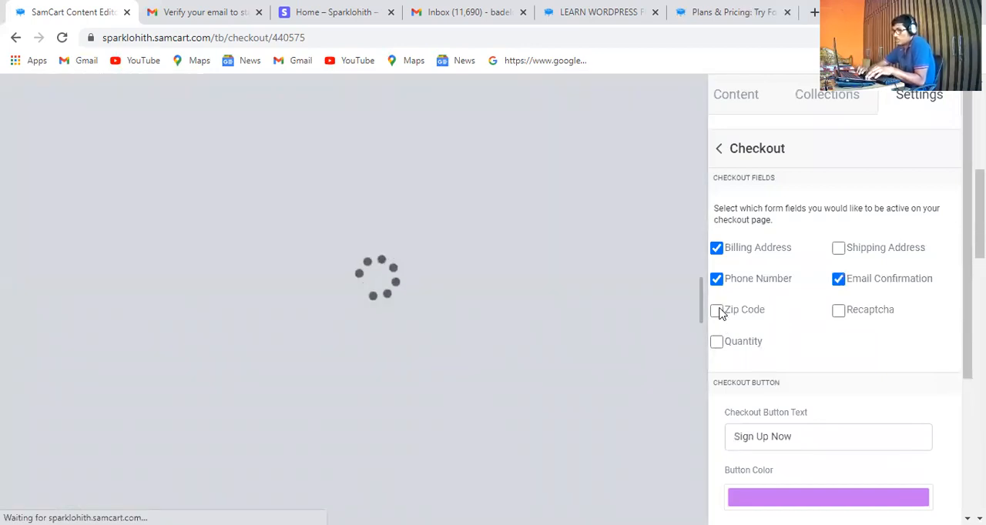
click(718, 311)
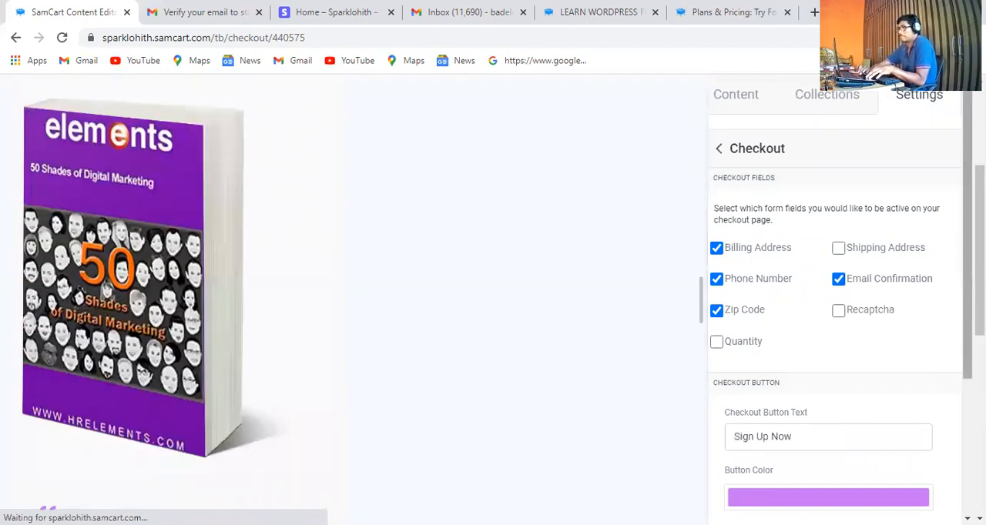
Change the checkout button text to "Buy Now"
drag(967, 308, 967, 342)
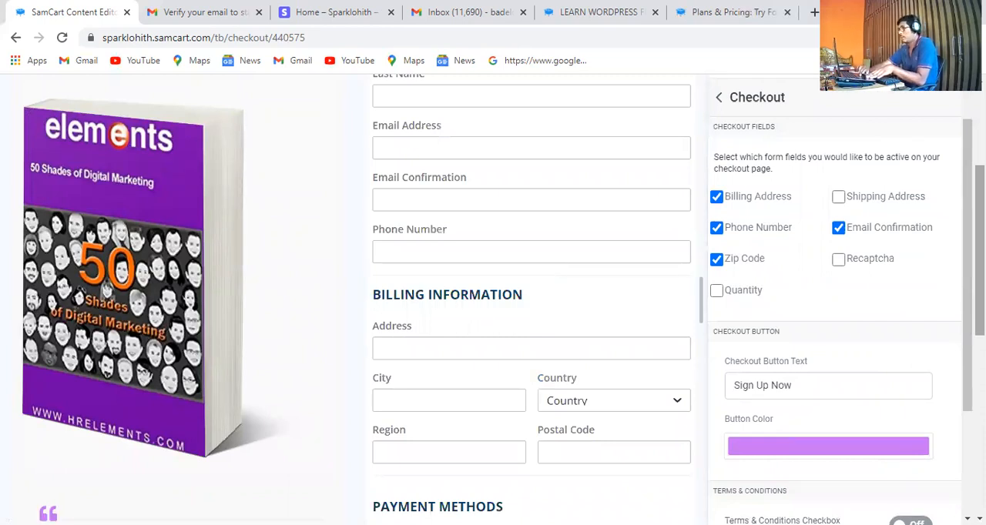
scroll(832, 317, down, 3)
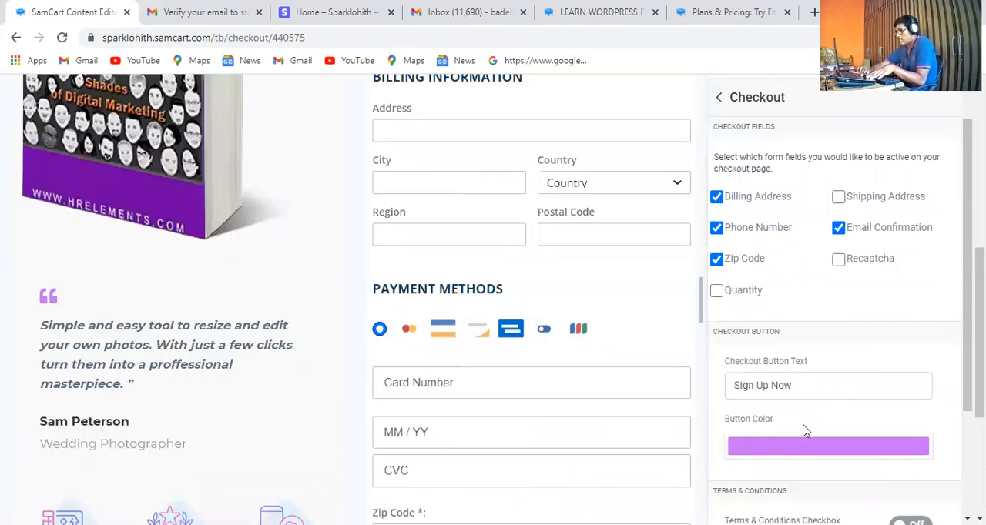
click(807, 393)
key(BackSpace)
key(BackSpace)
key(BackSpace)
key(BackSpace)
key(BackSpace)
key(BackSpace)
key(BackSpace)
key(BackSpace)
key(BackSpace)
key(BackSpace)
key(BackSpace)
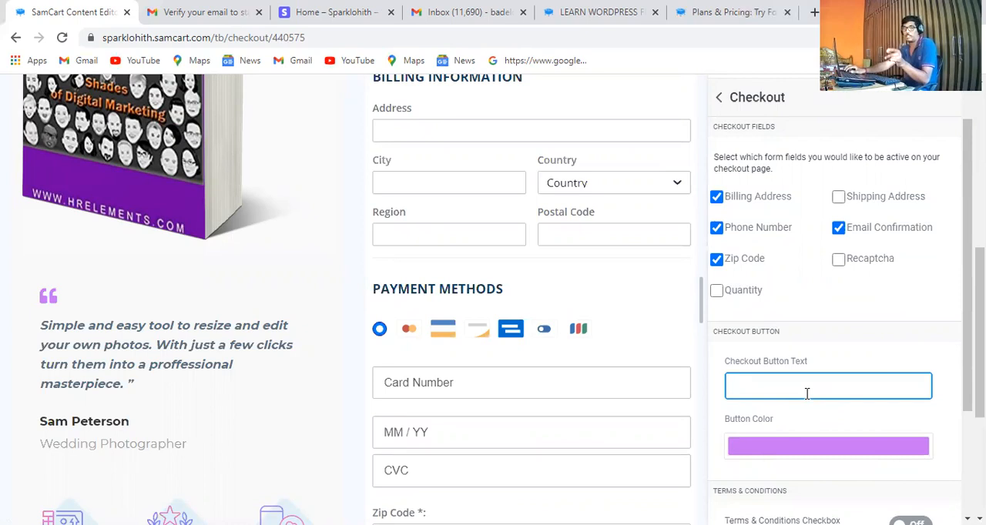
text(Buy Now)
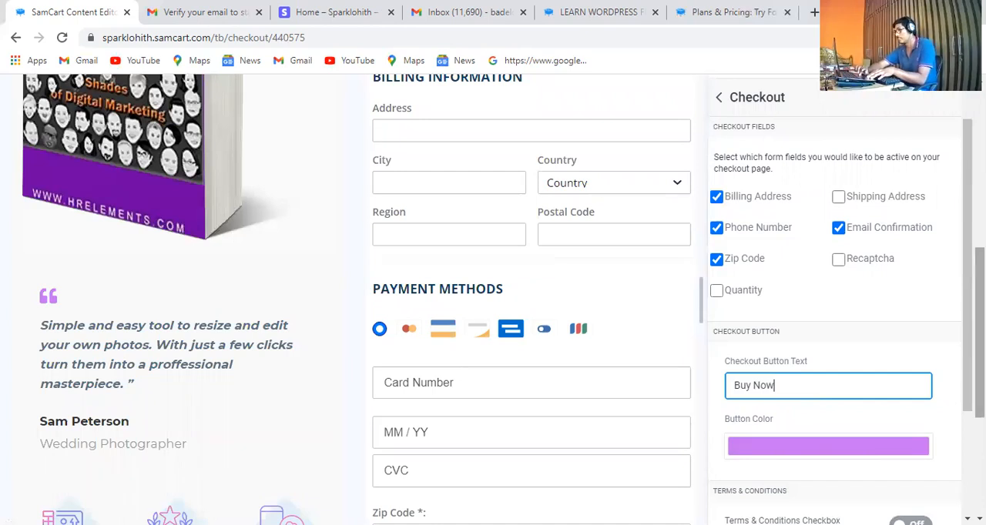
Set the checkout button's color to near-black 0C0C0C
scroll(836, 308, down, 2)
scroll(836, 308, down, 1)
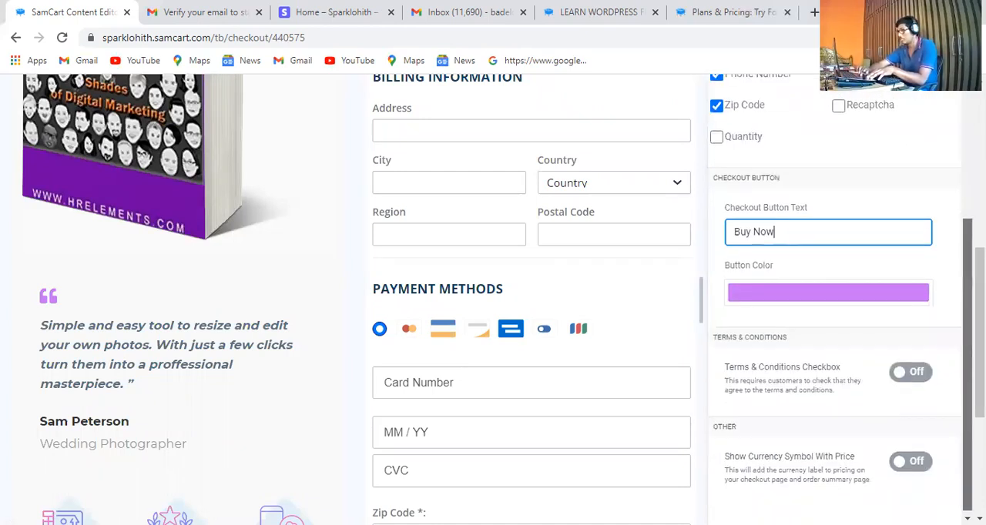
scroll(836, 308, down, 3)
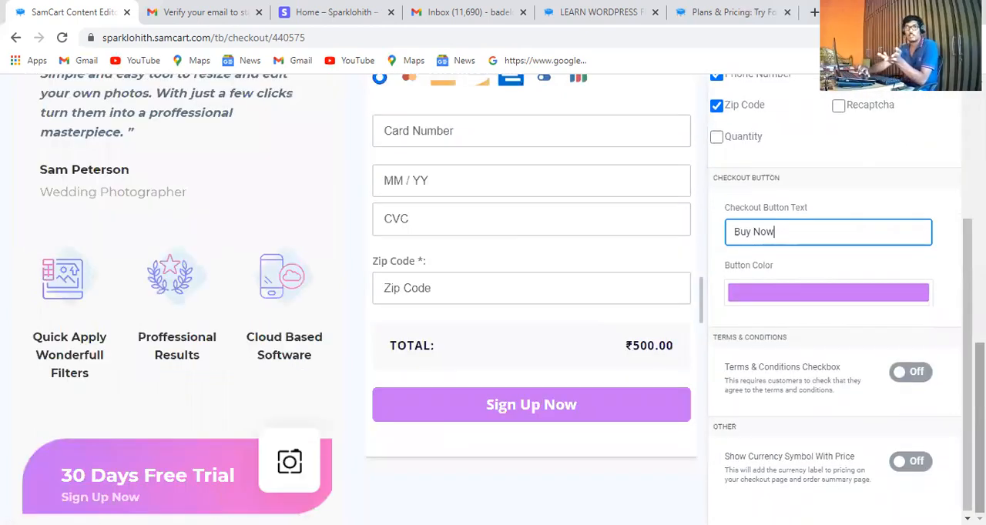
click(821, 295)
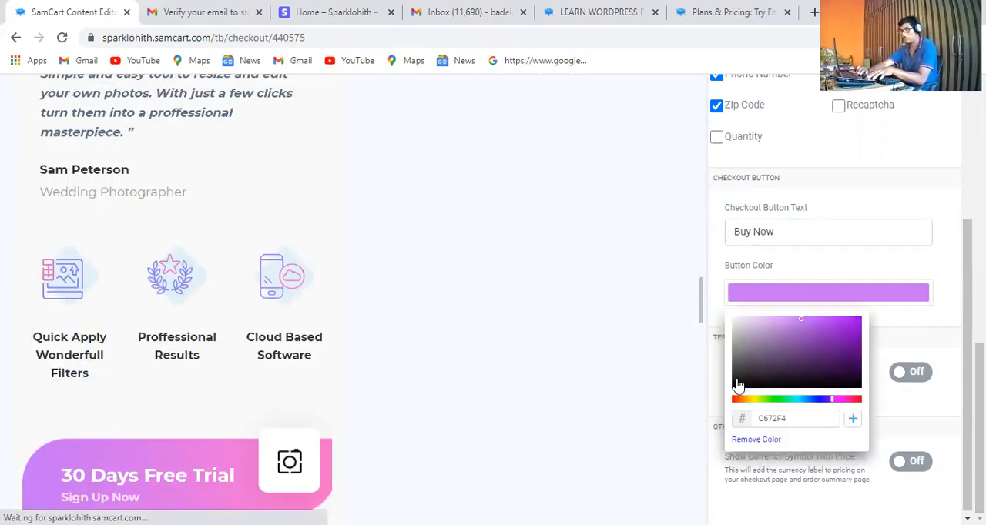
click(736, 380)
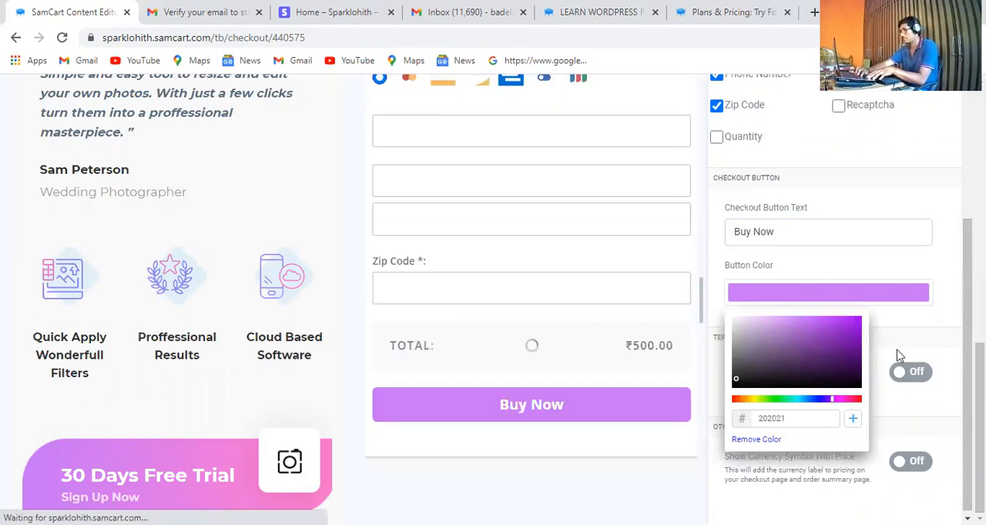
click(738, 395)
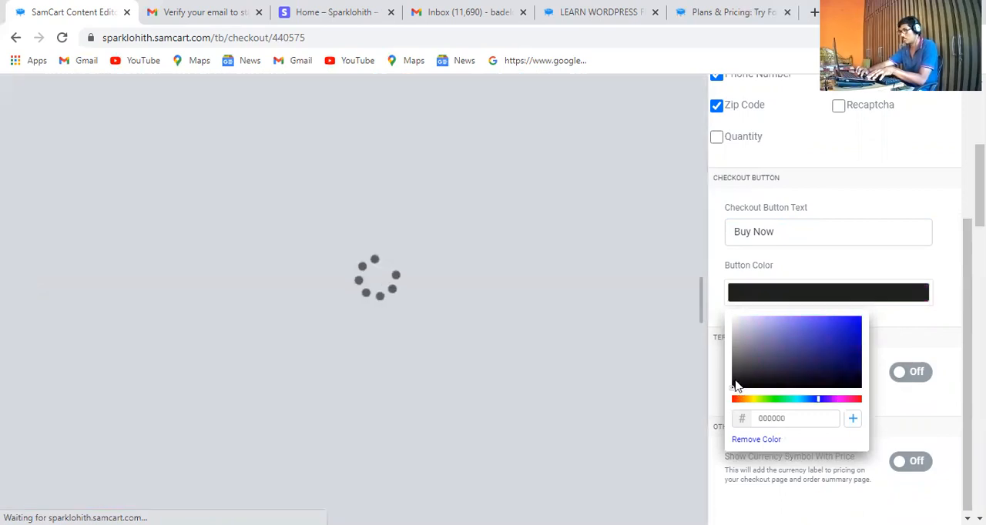
click(737, 385)
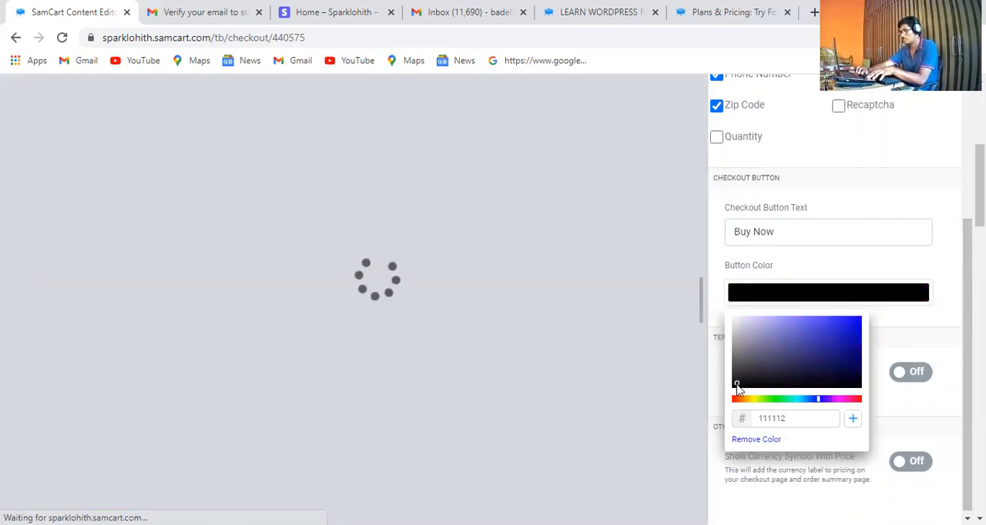
click(736, 385)
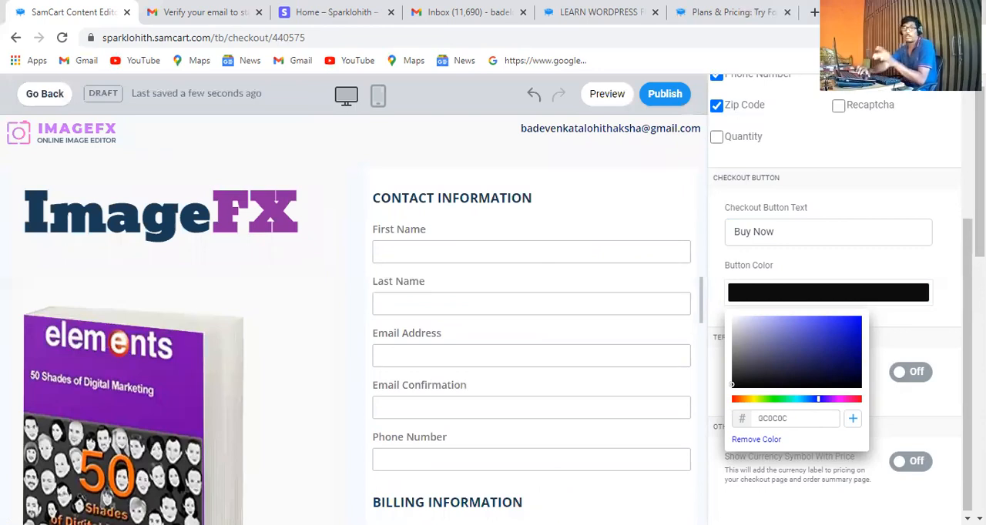
click(968, 354)
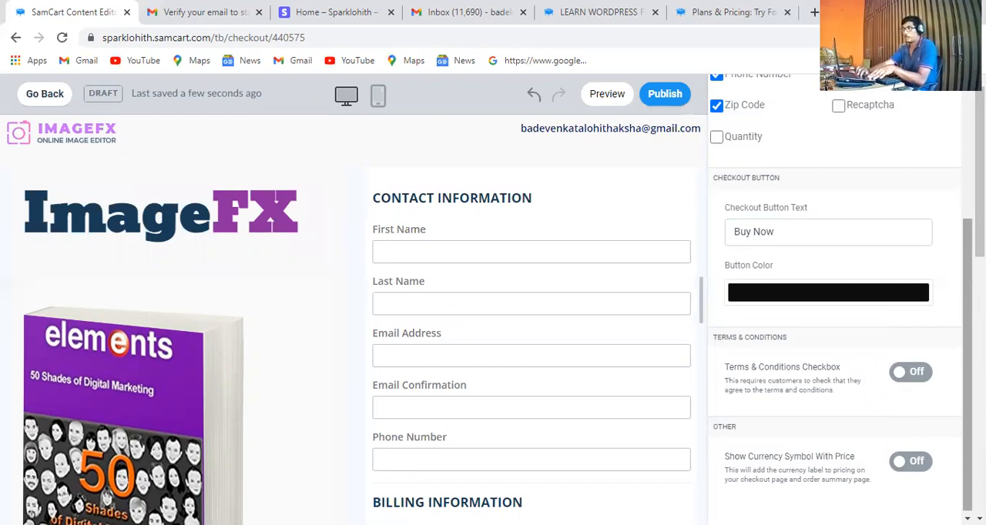
Examine the ready-made Header Area layouts in the collections and return to the list of collections
scroll(836, 308, up, 3)
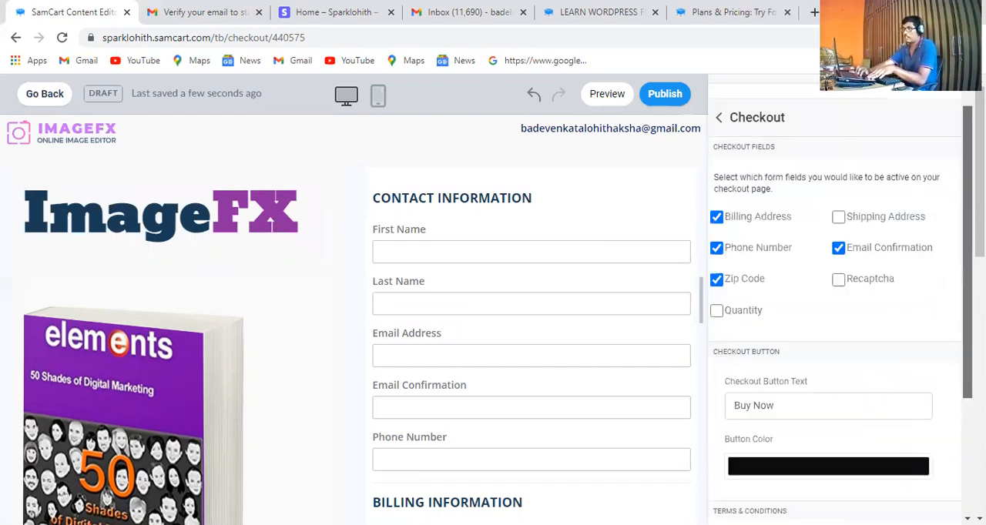
scroll(865, 117, up, 1)
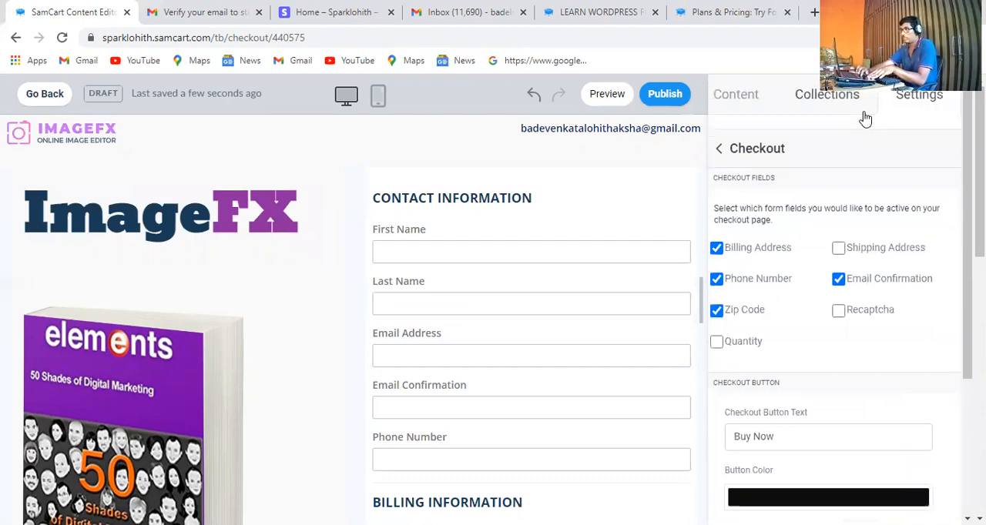
click(822, 95)
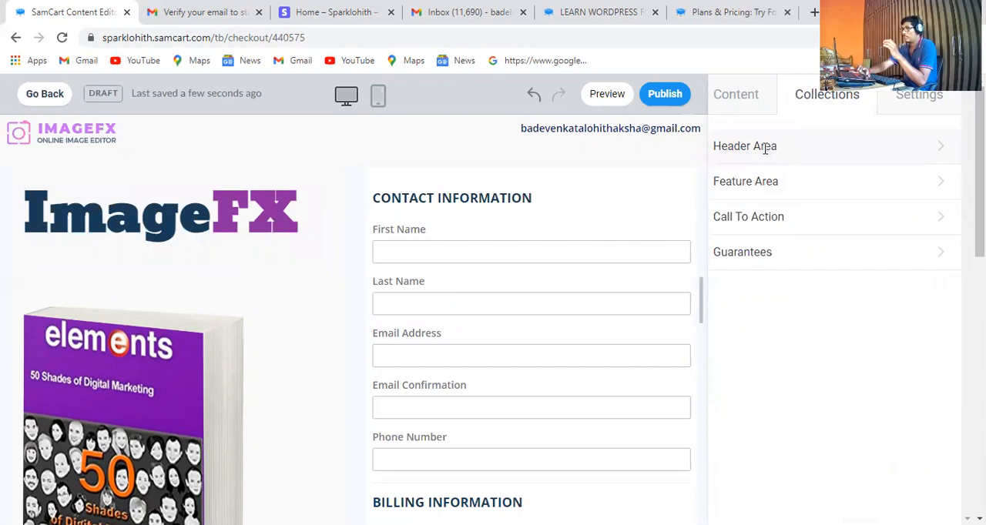
click(764, 151)
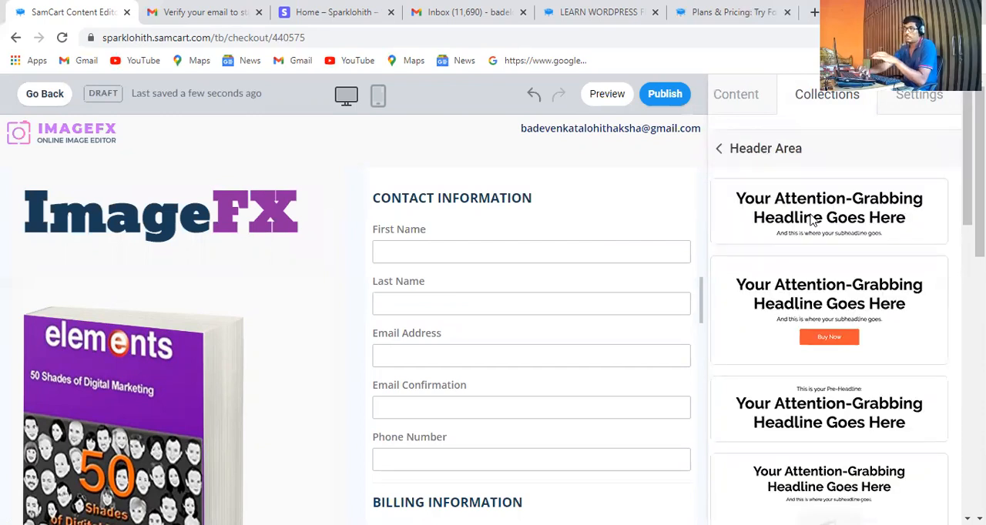
click(721, 150)
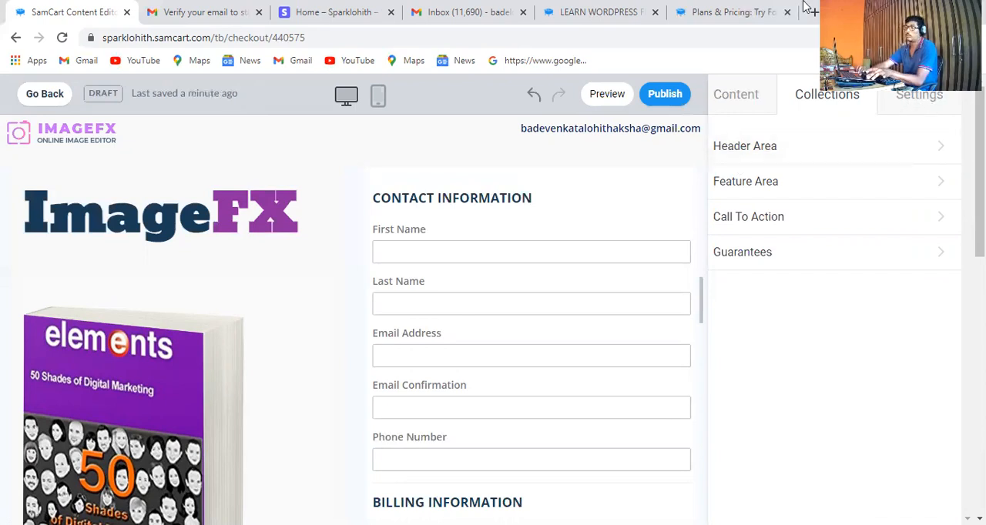
Publish the customized checkout page and return to the product's settings
click(664, 100)
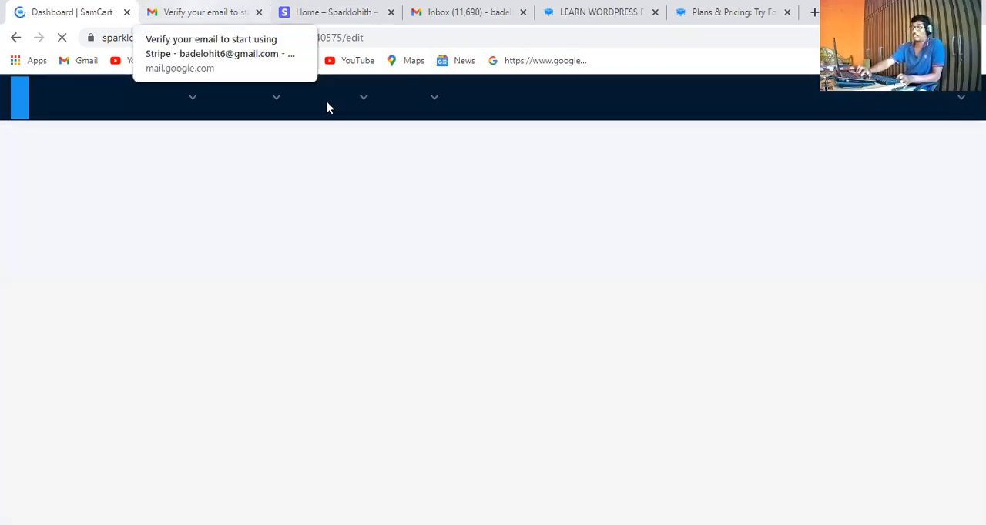
click(322, 106)
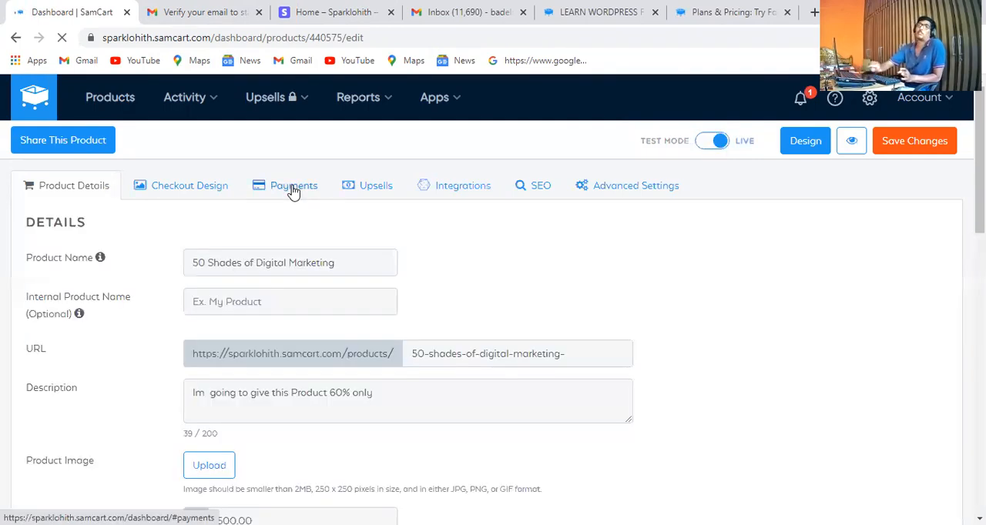
In the product's payment settings, add "50 Shades of Digital Marketing" and "Learn WordPress From Scratch" as optional products
click(293, 193)
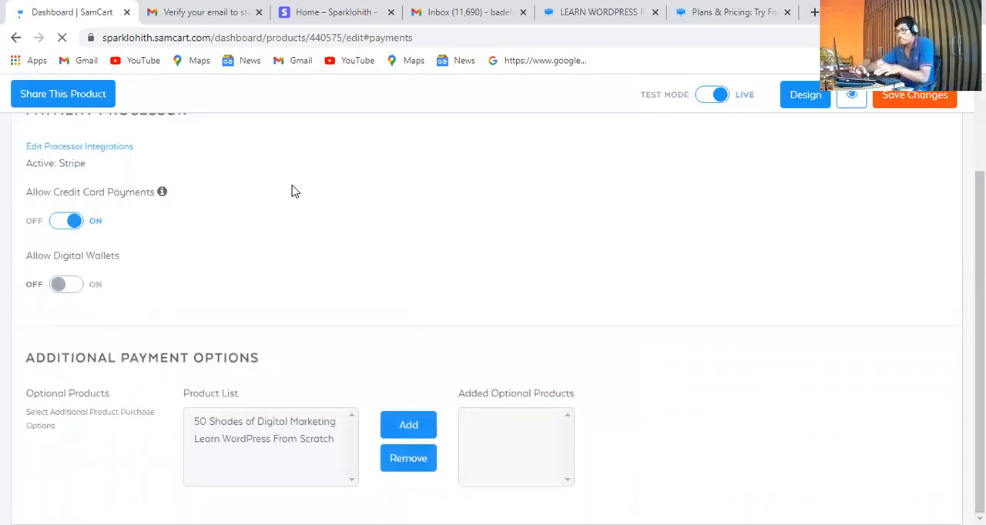
click(308, 423)
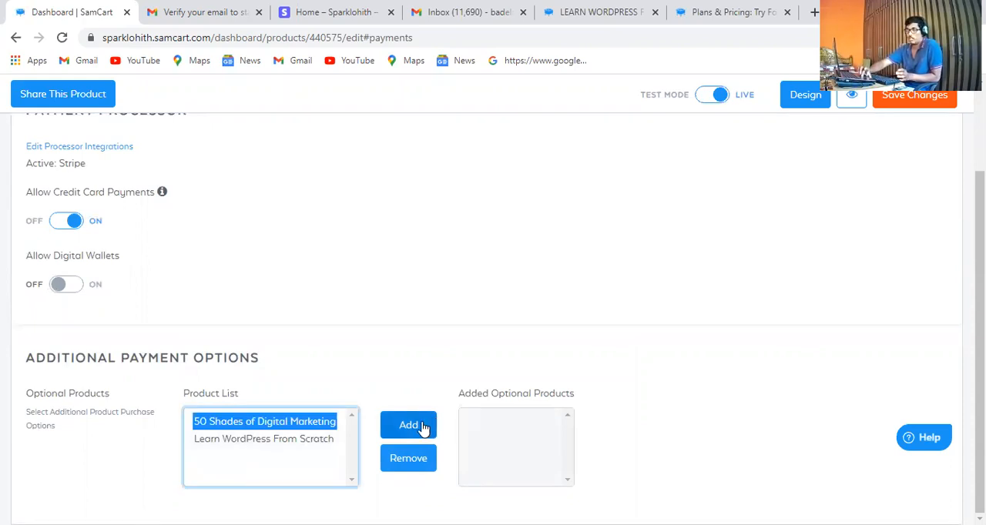
click(423, 428)
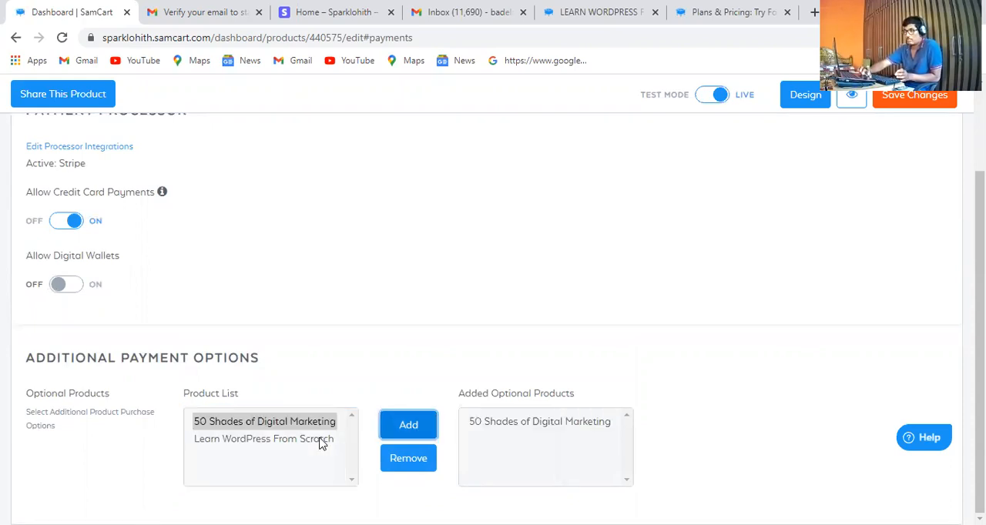
click(356, 439)
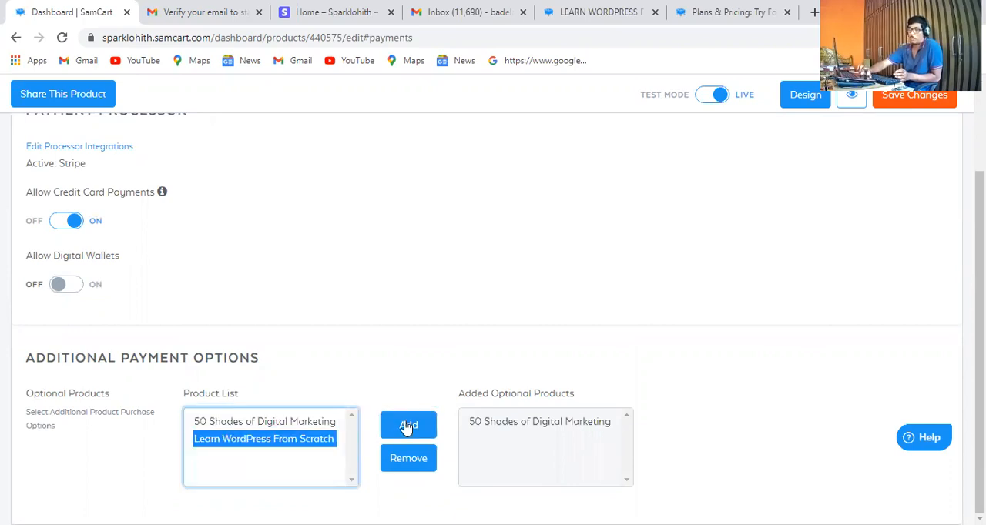
click(407, 428)
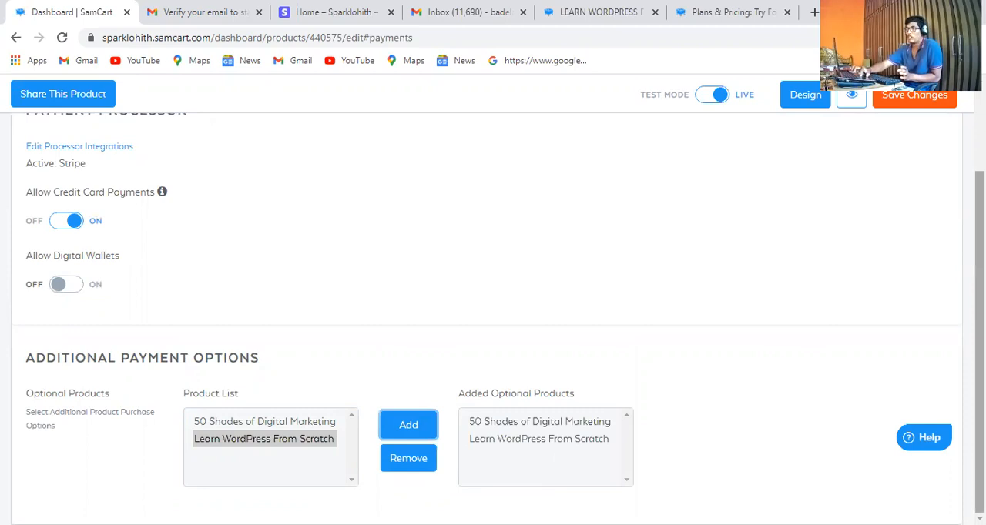
Look over the payment settings and view the product's Upsells features
drag(979, 346, 980, 254)
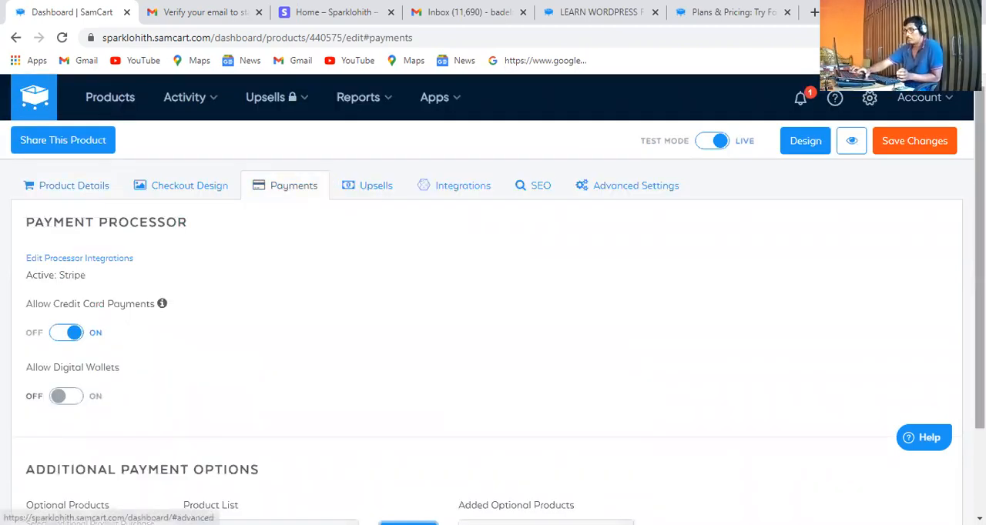
scroll(493, 293, down, 2)
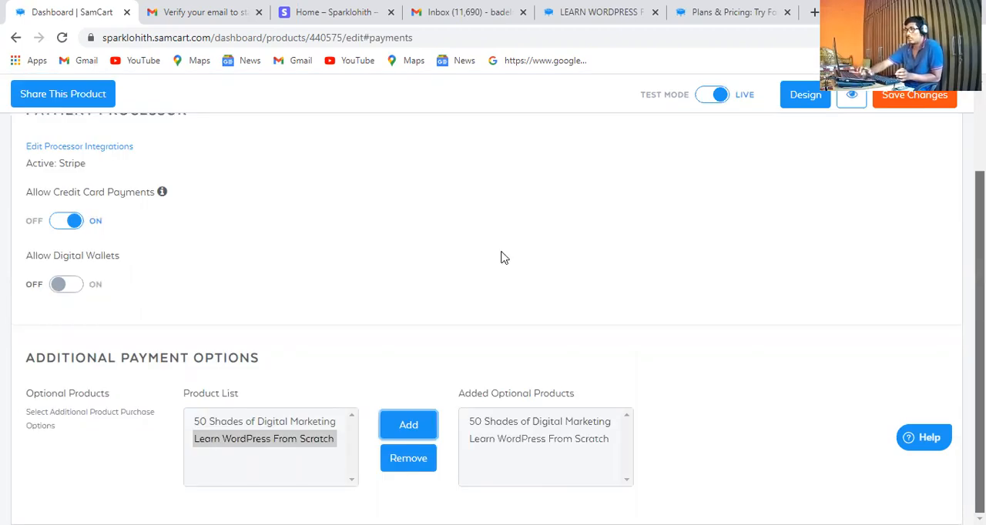
scroll(502, 257, up, 2)
click(374, 189)
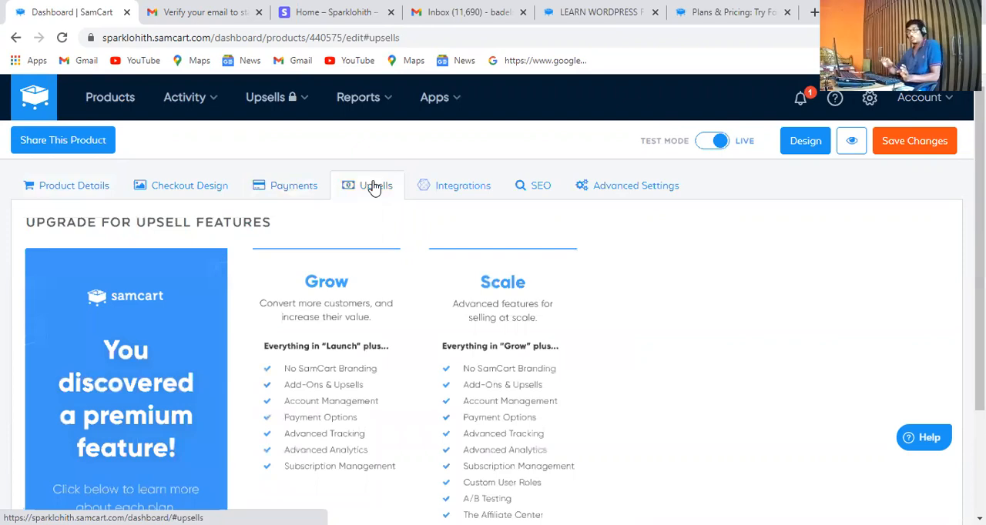
Try to create a new integration rule for the product with the Subscription Charged trigger
click(460, 192)
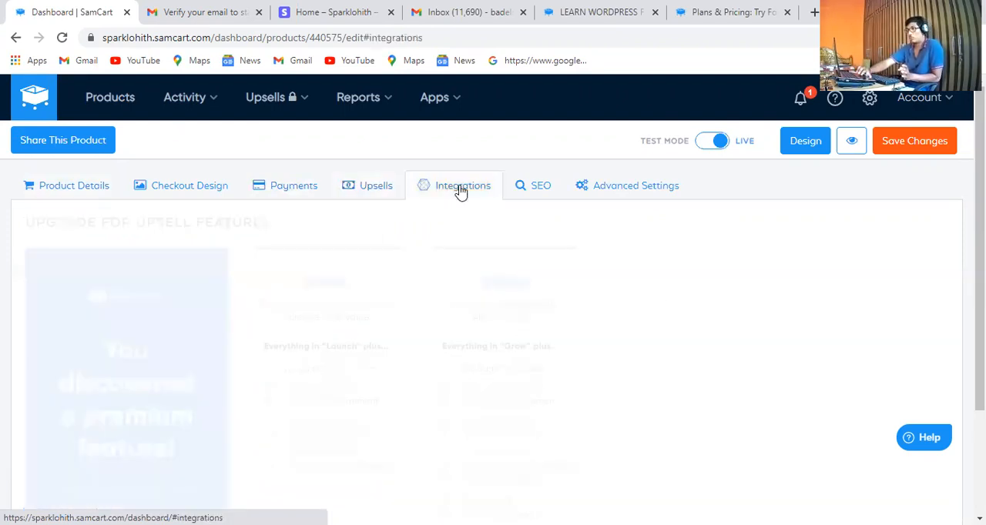
click(912, 344)
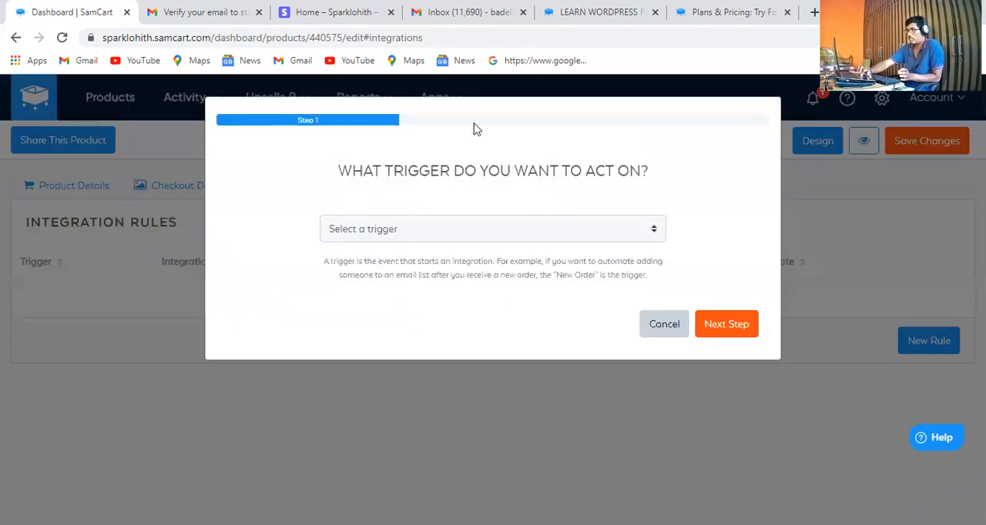
click(554, 238)
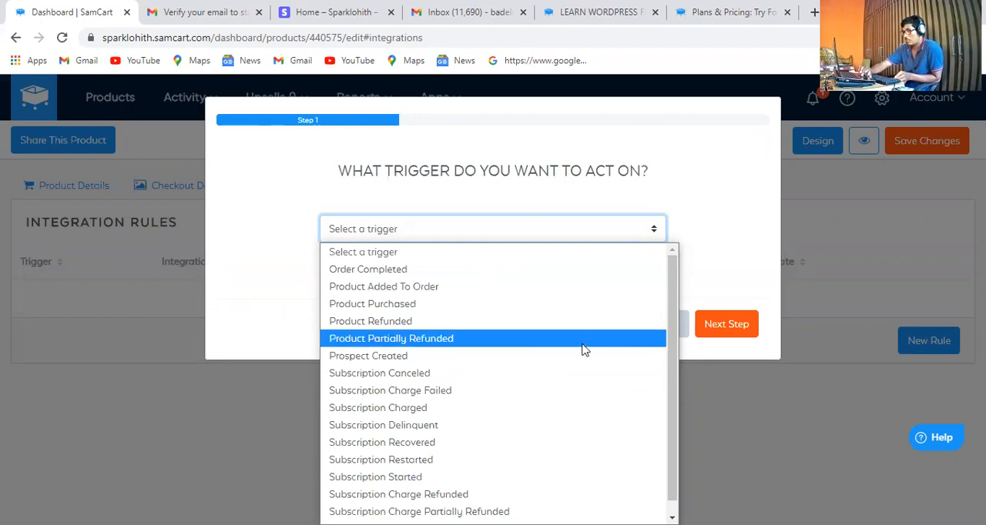
click(599, 409)
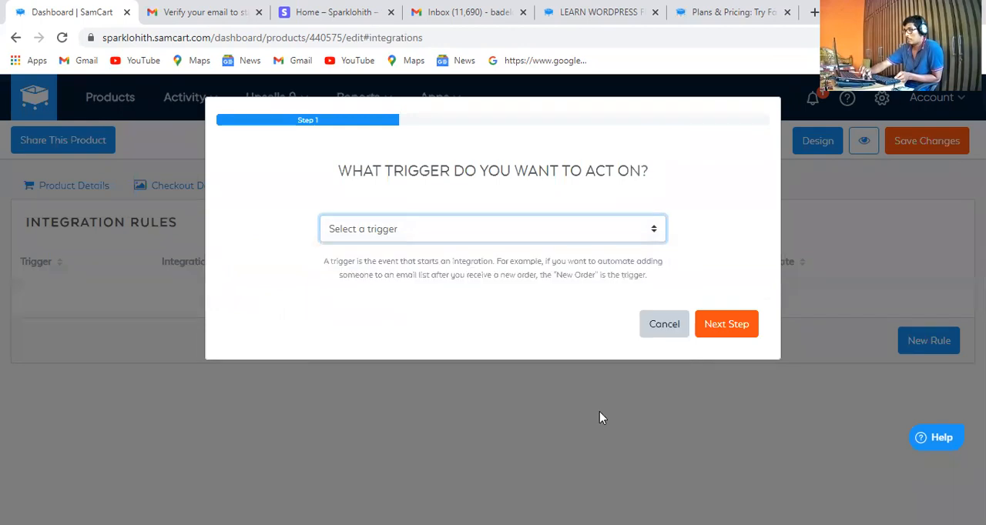
click(725, 328)
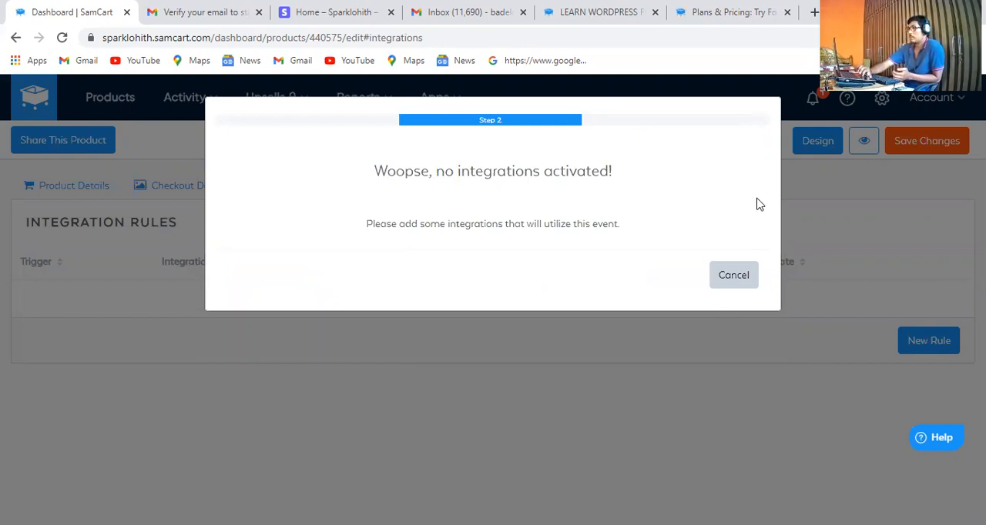
click(733, 276)
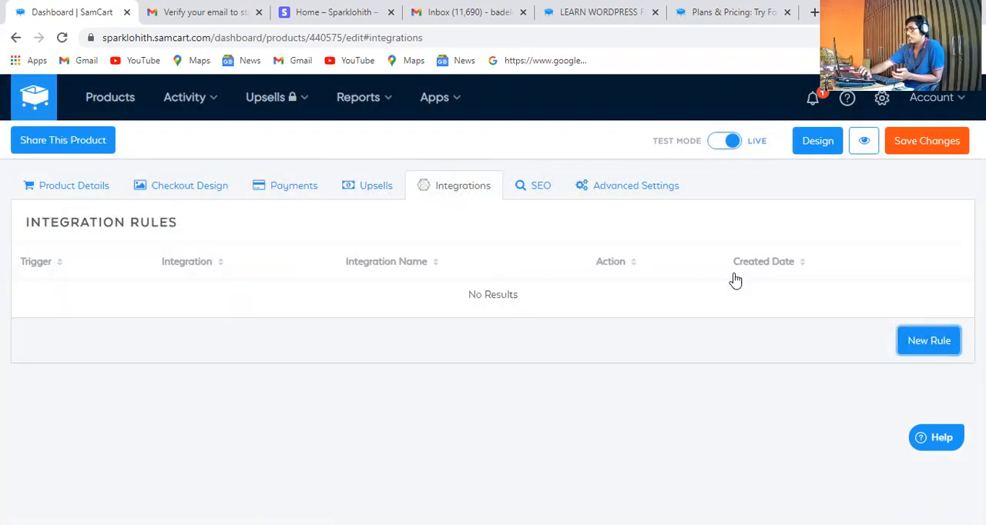
In the product's SEO settings, set the SEO page title to "50 Shades of Digital Marketing"
click(541, 188)
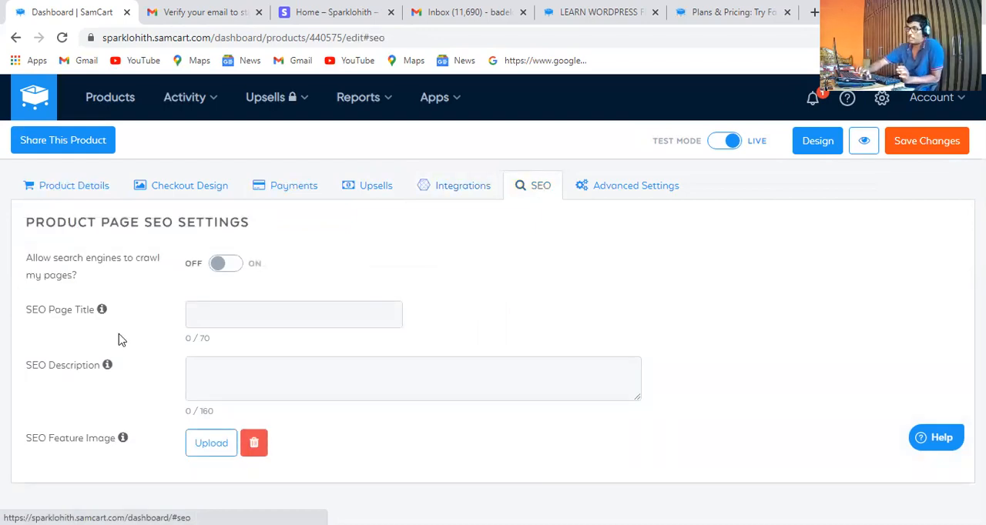
click(218, 321)
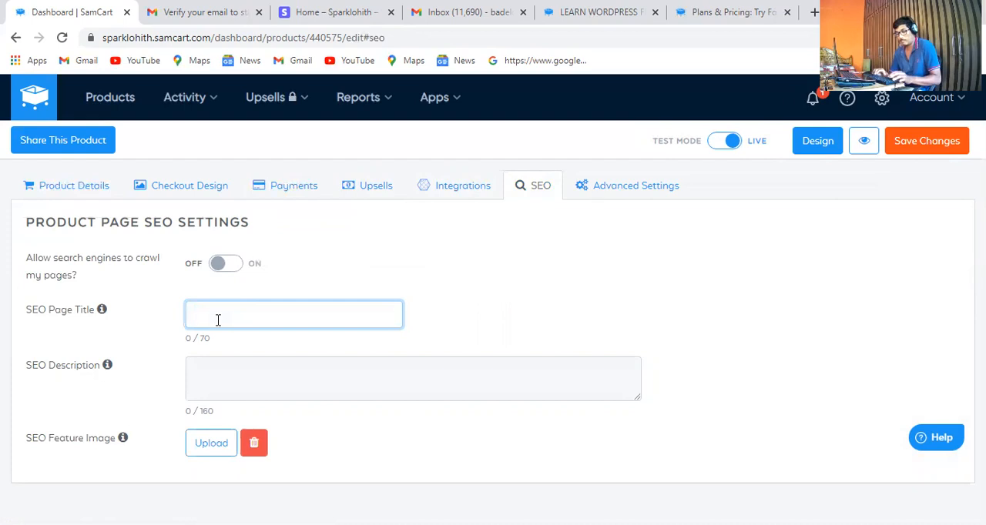
text(50)
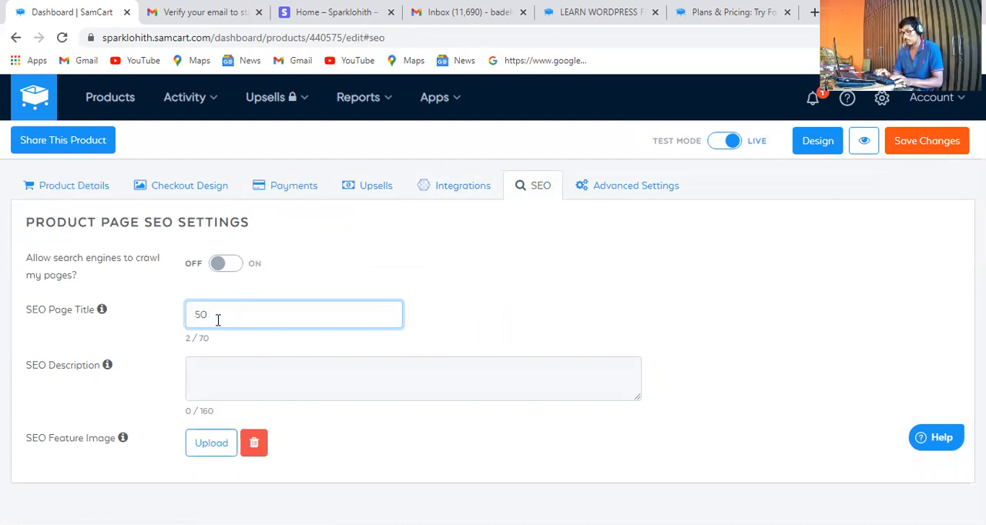
text( Sh)
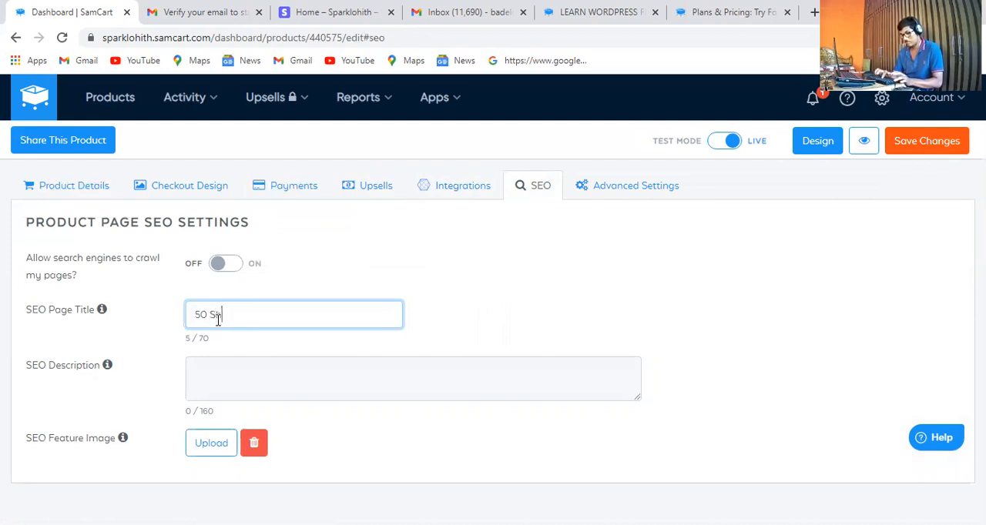
text(ades o)
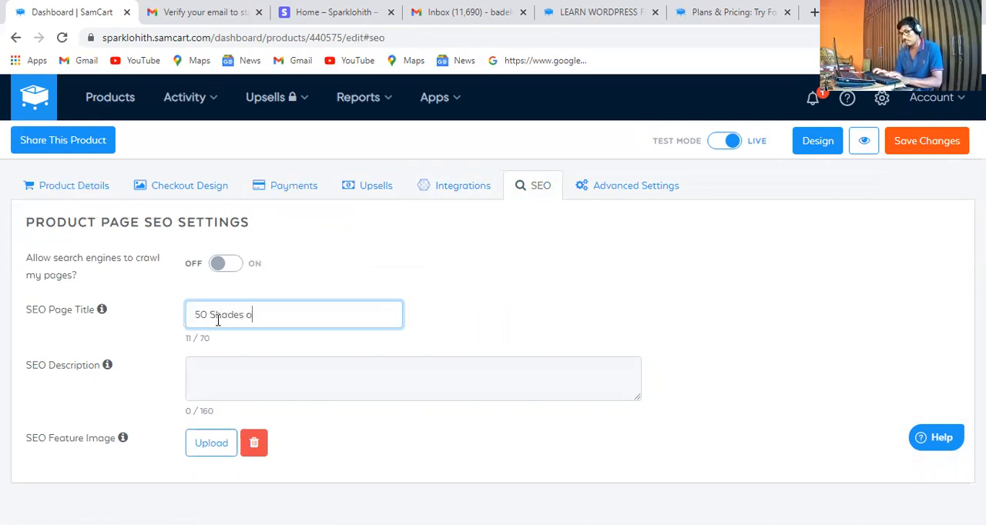
text(f)
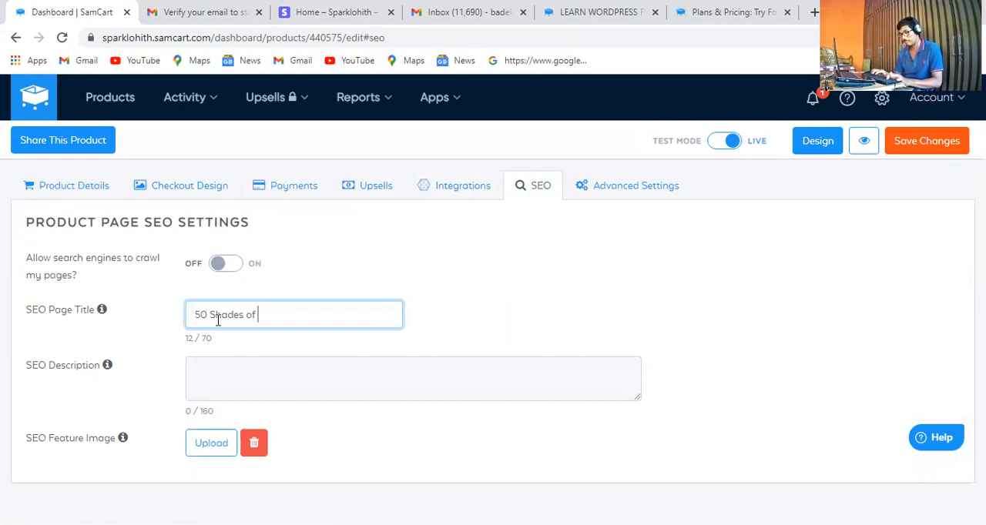
text( Digital)
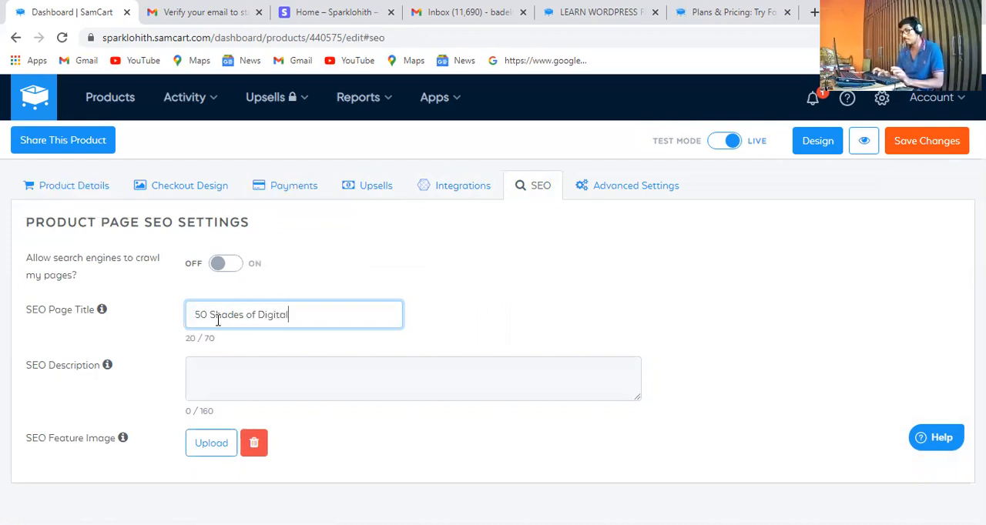
text( Marketing)
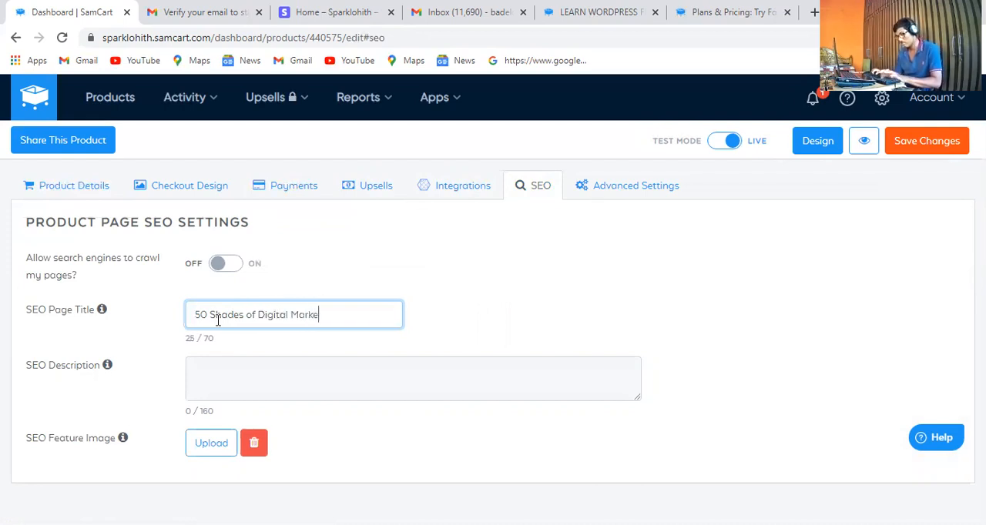
Set the SEO description to "Im going to give this Product 60%"
click(235, 375)
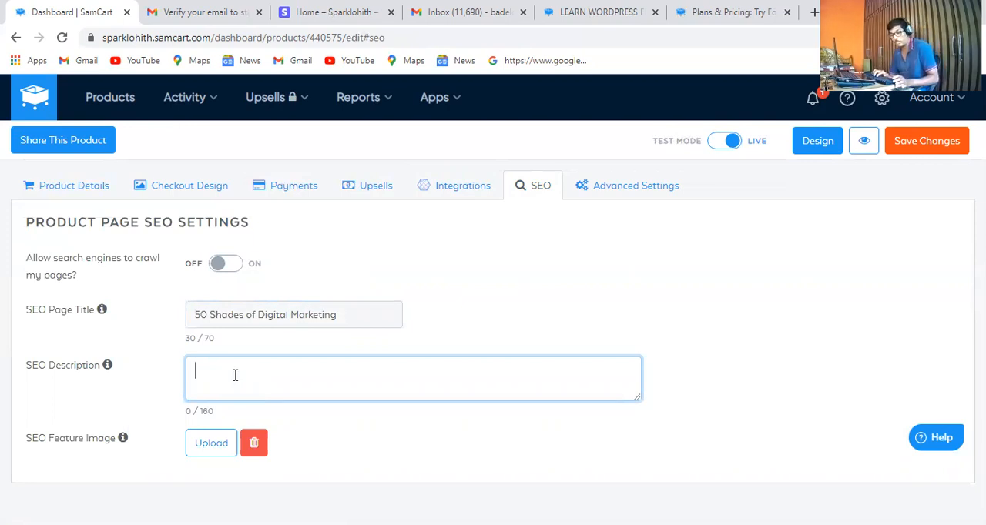
text(Im going to give this Por)
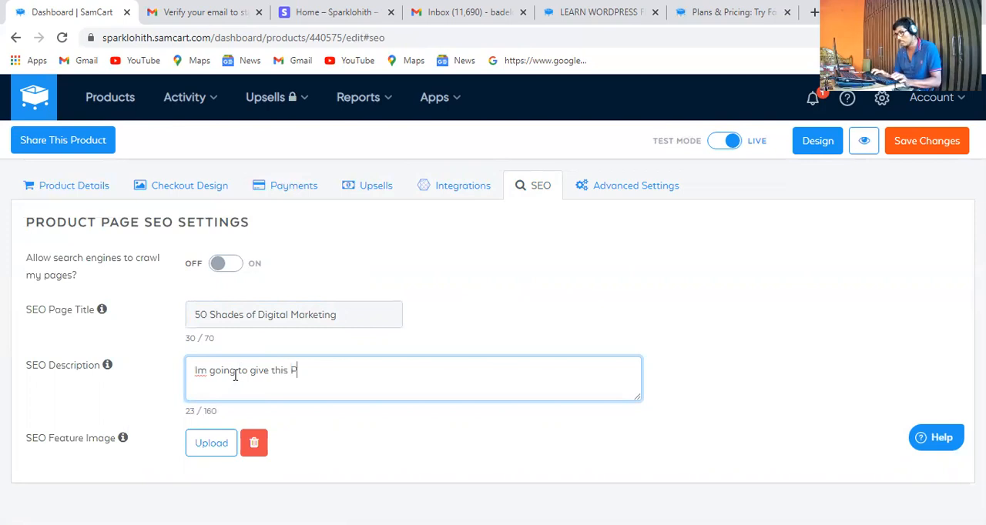
key(BackSpace)
key(BackSpace)
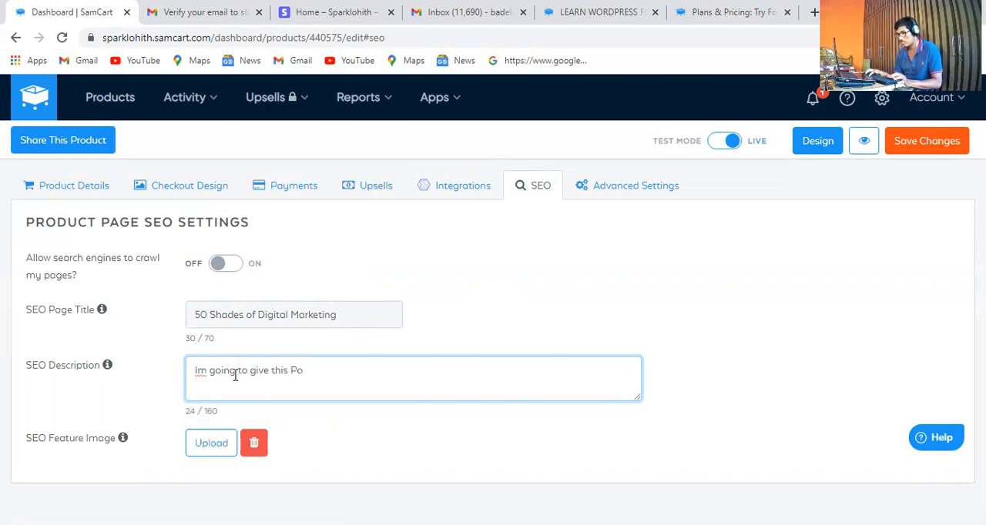
text(roduct )
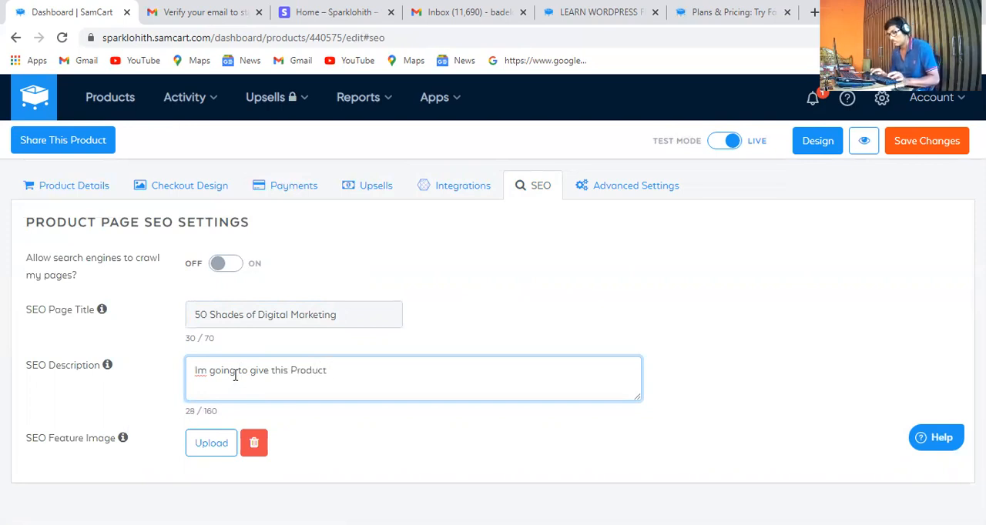
text(60)
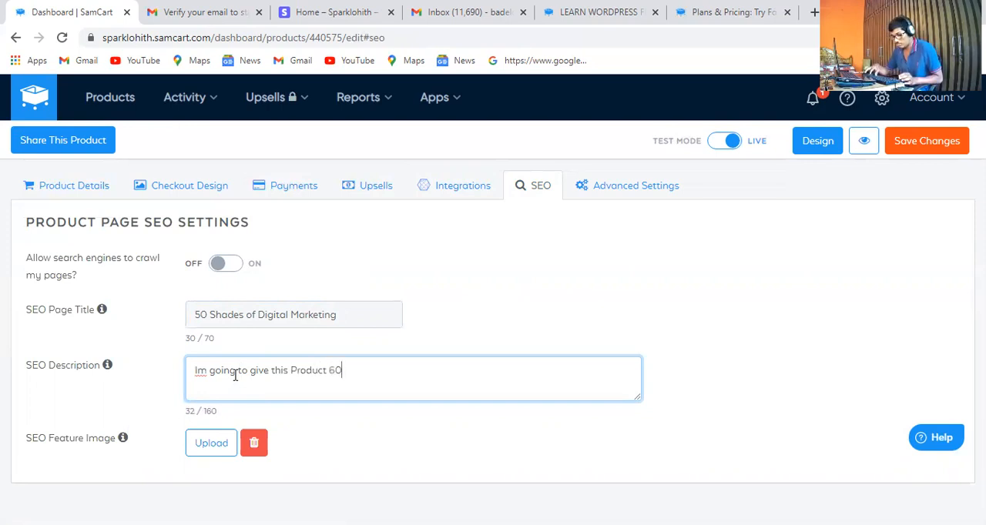
text(%)
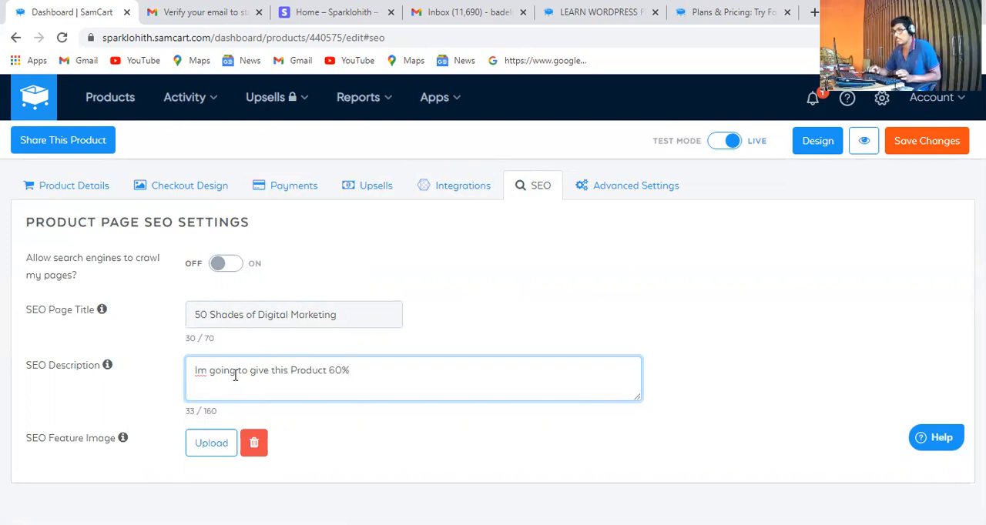
Upload download-1500x1748.png from the Downloads folder and use it as the product's SEO feature image
click(205, 452)
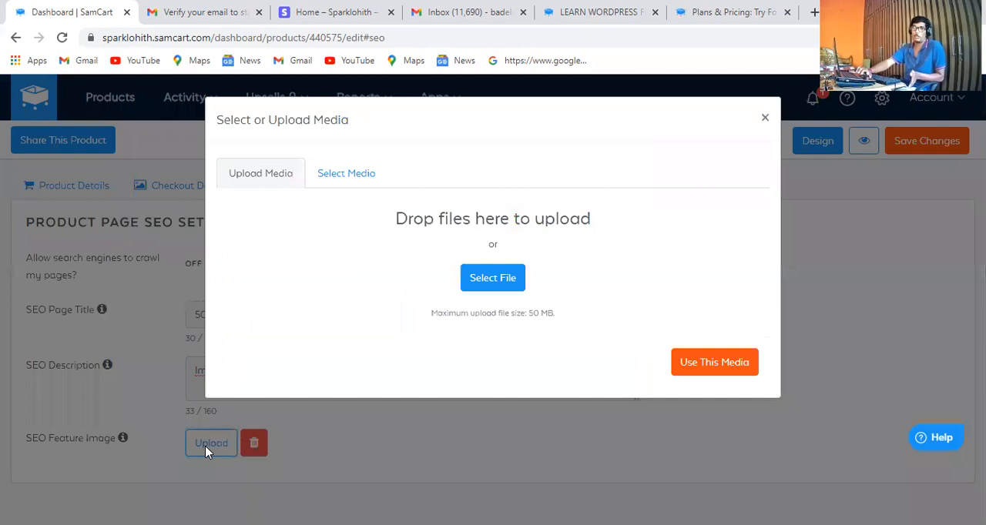
click(498, 288)
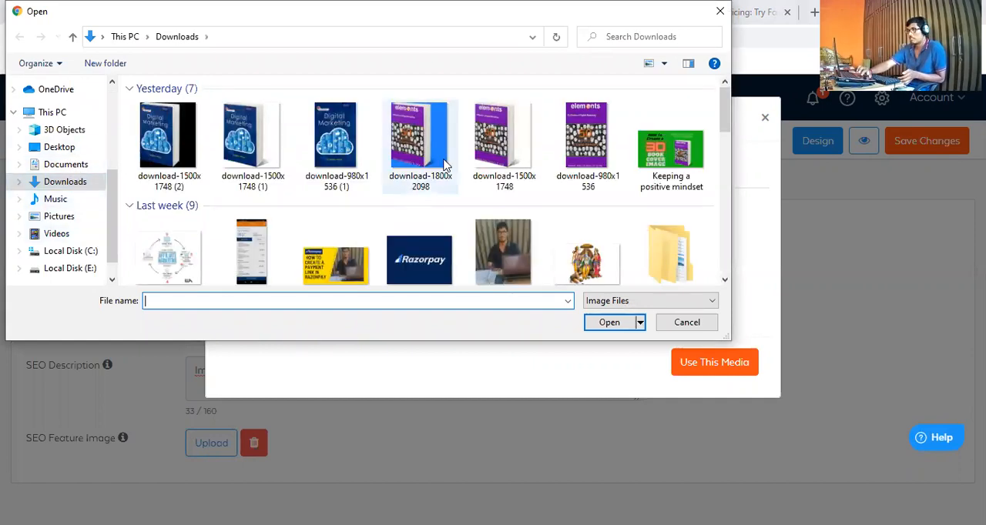
click(418, 133)
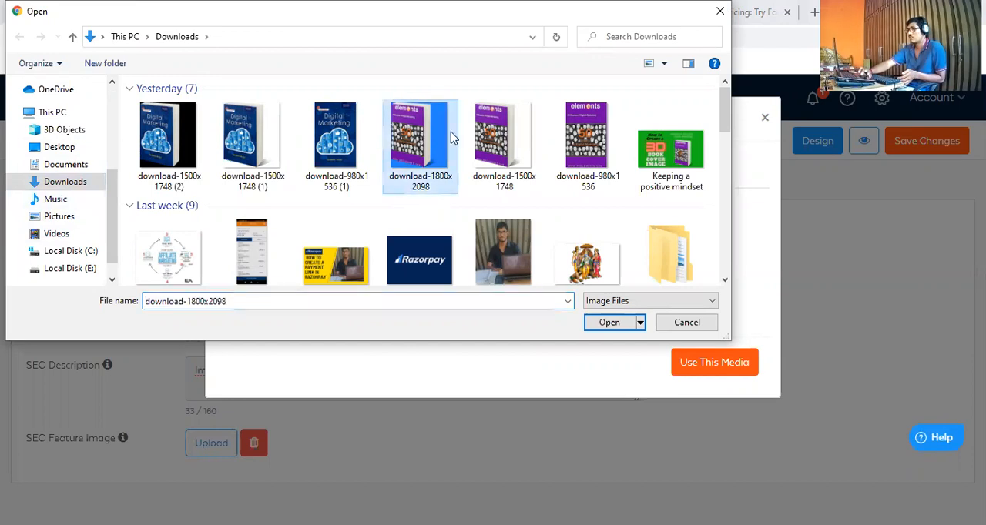
click(504, 136)
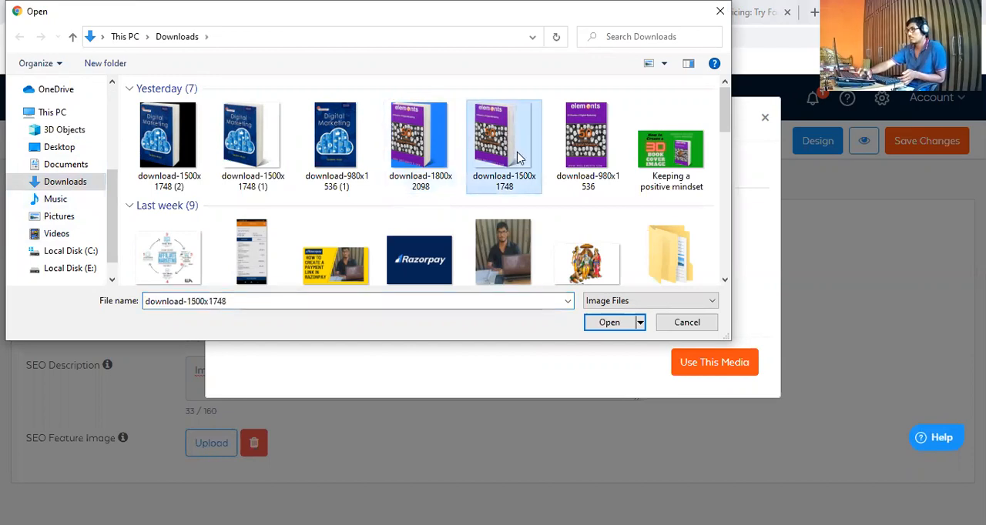
click(609, 322)
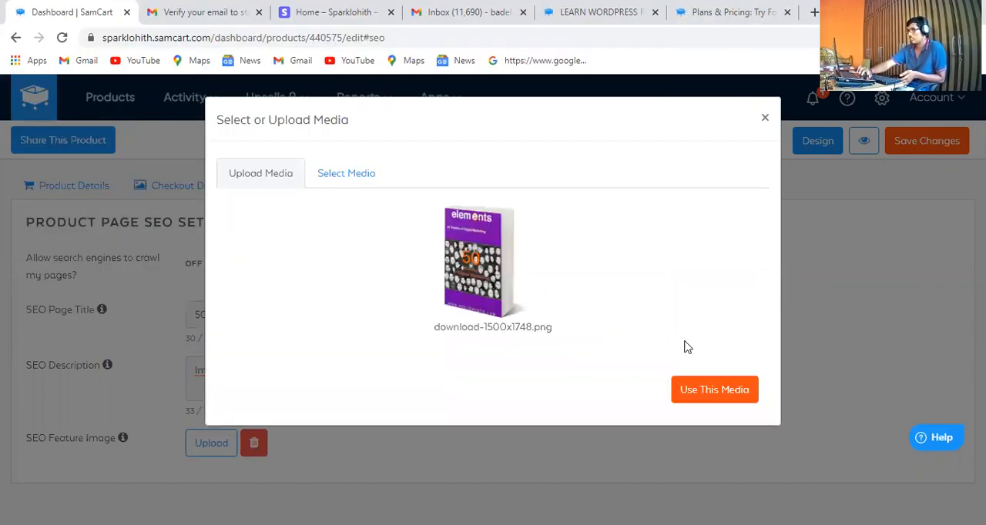
click(719, 392)
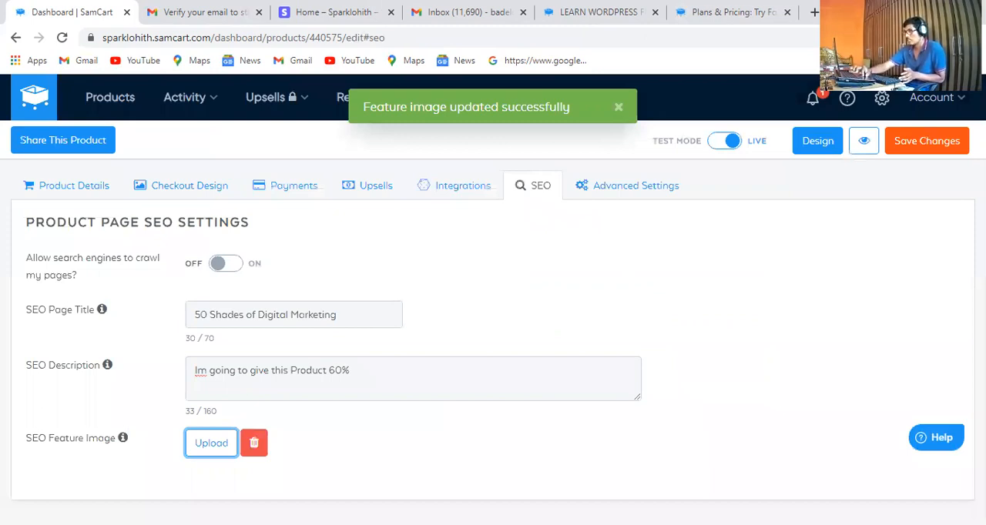
scroll(493, 324, down, 2)
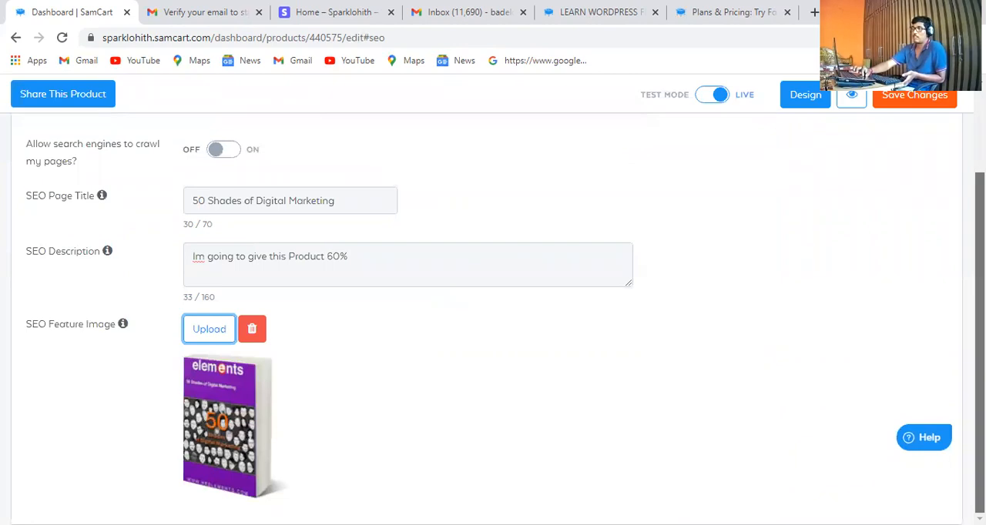
scroll(623, 192, up, 2)
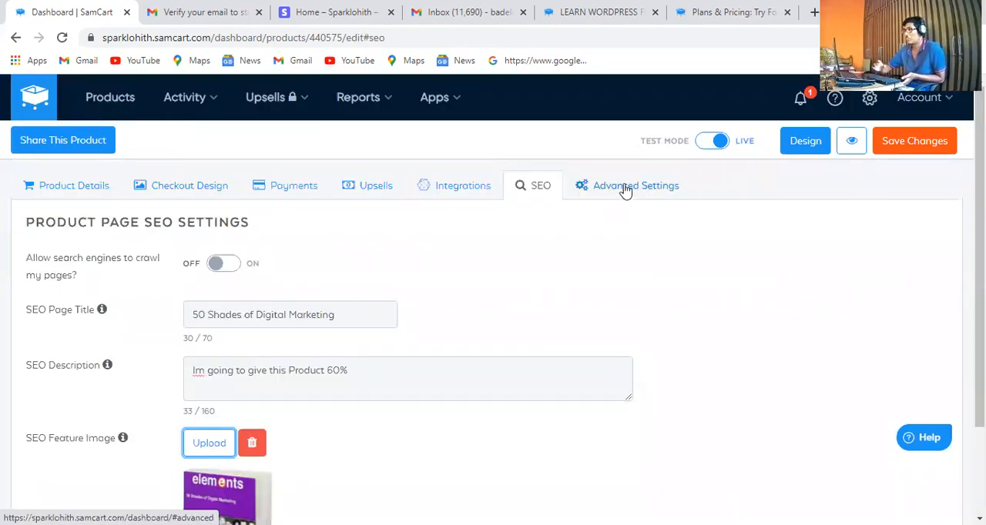
Look over the product's advanced settings for scripts and pixels, the custom domain, checkout form delay and closing the checkout page
click(624, 190)
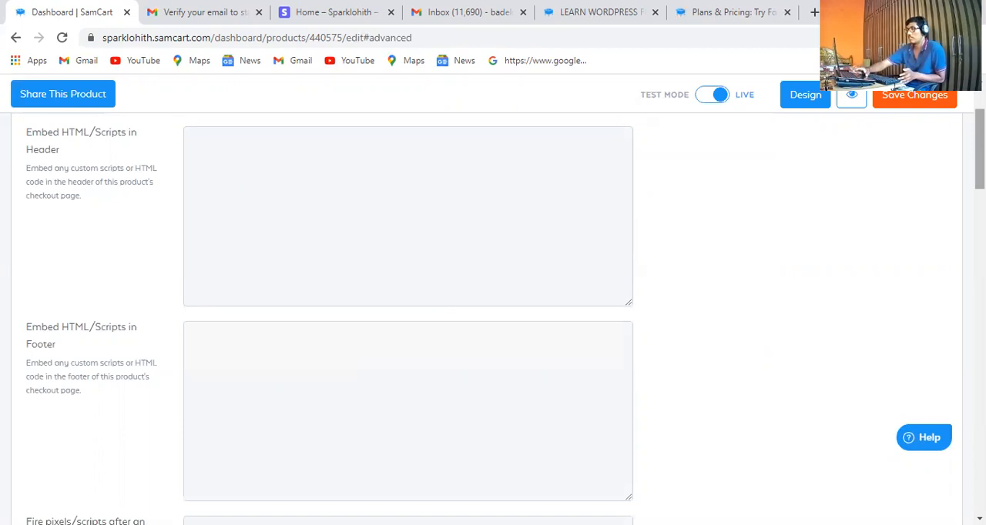
scroll(493, 316, down, 3)
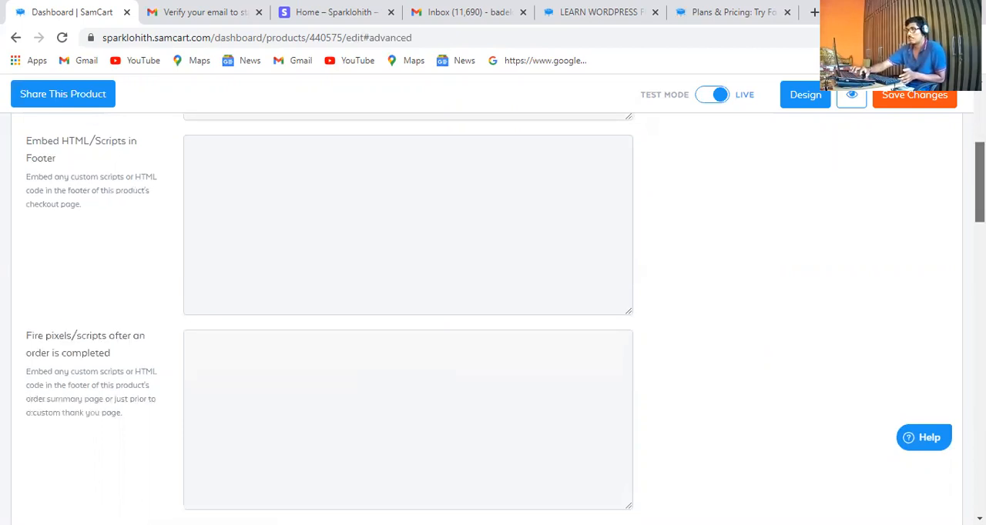
scroll(493, 316, up, 3)
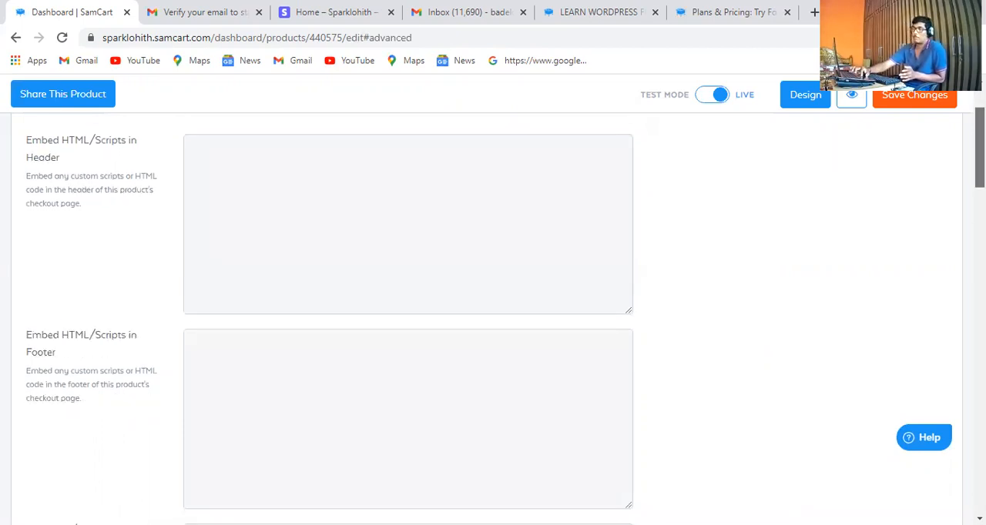
scroll(409, 316, up, 2)
scroll(408, 316, down, 4)
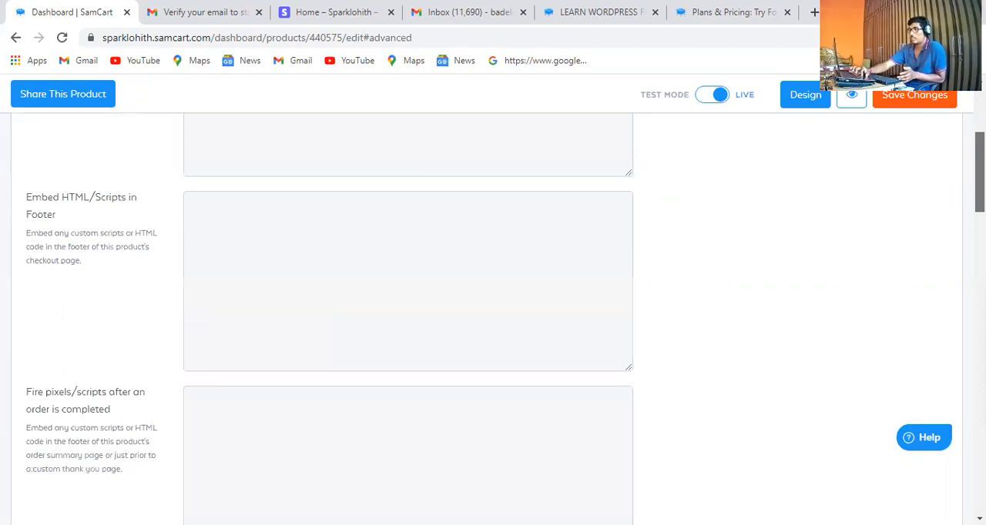
scroll(608, 146, up, 4)
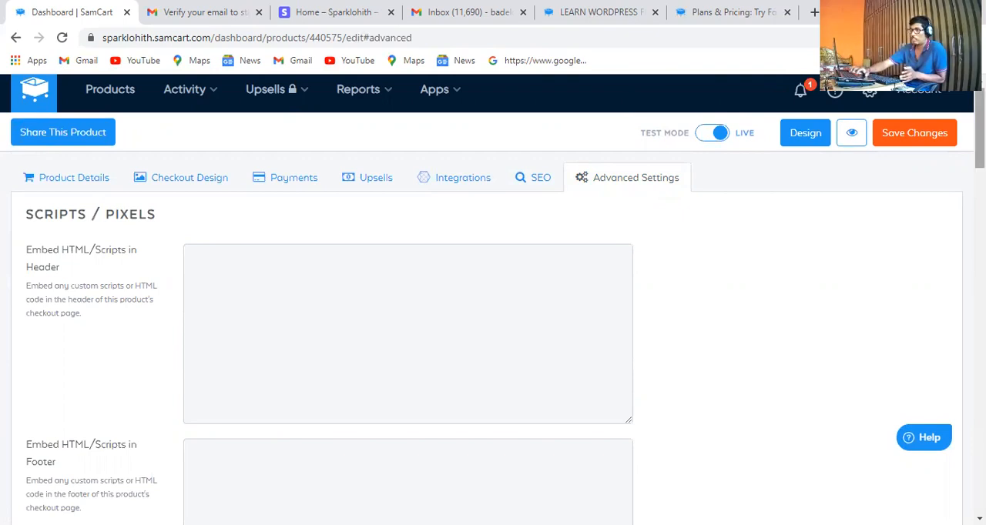
scroll(493, 324, down, 6)
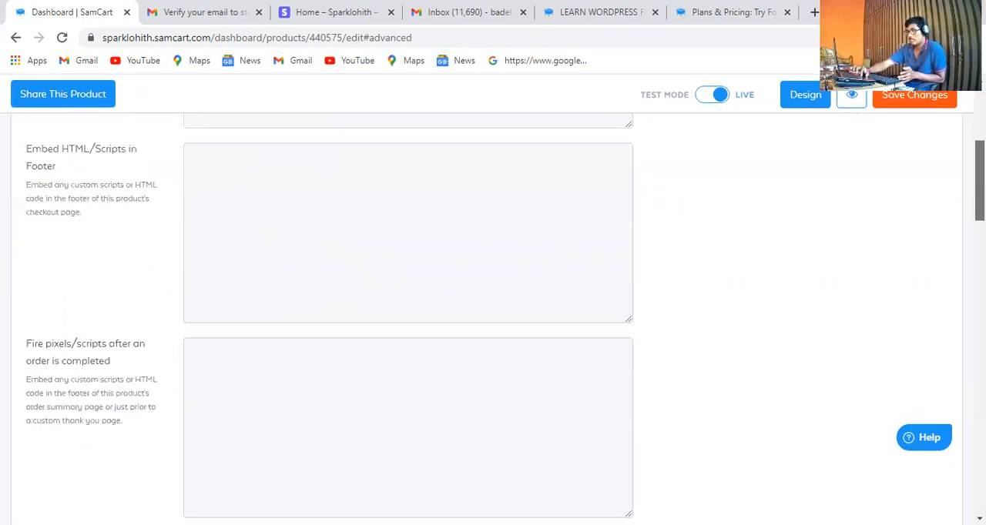
scroll(493, 323, down, 3)
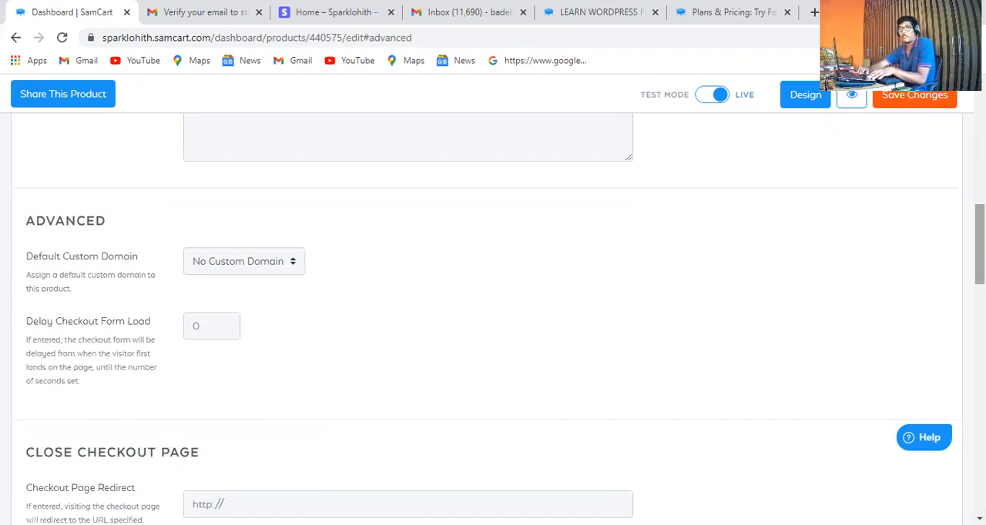
scroll(493, 318, down, 3)
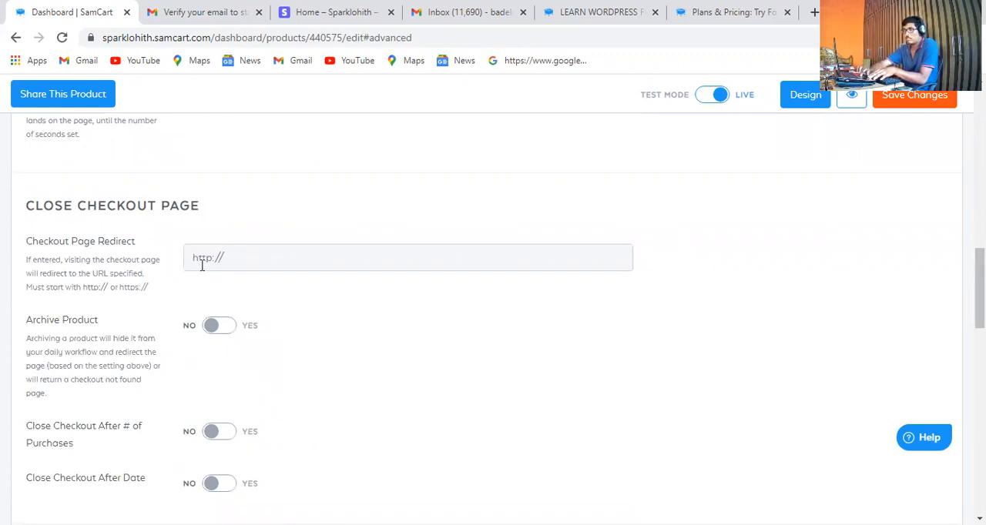
click(229, 260)
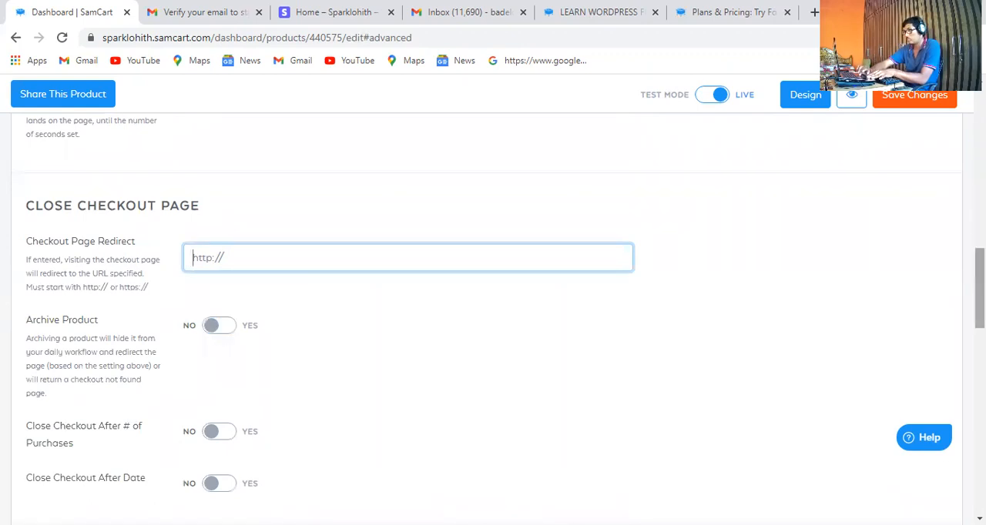
In the product's language settings, set the pre-fill language to None
scroll(493, 308, down, 2)
scroll(493, 309, down, 3)
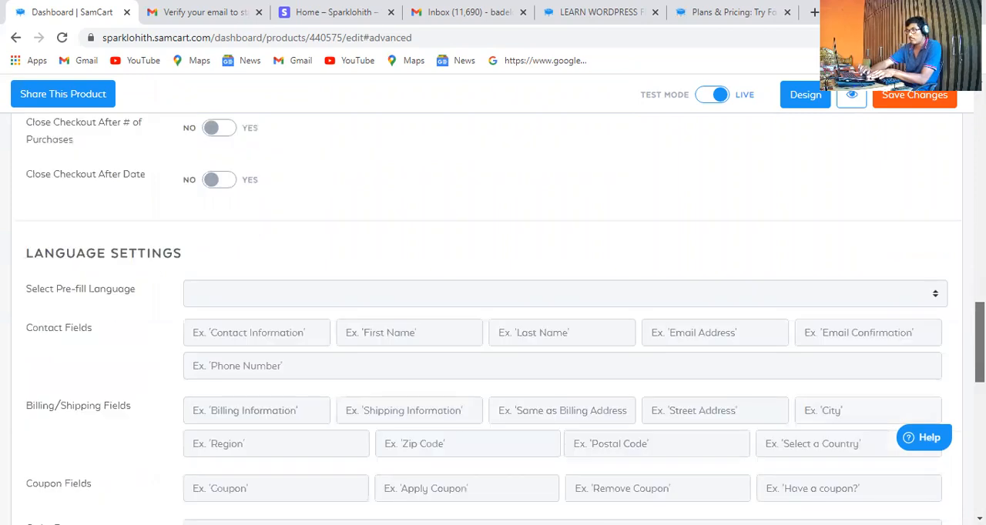
scroll(731, 271, down, 2)
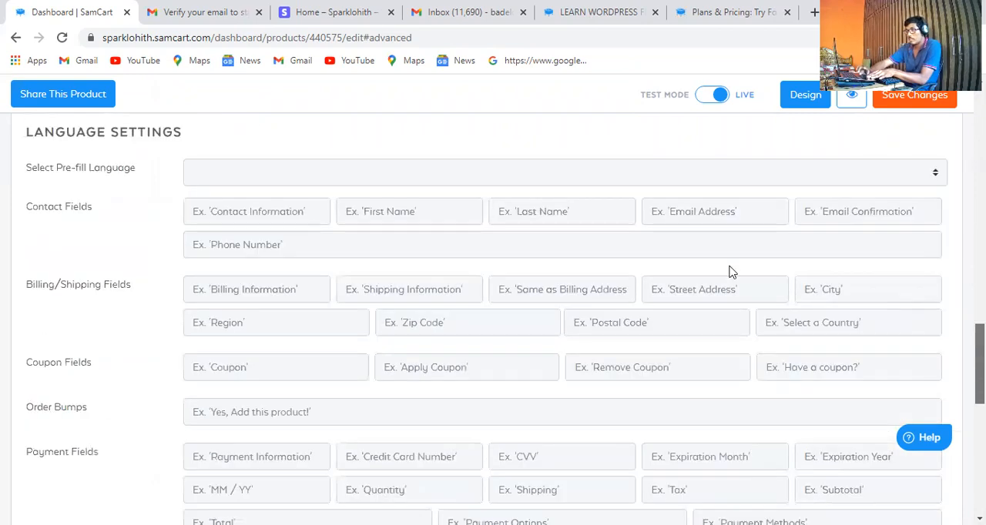
click(299, 179)
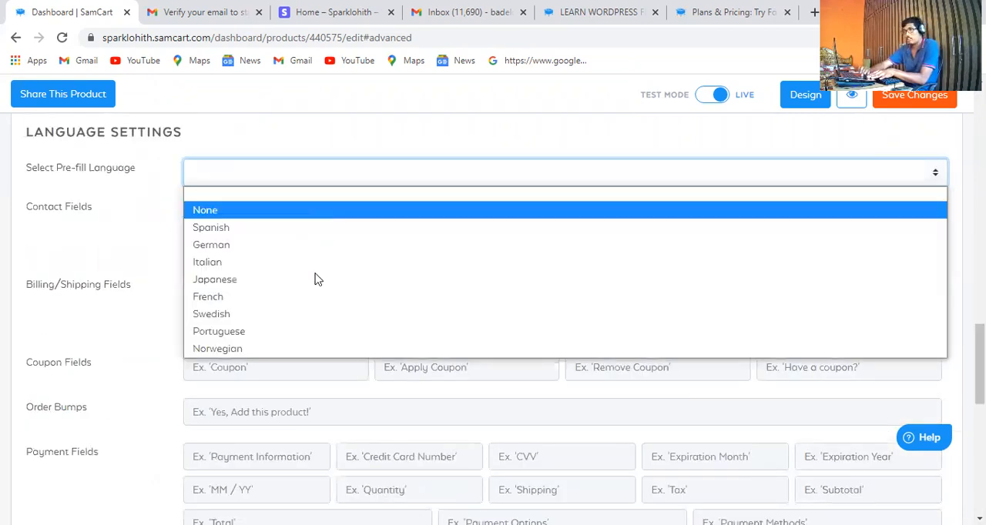
key(Down)
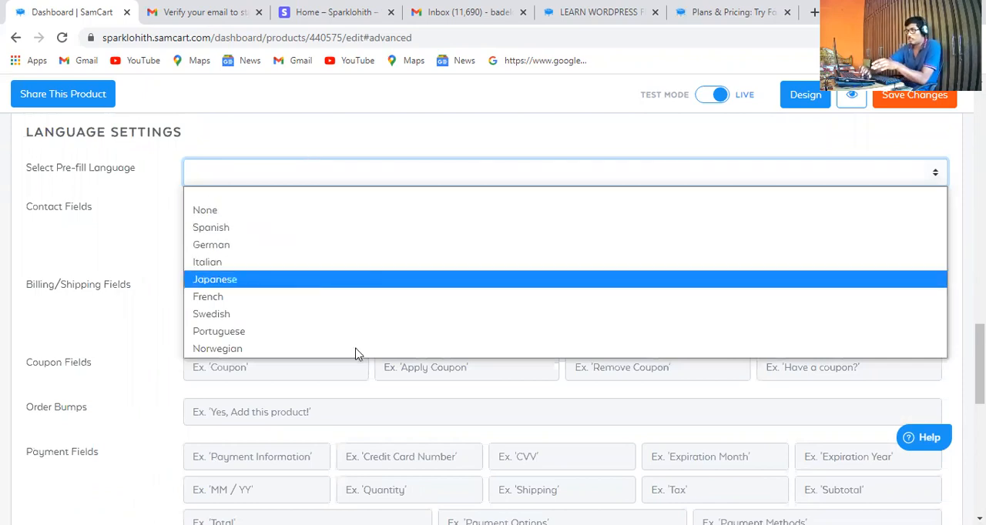
click(329, 217)
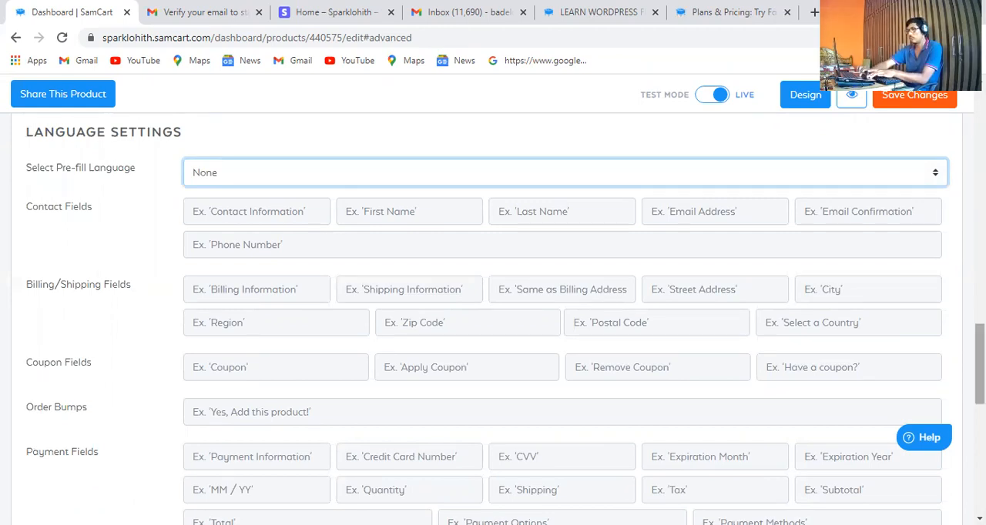
Look over the remaining custom language fields and review the Grow and Scale plan features for upsells
scroll(505, 319, down, 3)
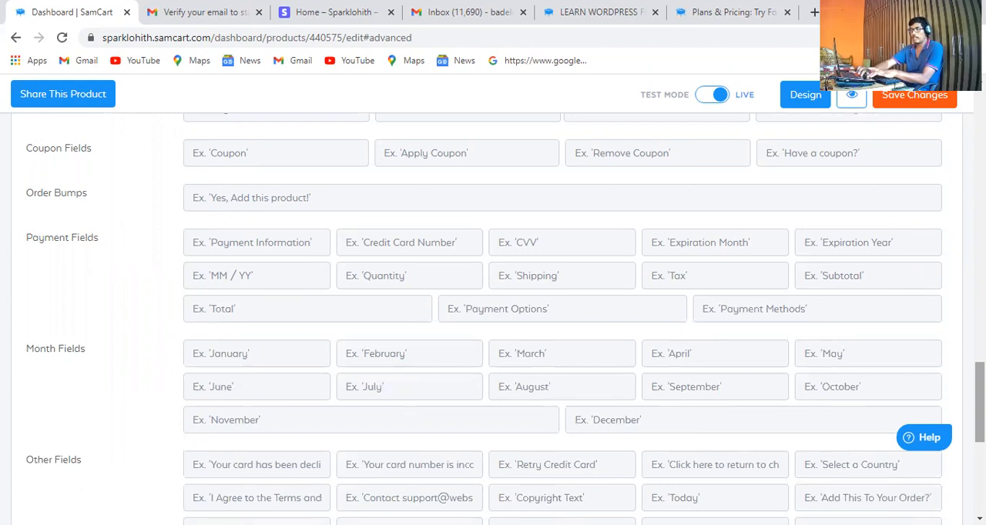
scroll(493, 319, down, 3)
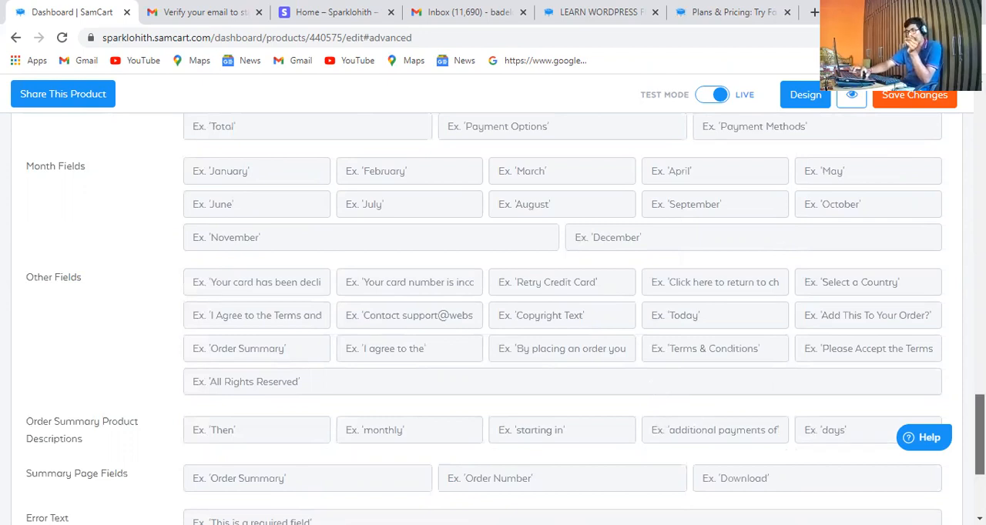
scroll(493, 319, down, 2)
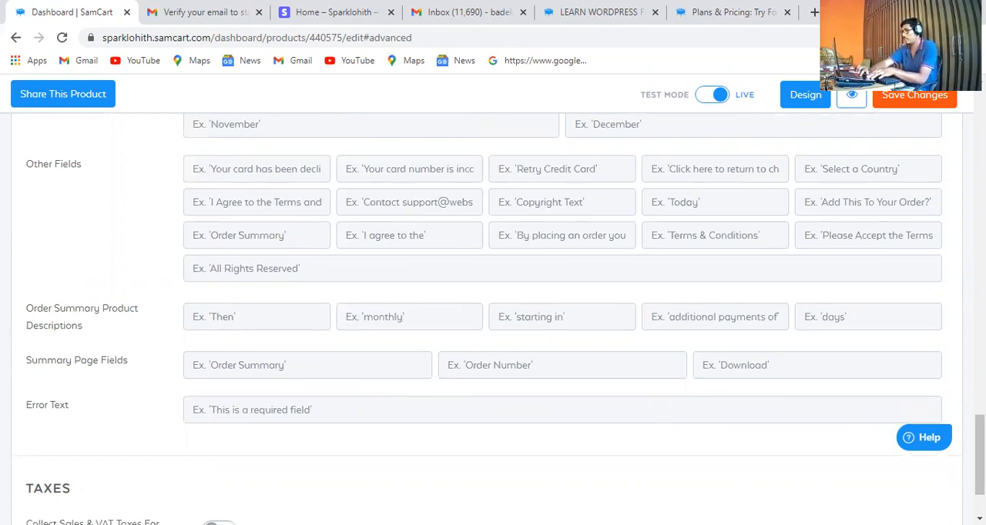
drag(980, 454, 980, 125)
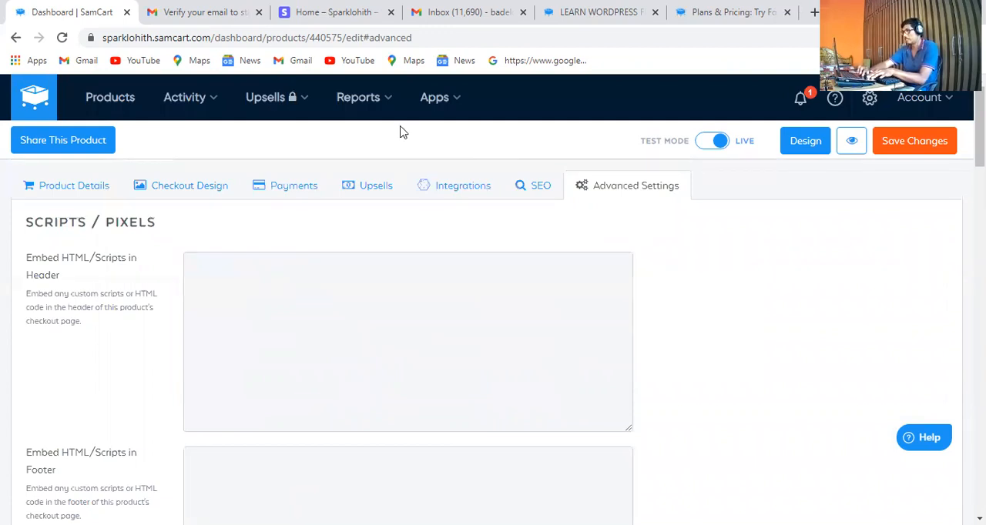
click(459, 192)
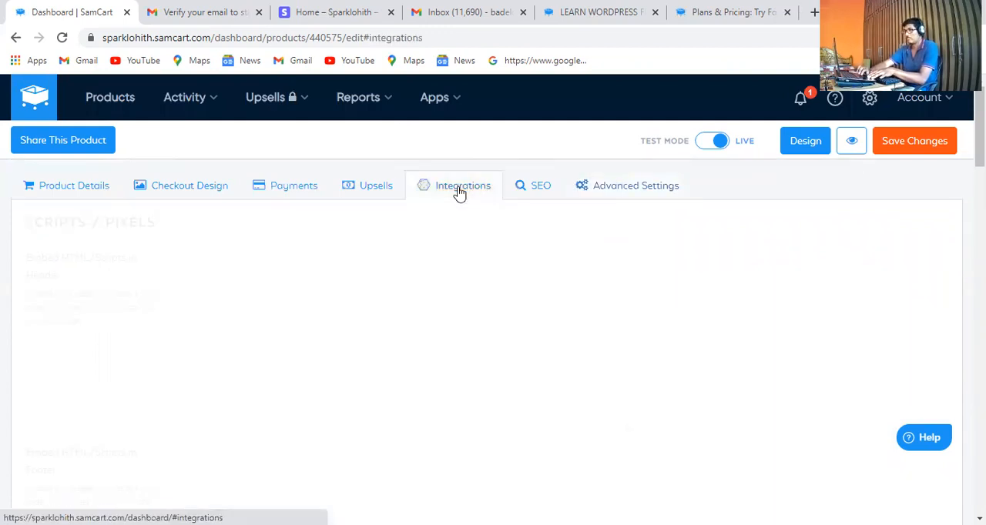
click(375, 187)
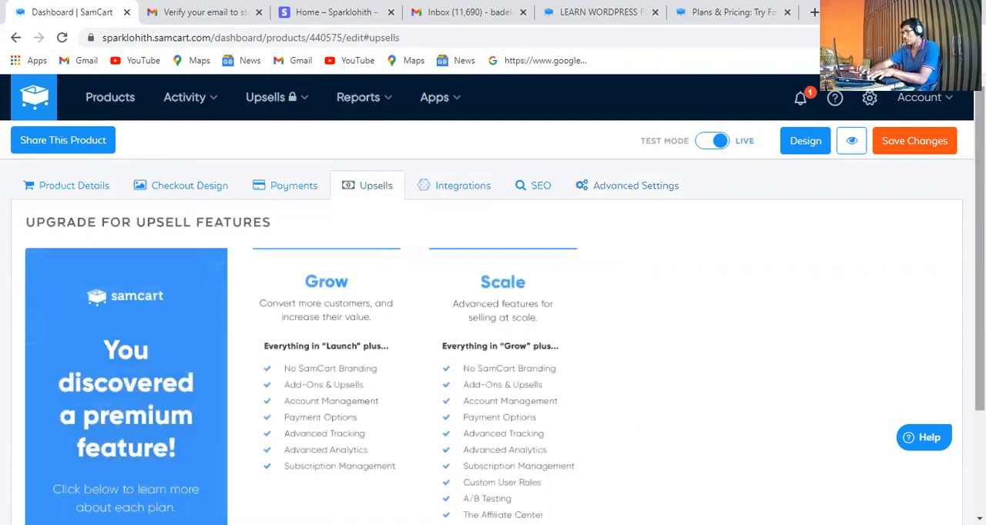
scroll(493, 308, down, 1)
scroll(493, 308, down, 1)
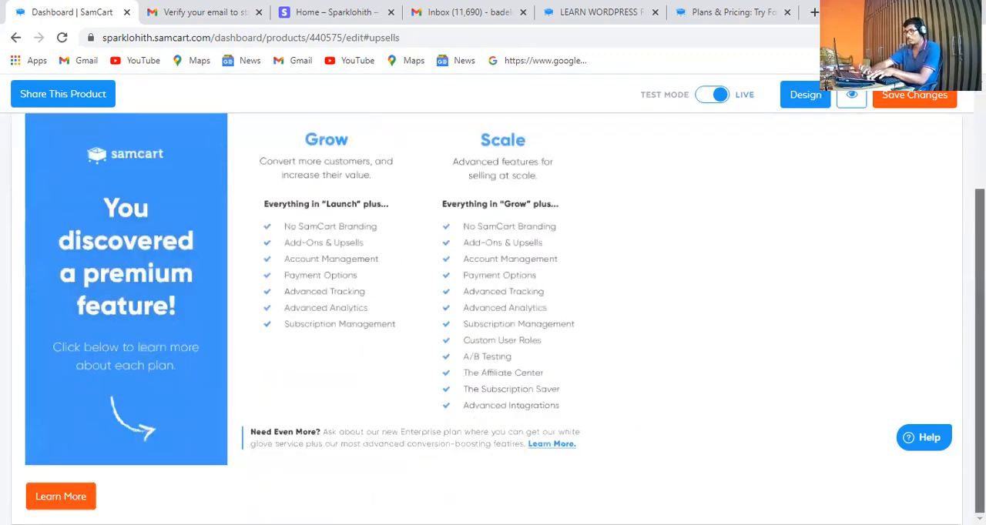
scroll(766, 154, up, 2)
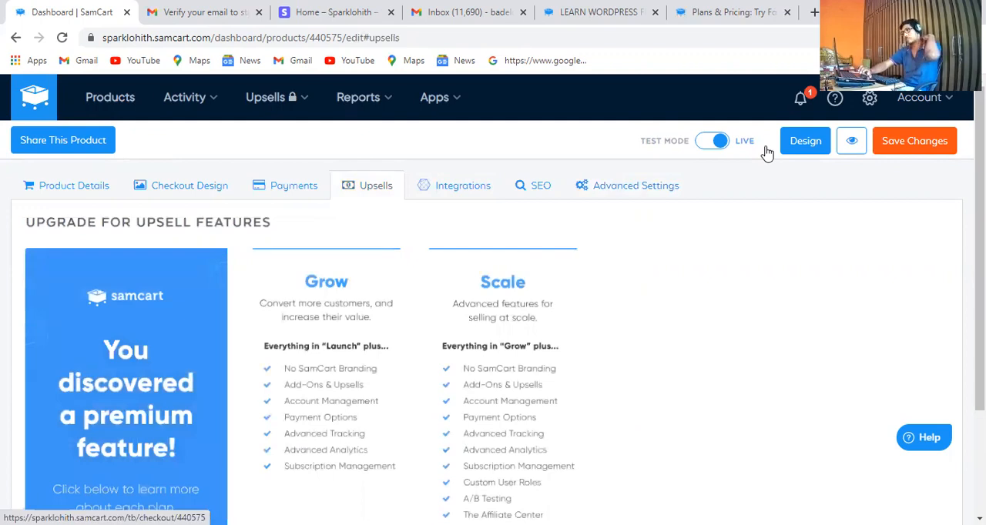
Save the product changes and return to the product's advanced script settings
click(907, 149)
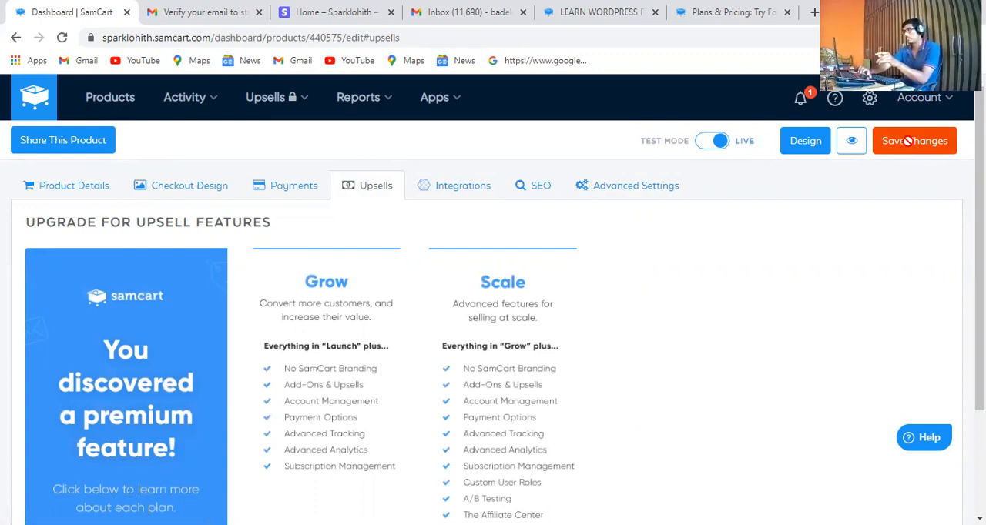
click(908, 141)
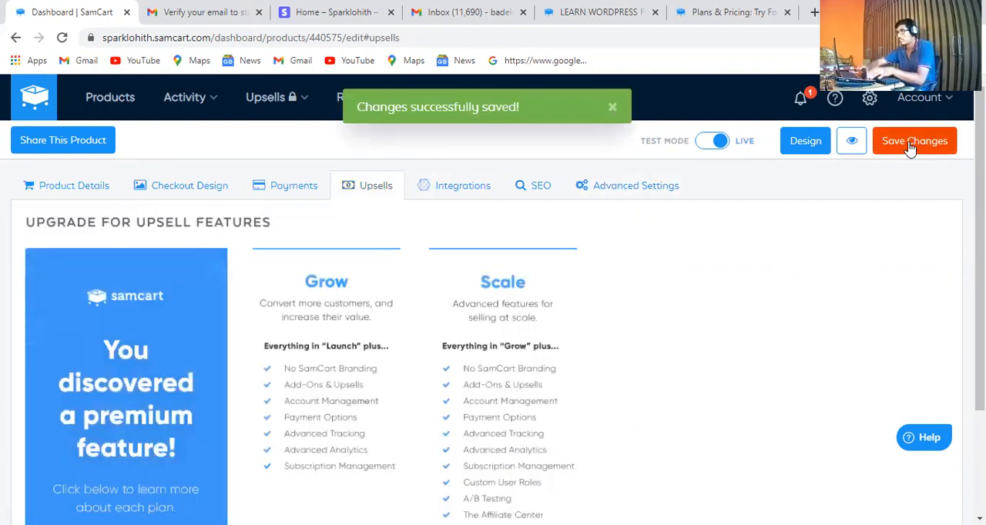
click(623, 191)
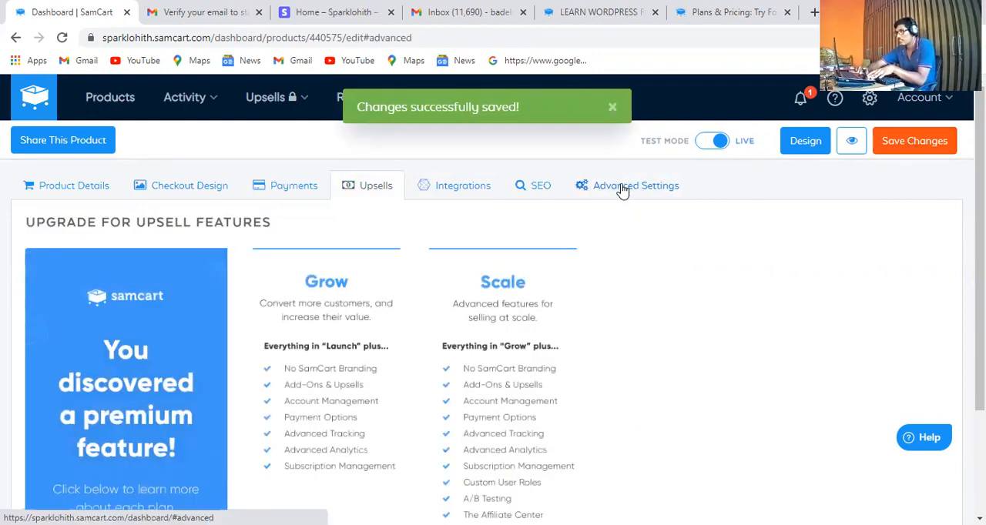
scroll(311, 220, down, 2)
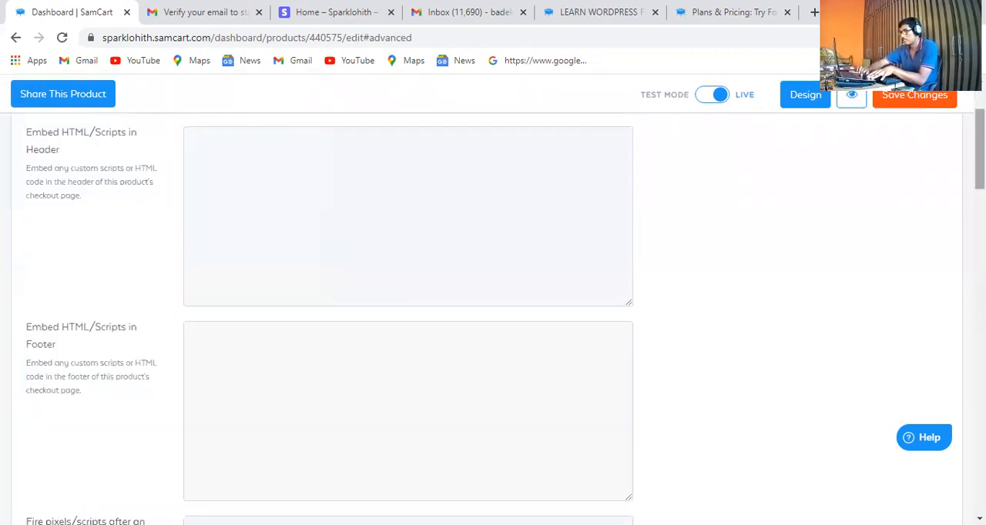
scroll(84, 189, up, 2)
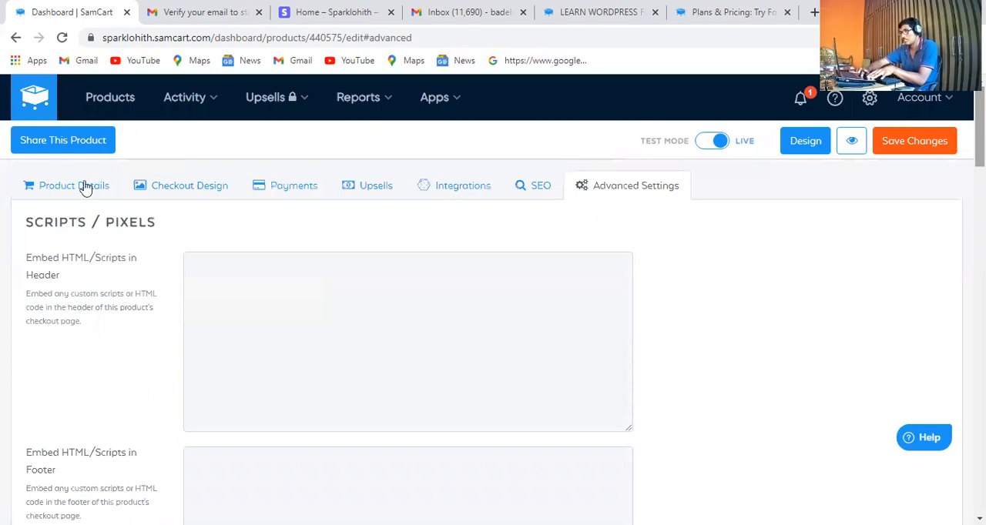
Review the product's details, including its URL, description, price, order redirect, tags and digital file settings
click(56, 193)
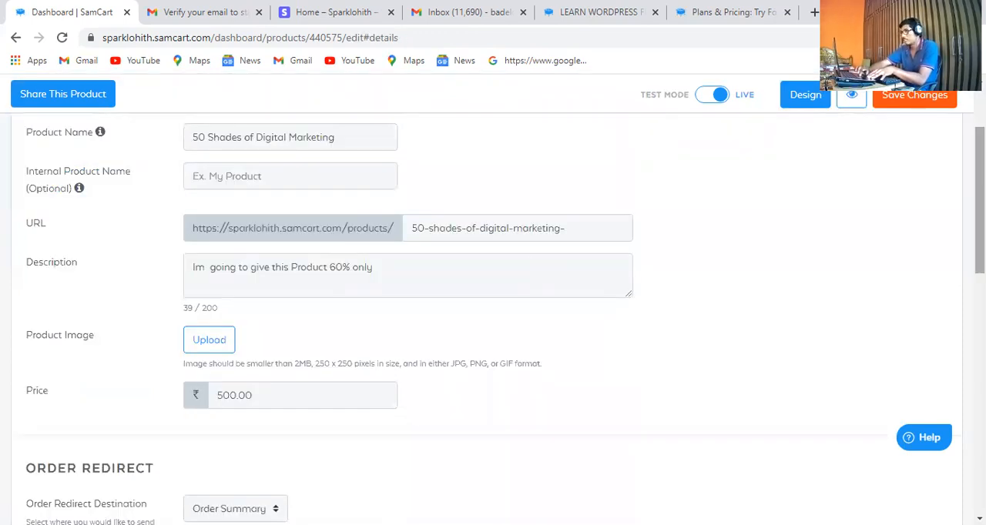
scroll(493, 308, down, 7)
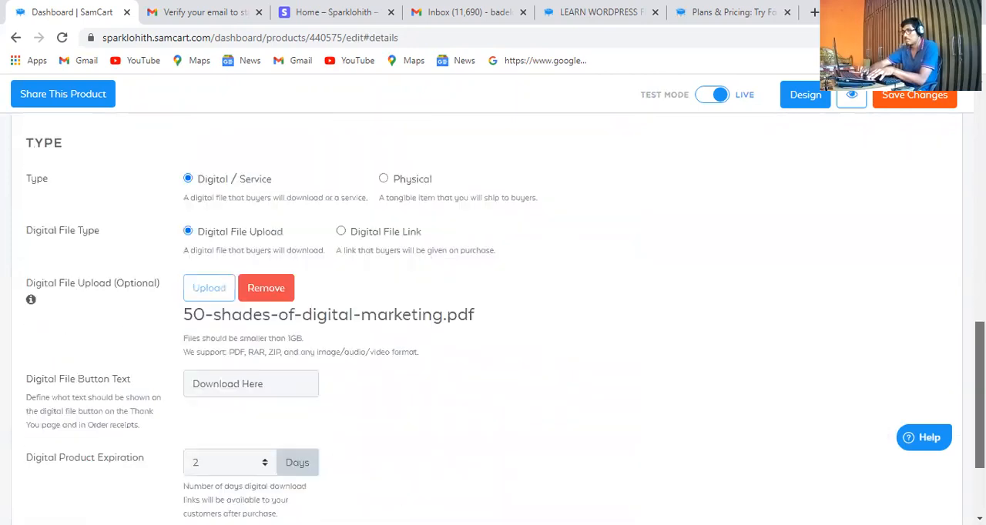
scroll(707, 256, down, 1)
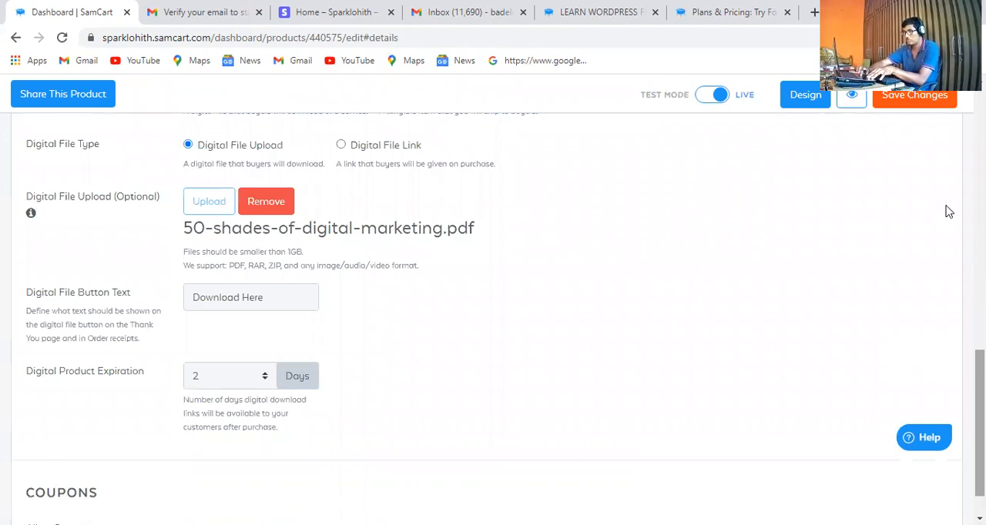
scroll(948, 211, up, 6)
scroll(949, 212, down, 2)
scroll(957, 124, down, 1)
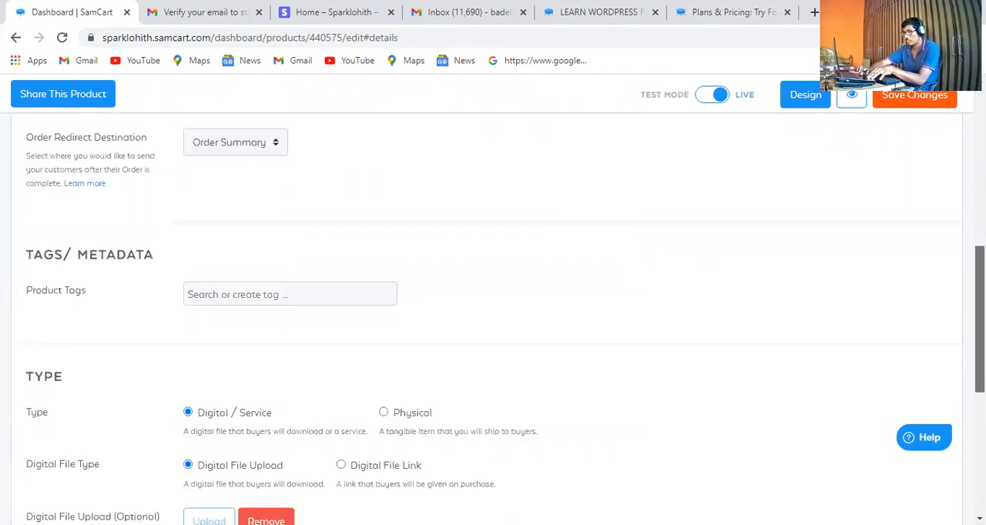
scroll(957, 116, up, 10)
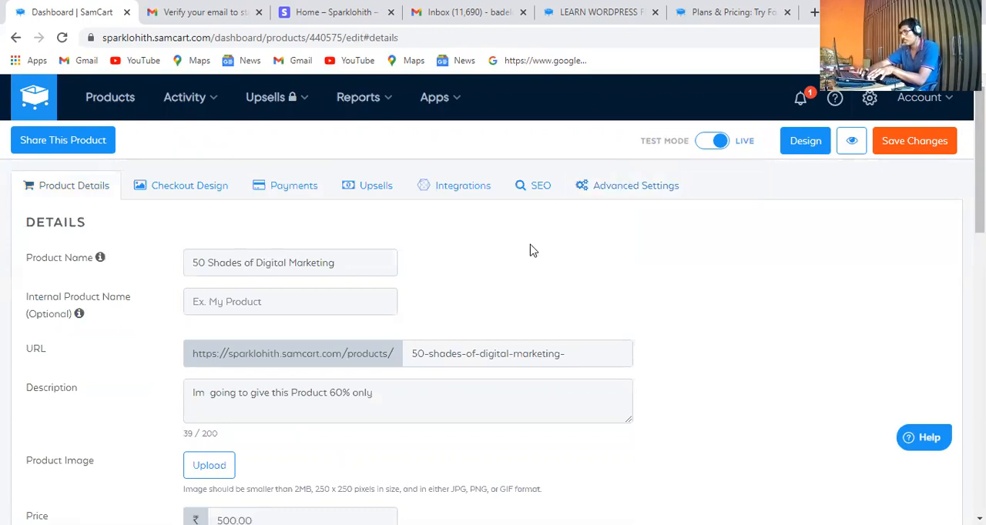
scroll(902, 208, down, 3)
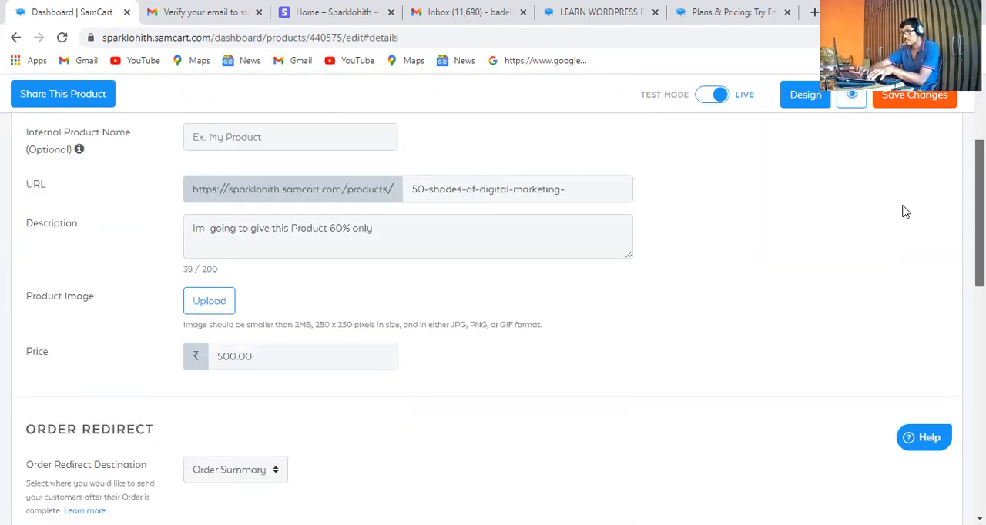
Upload download-1500x1748.png from the Downloads folder and use it as the product image
scroll(202, 339, up, 1)
click(200, 336)
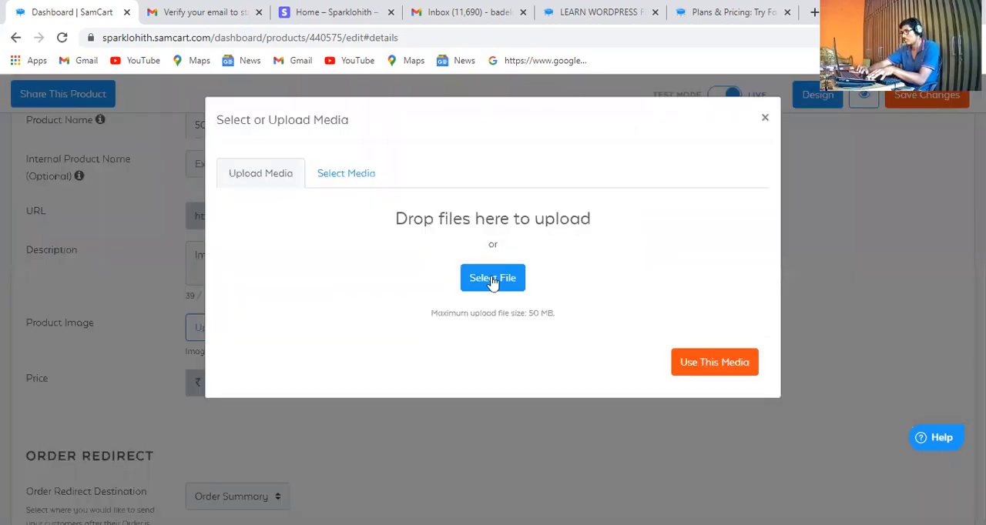
click(493, 281)
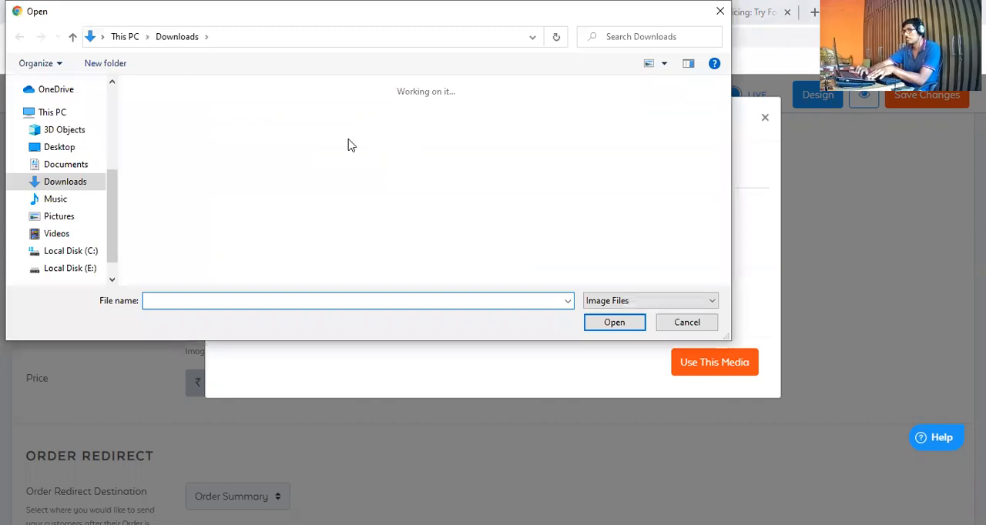
click(583, 133)
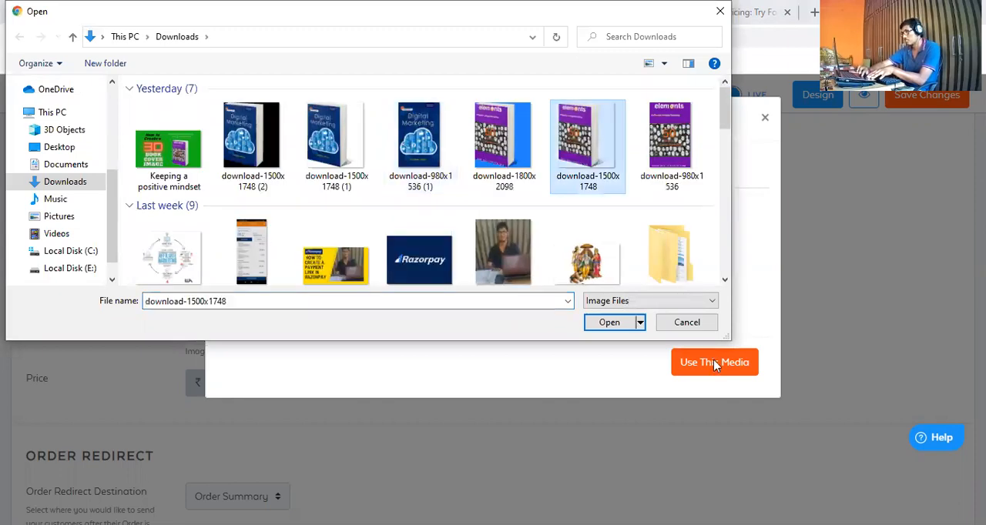
click(610, 323)
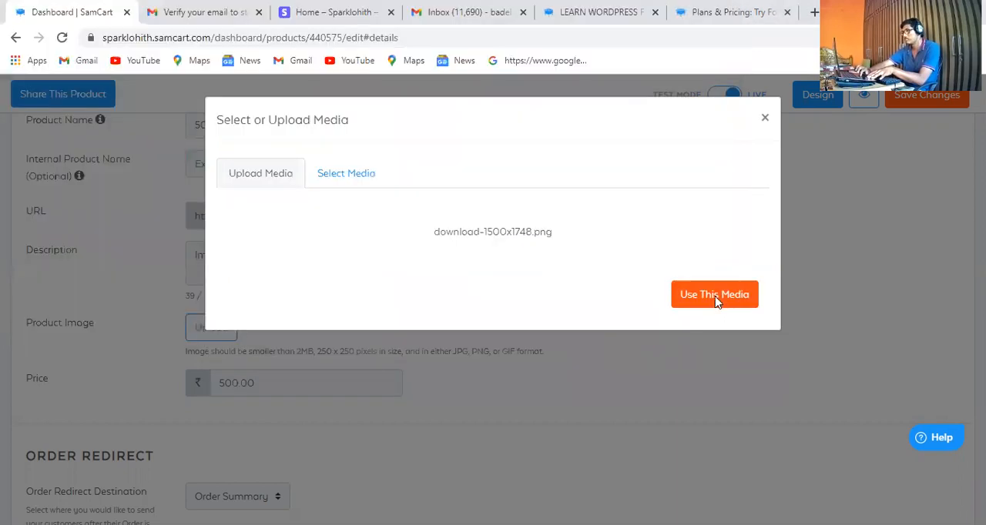
click(730, 391)
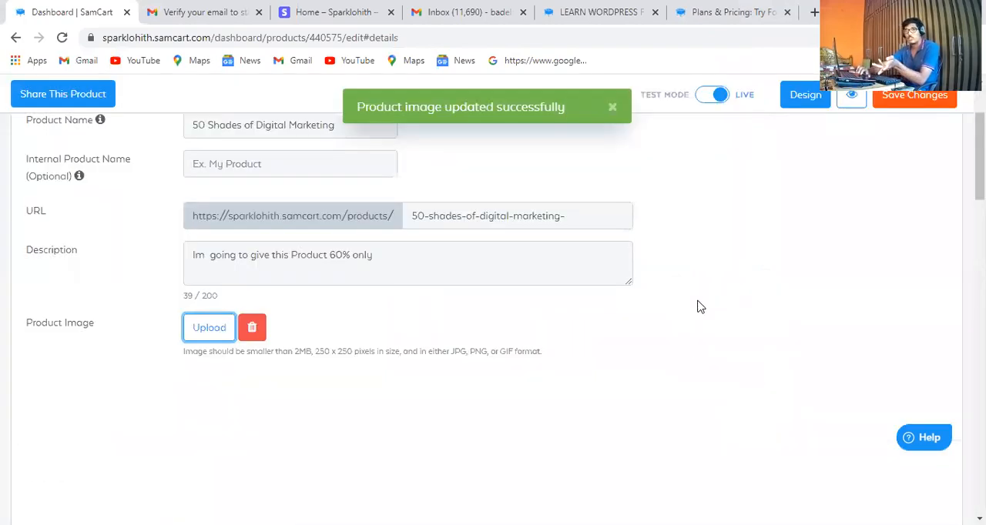
Return to the main dashboard and look over the sales, profit, refunds, orders, page views and subscription statistics
scroll(493, 308, up, 2)
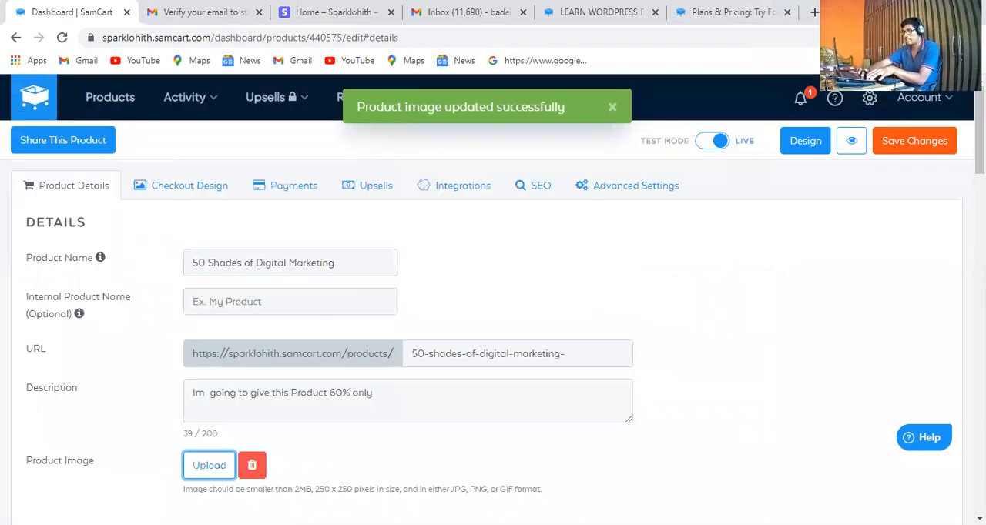
click(33, 93)
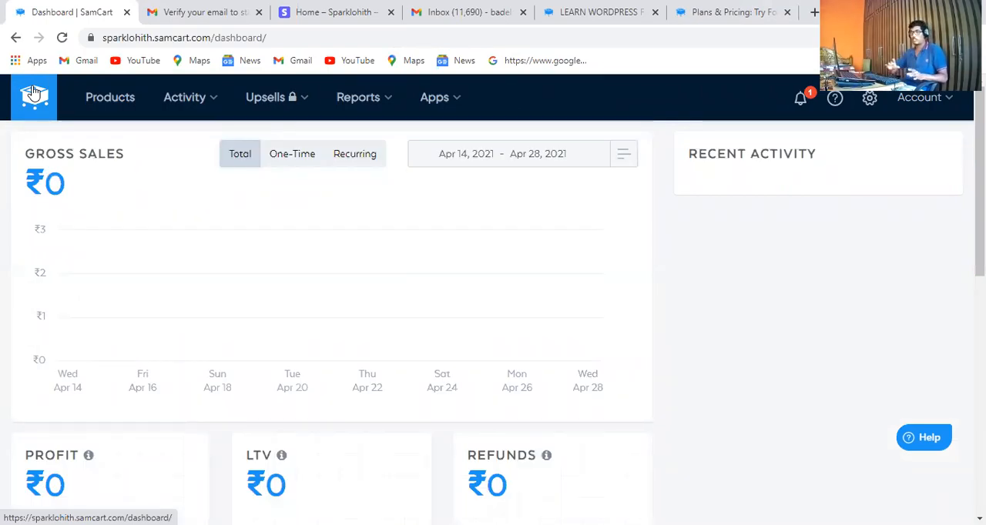
click(117, 101)
scroll(493, 301, down, 5)
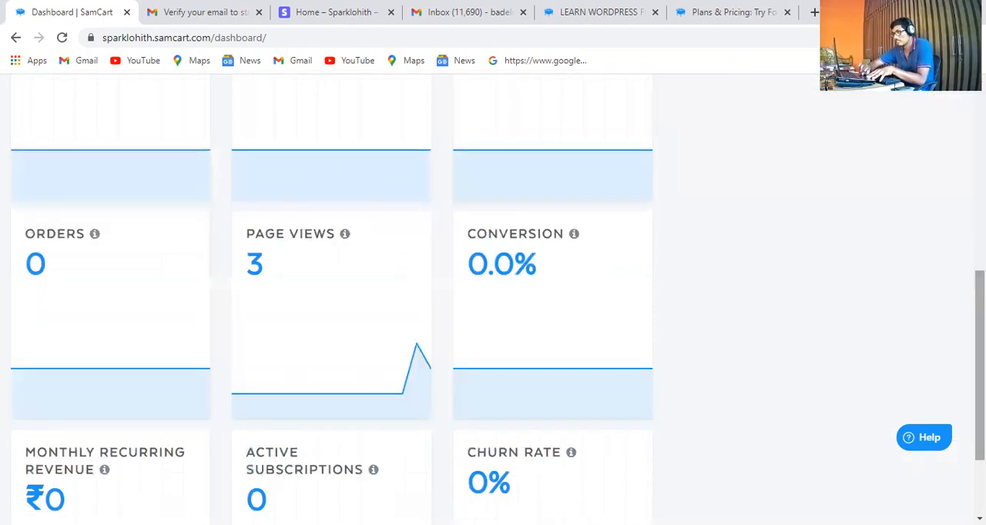
scroll(493, 300, down, 1)
scroll(493, 300, up, 1)
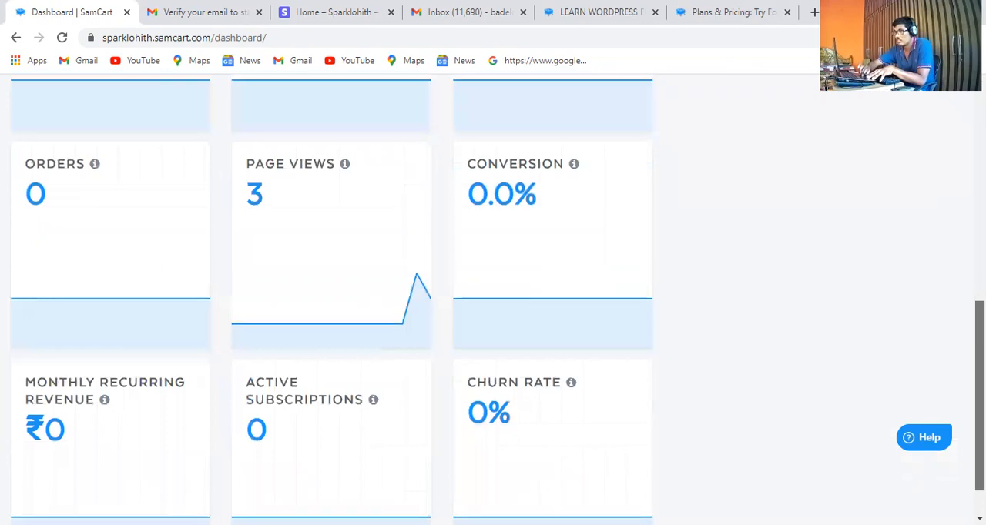
scroll(944, 121, up, 5)
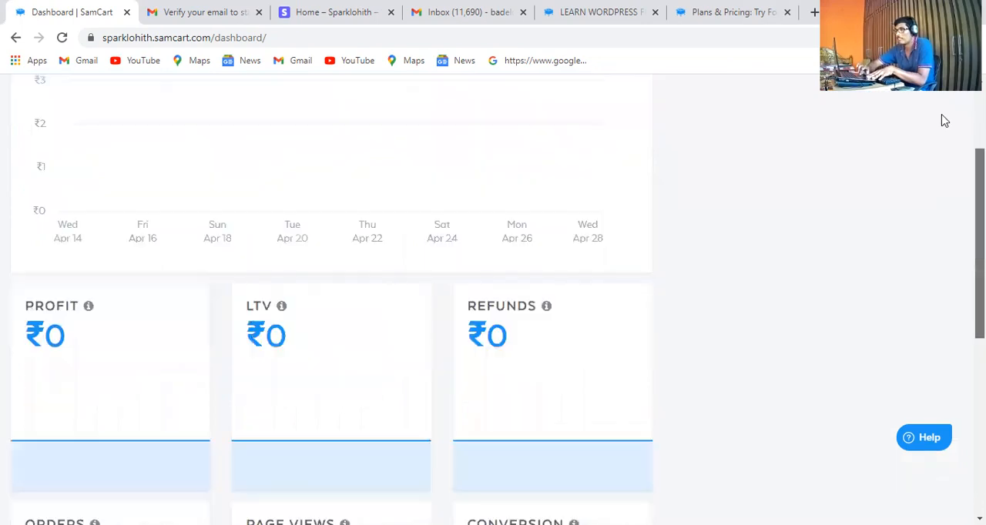
scroll(96, 101, up, 2)
From the product list, view the live checkout page of 50 Shades of Digital Marketing and look through its form and payment options
click(96, 101)
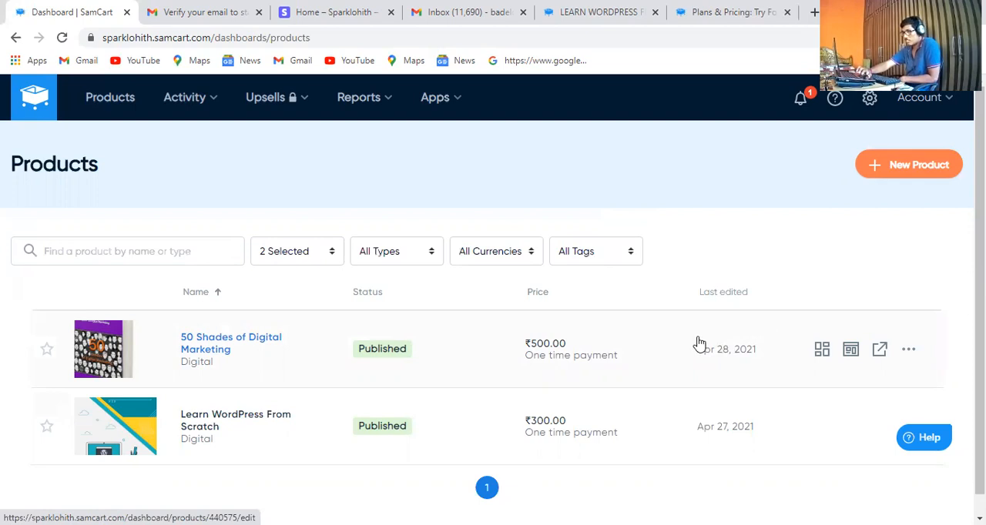
click(880, 349)
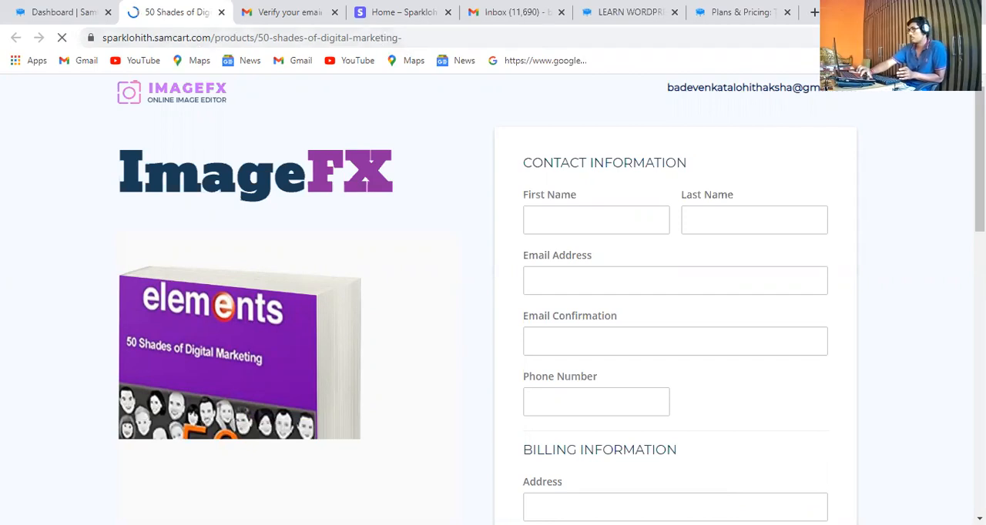
scroll(493, 301, down, 5)
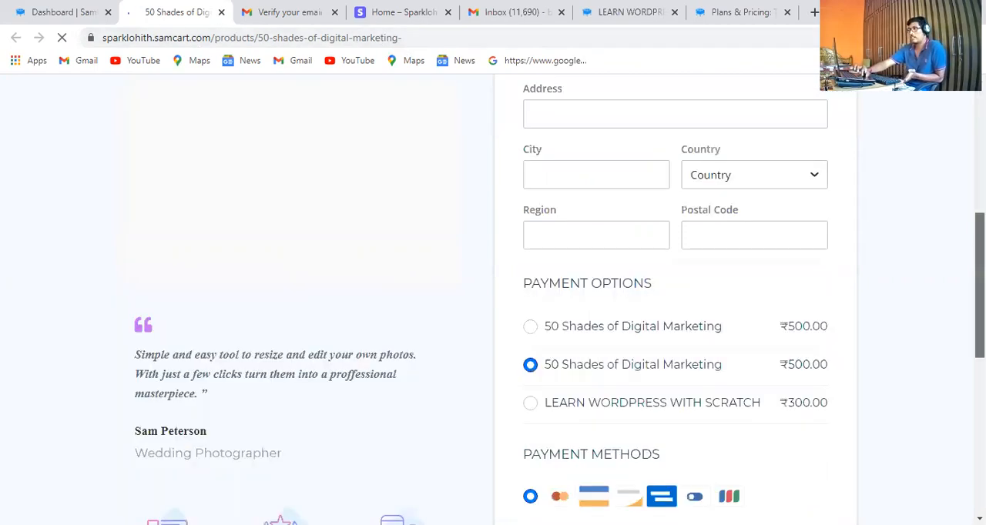
scroll(493, 301, down, 4)
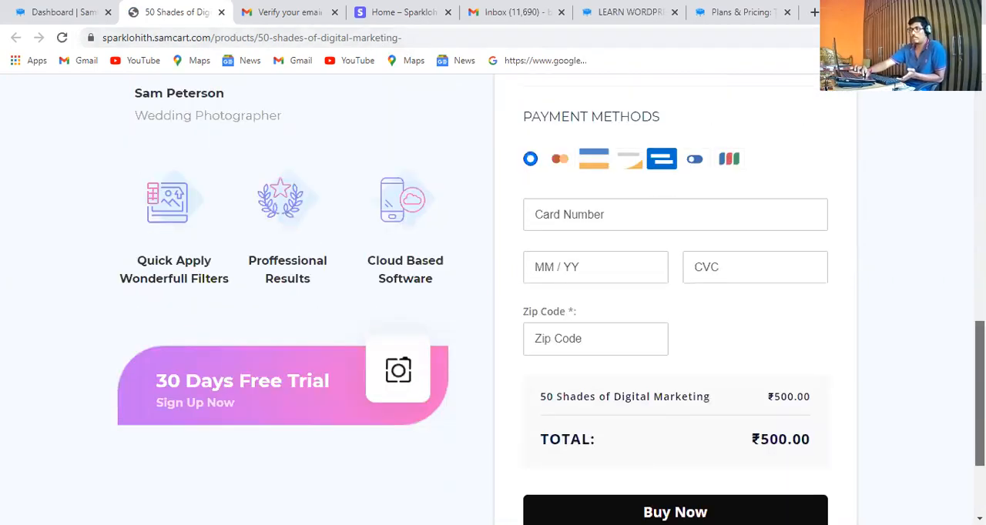
scroll(864, 97, up, 10)
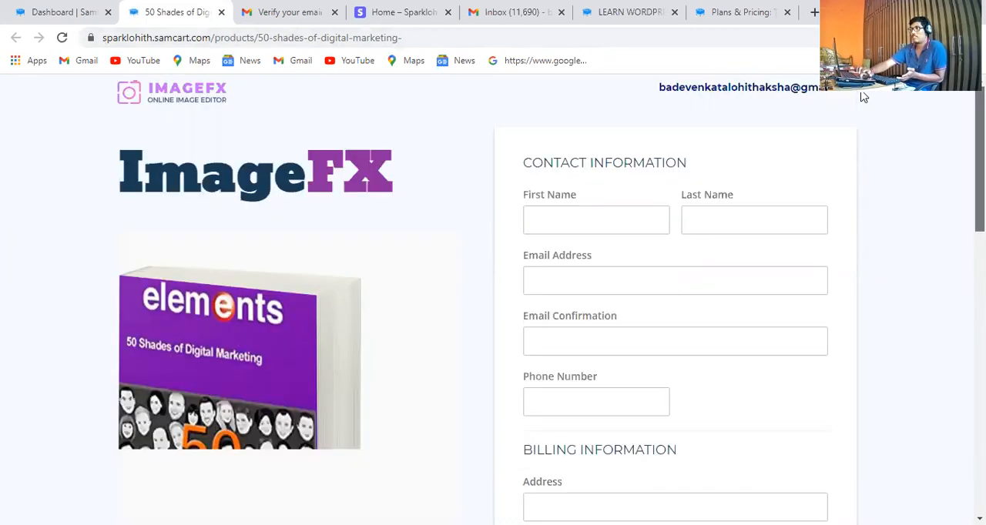